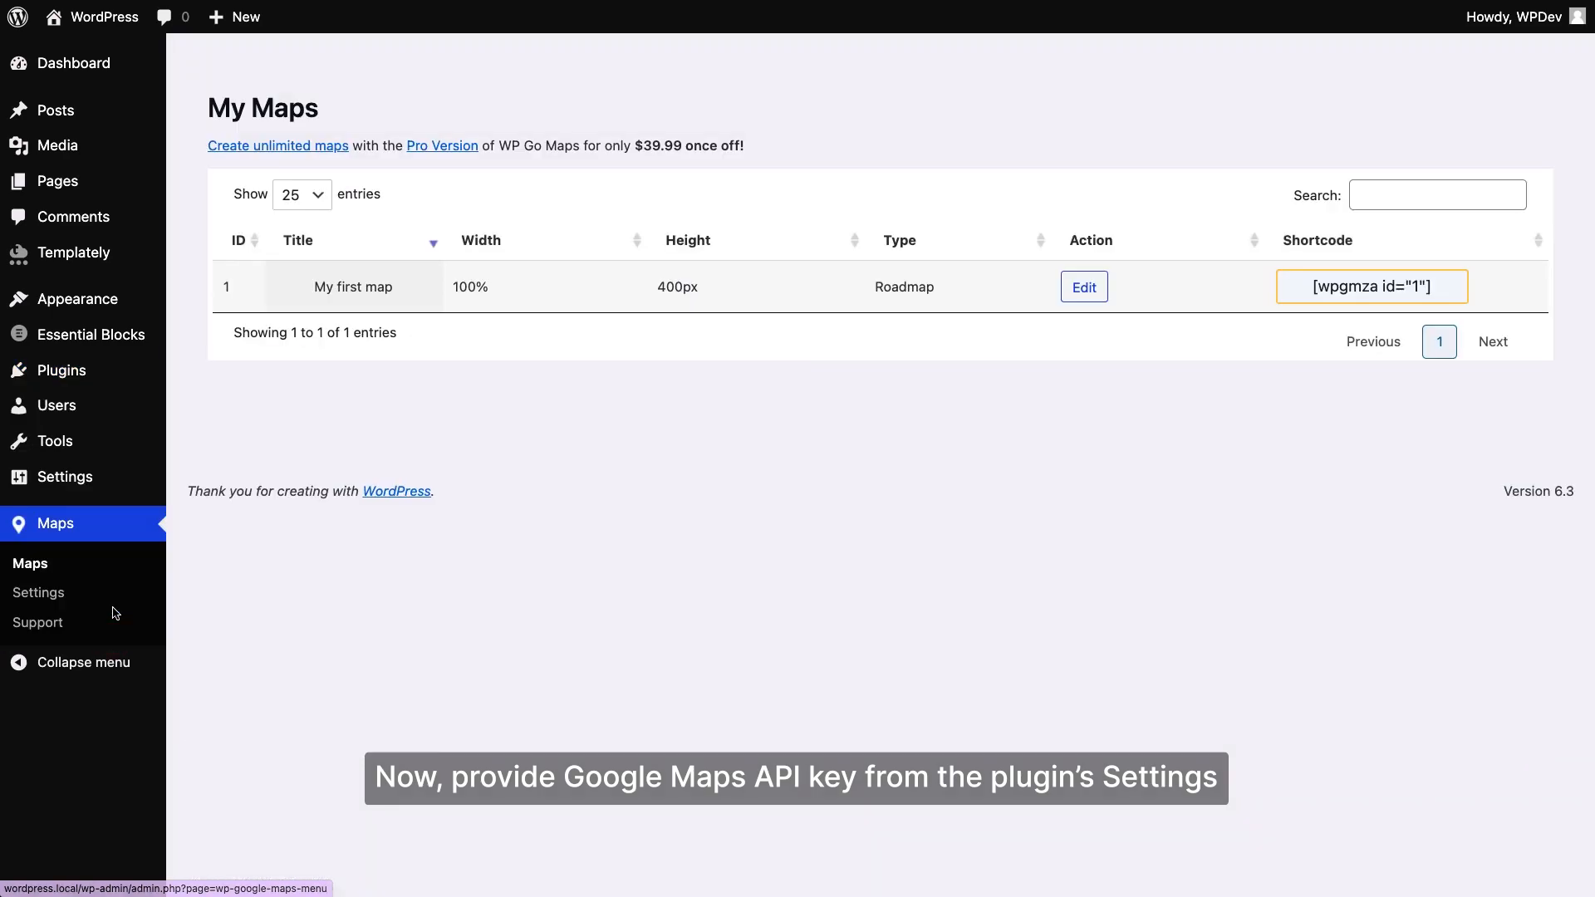
Step: Paste the Google Maps API key into the Maps plugin's advanced settings and save the settings
click(60, 593)
click(736, 92)
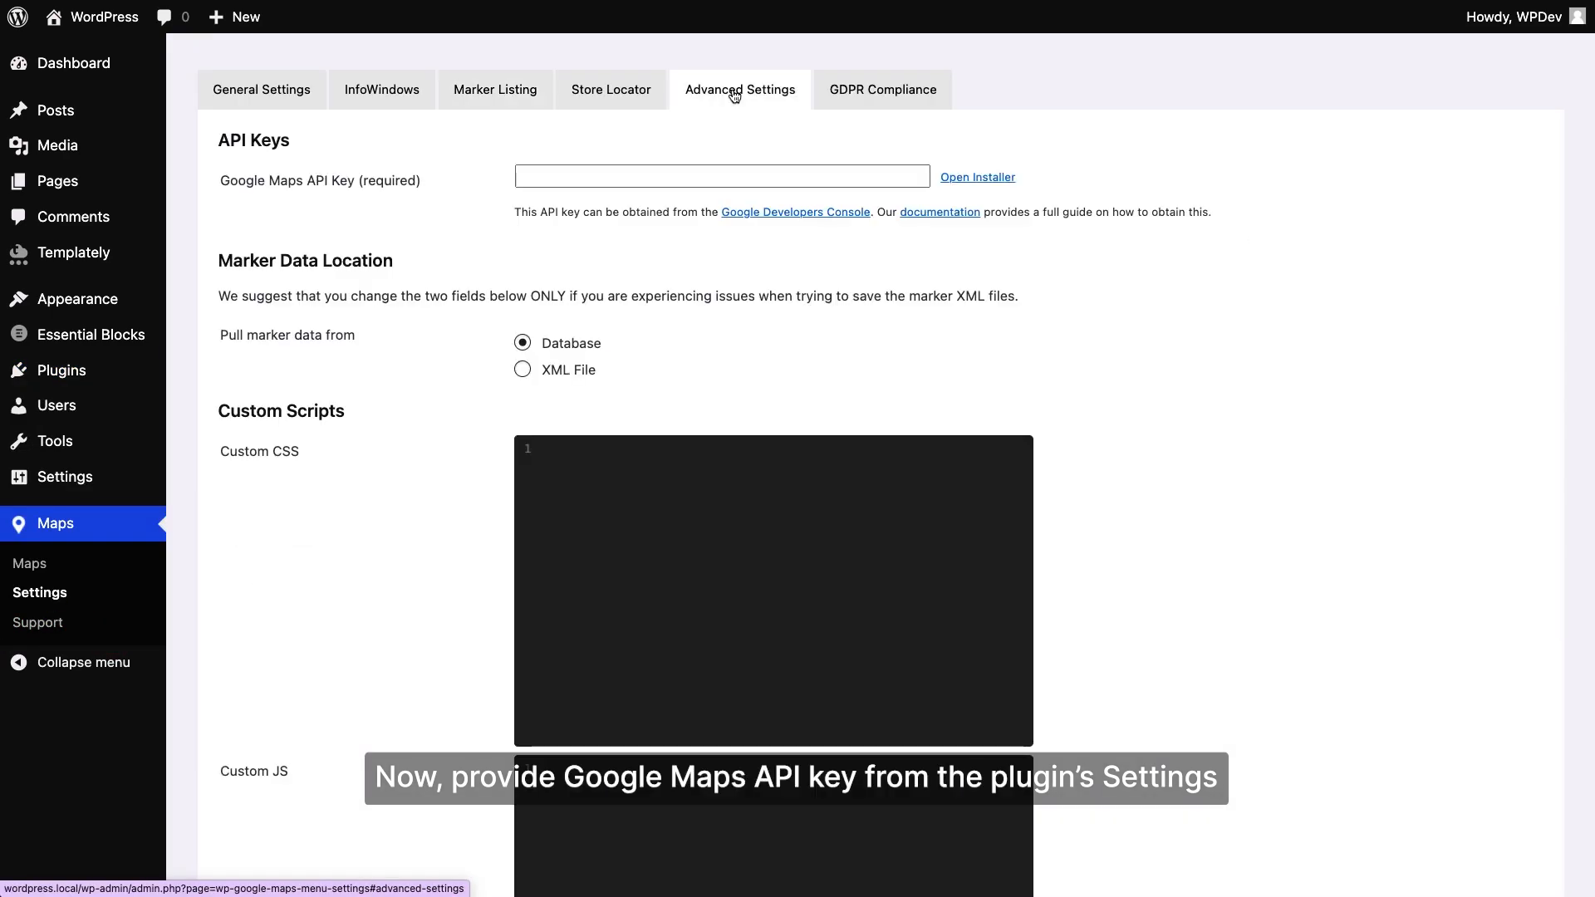
click(527, 177)
right_click(527, 186)
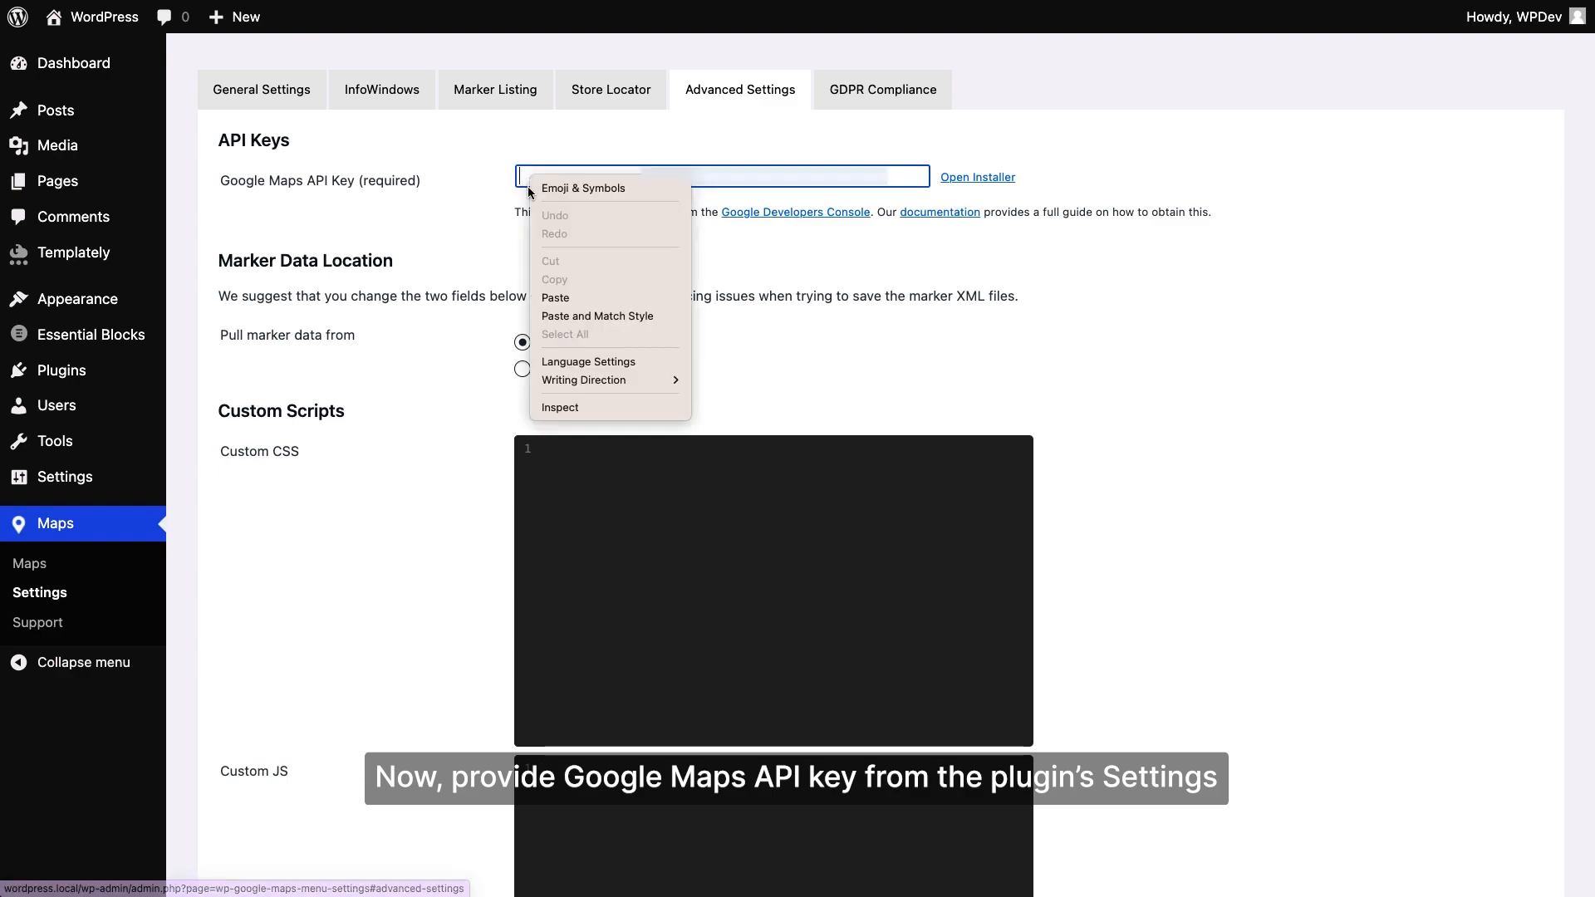
click(580, 297)
scroll(581, 298, down, 15)
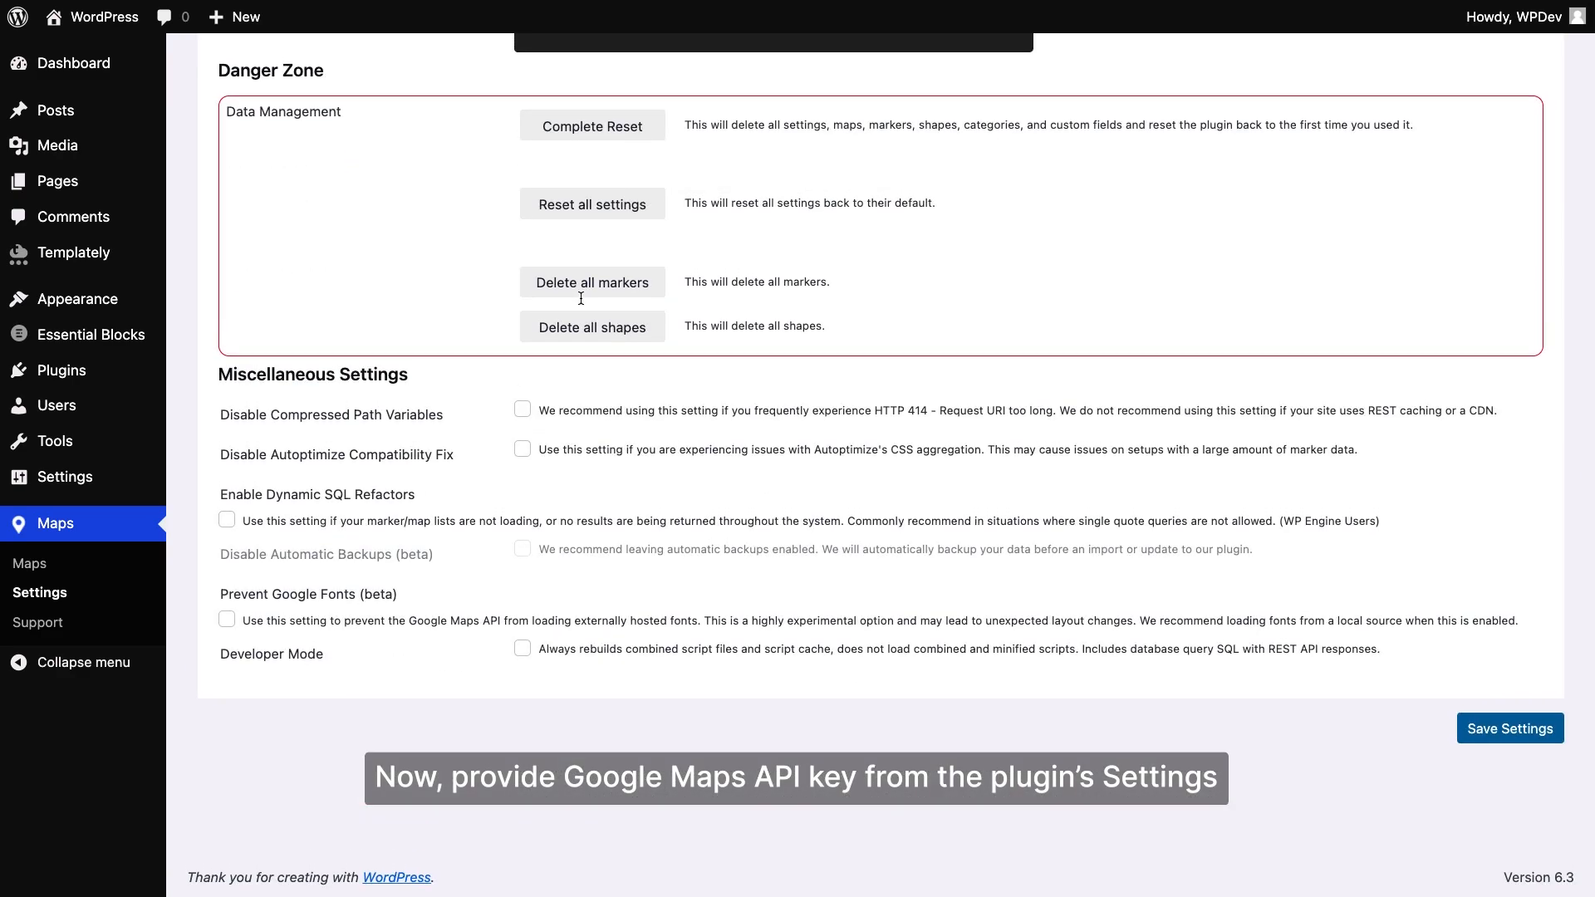
click(1489, 728)
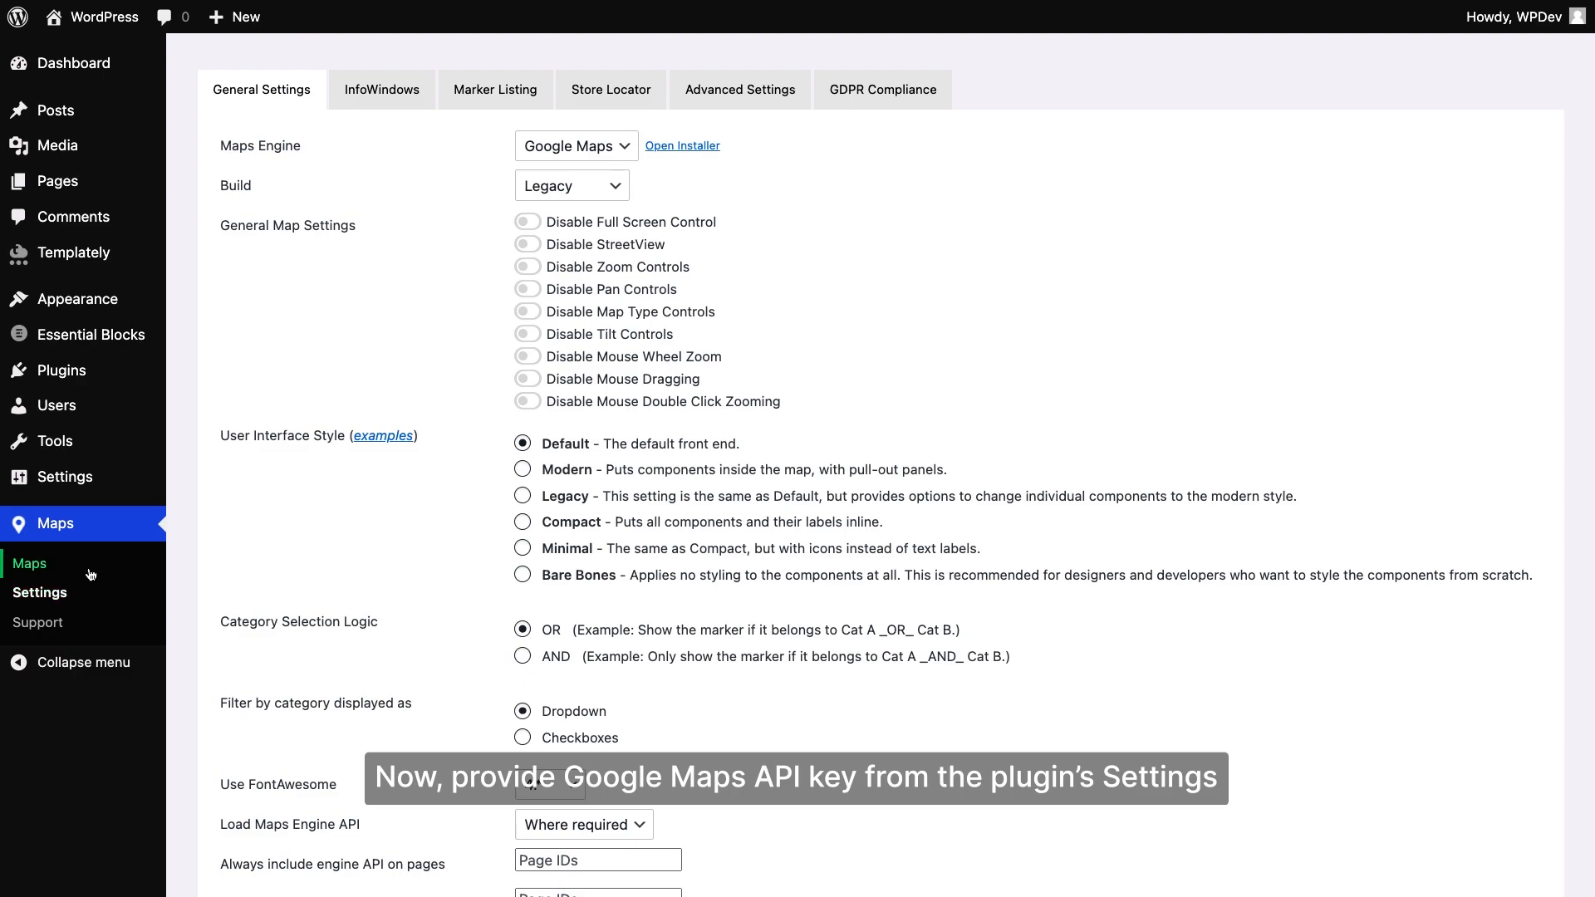
Step: Edit "My first map" to have a width of 980% and a height of 100%, and save the map
click(91, 575)
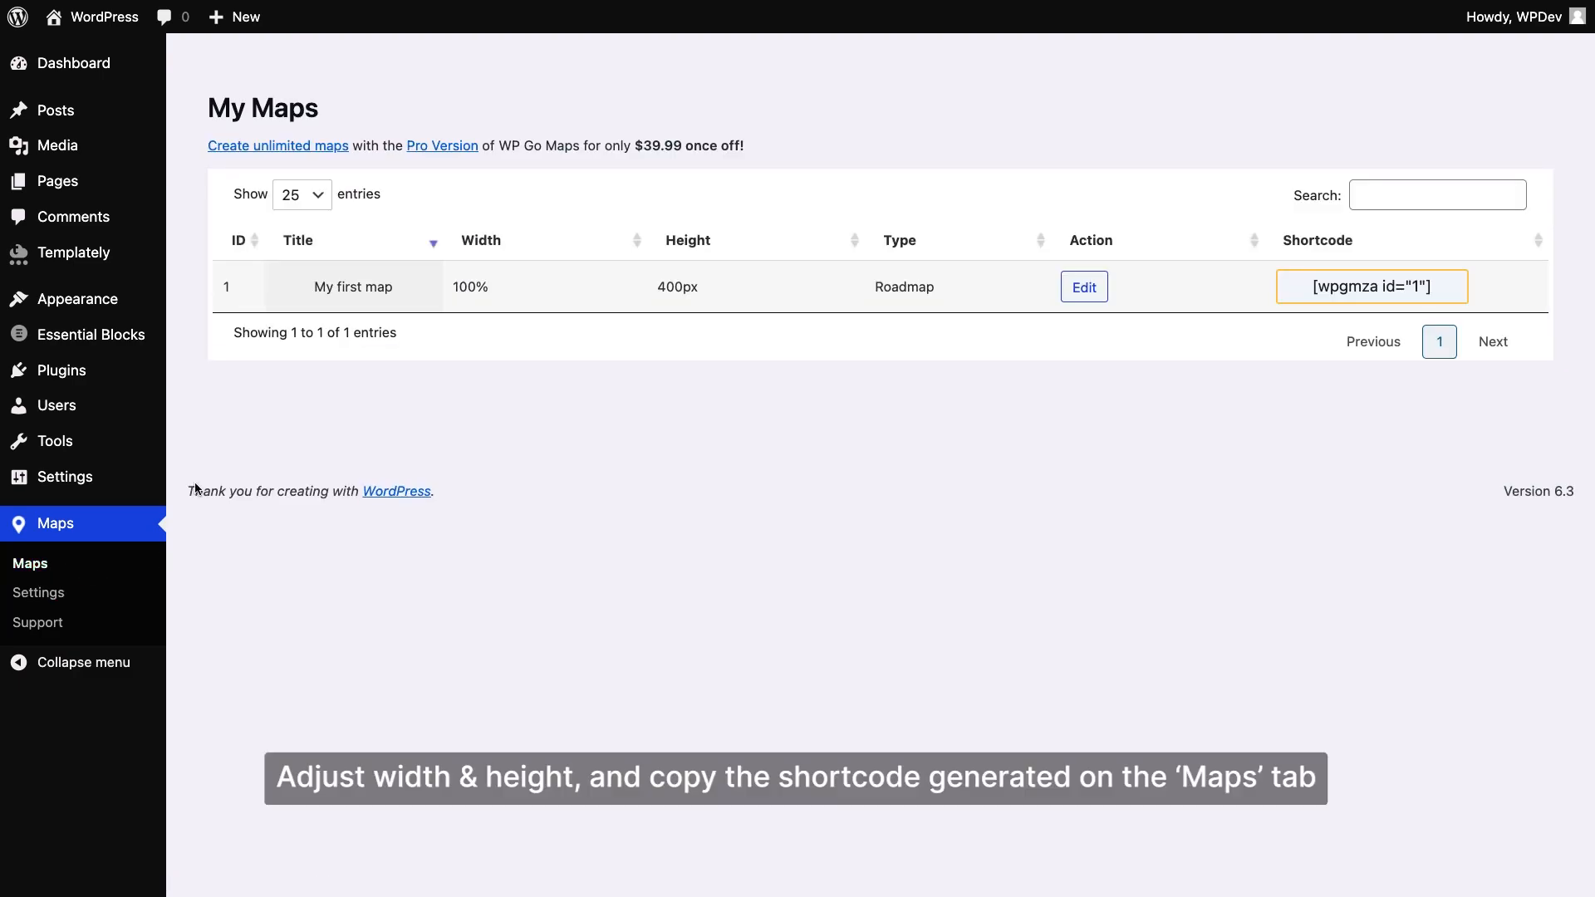
click(1084, 287)
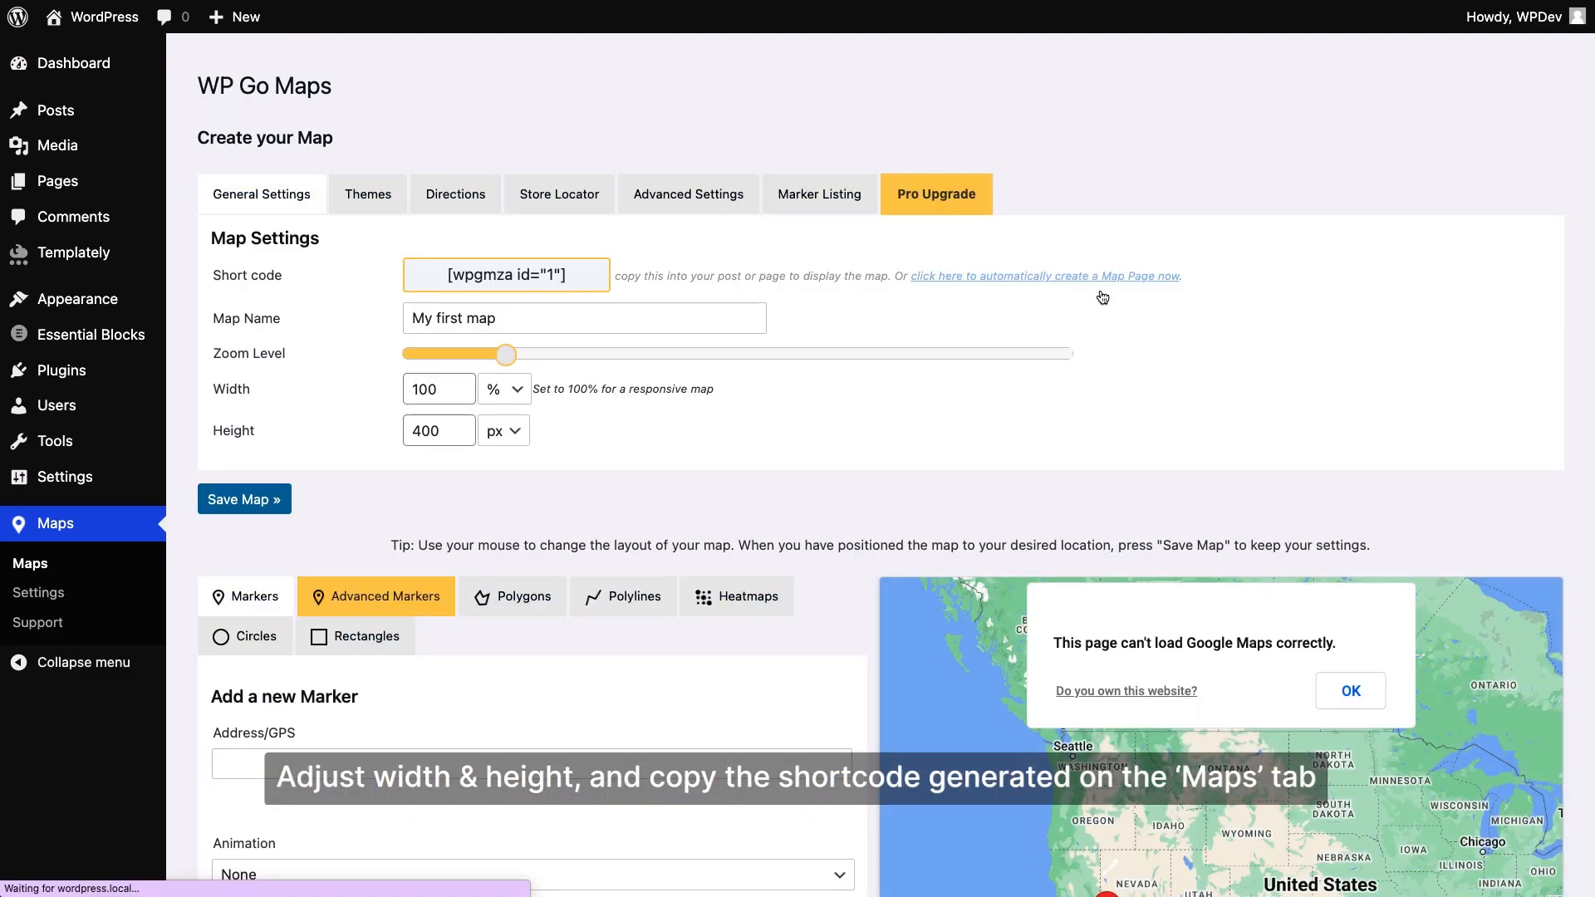
click(502, 430)
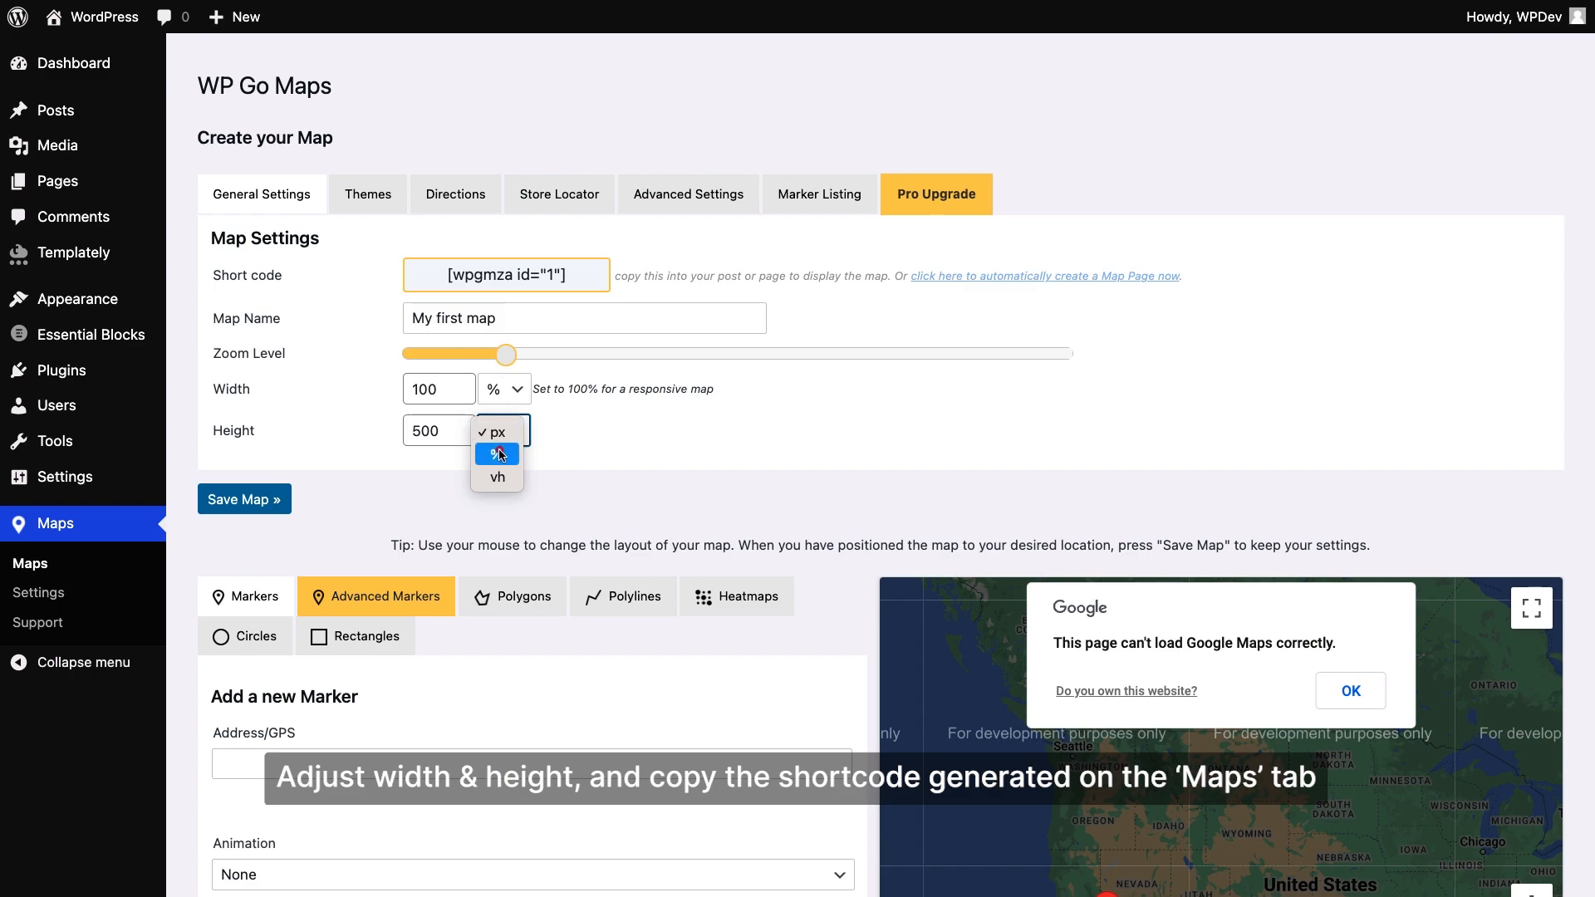
click(501, 454)
drag(440, 390, 402, 393)
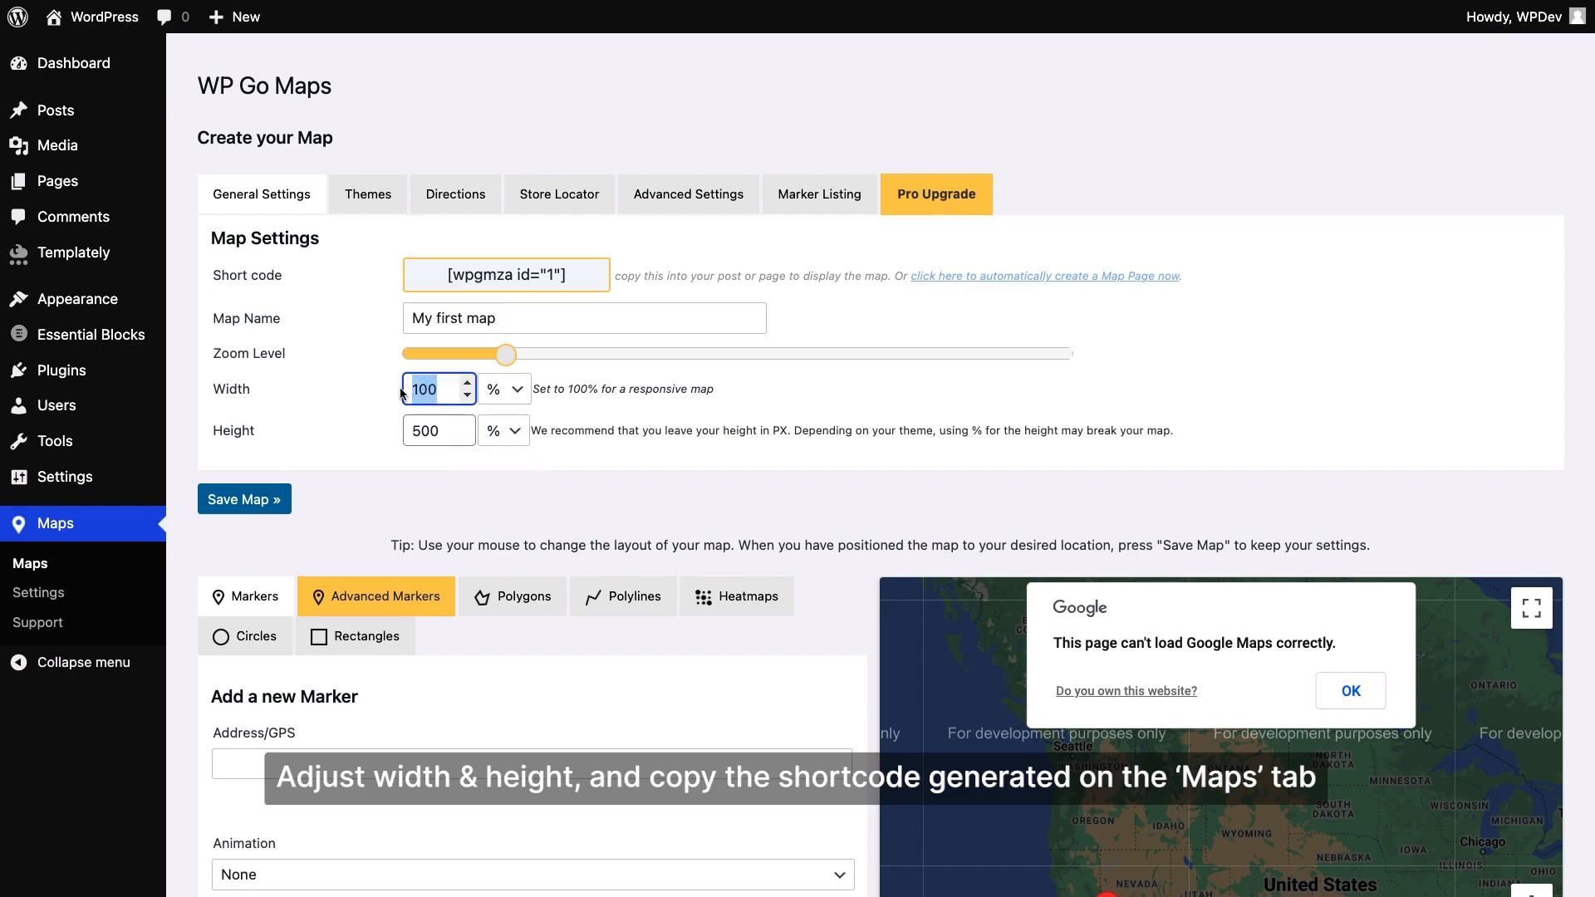
double_click(451, 427)
click(261, 499)
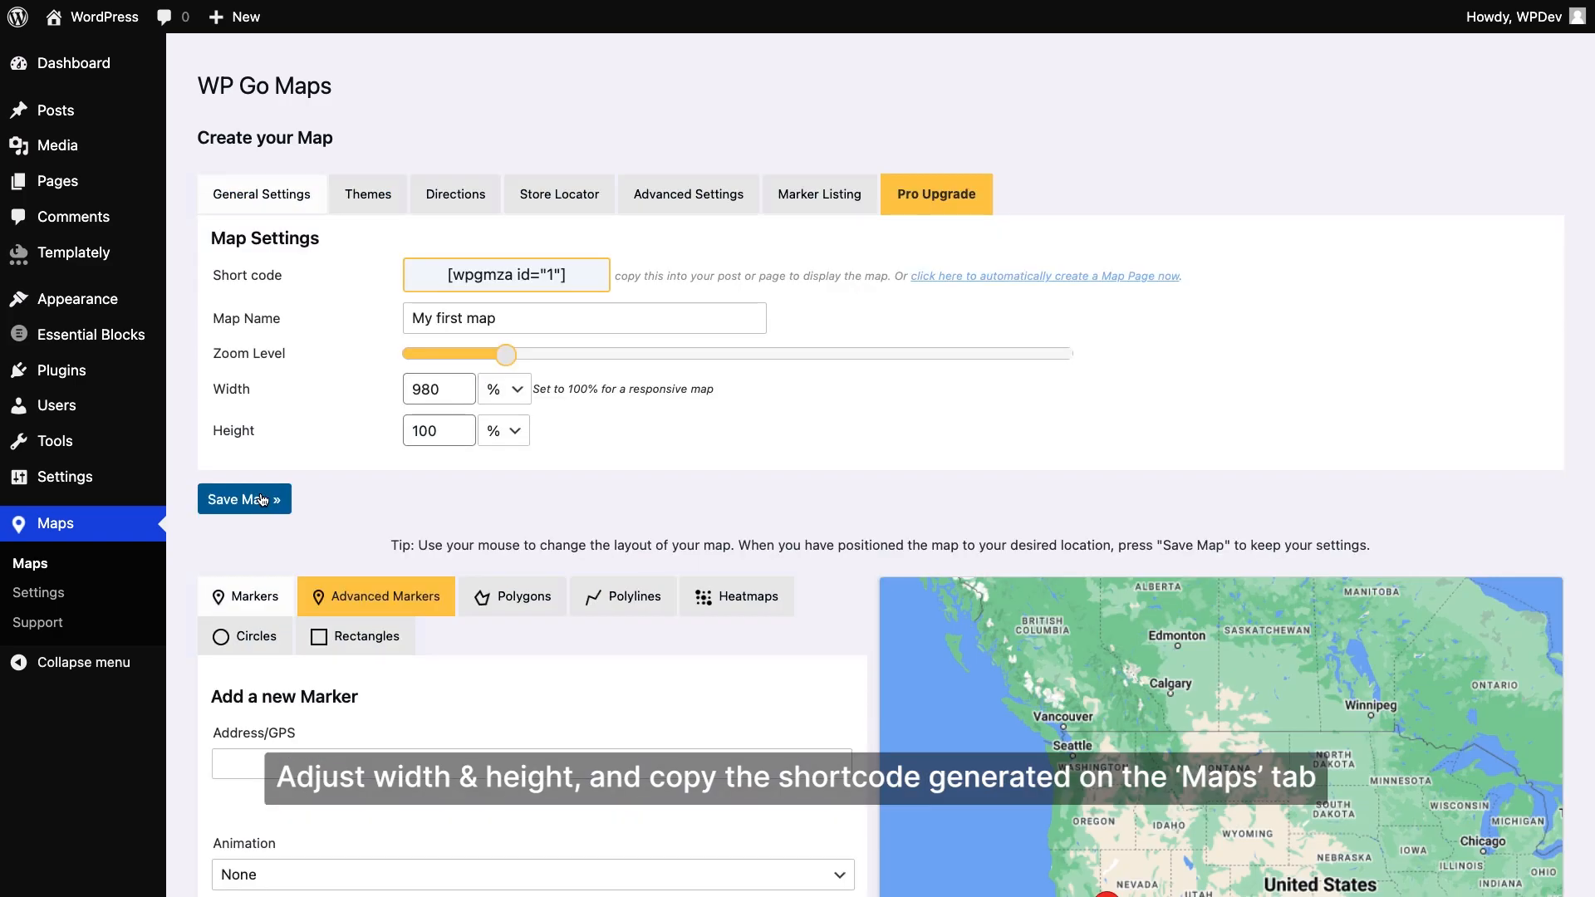
Step: Copy the map's shortcode and paste it into a new Shortcode block in the empty column beside "Got any questions?"
click(590, 283)
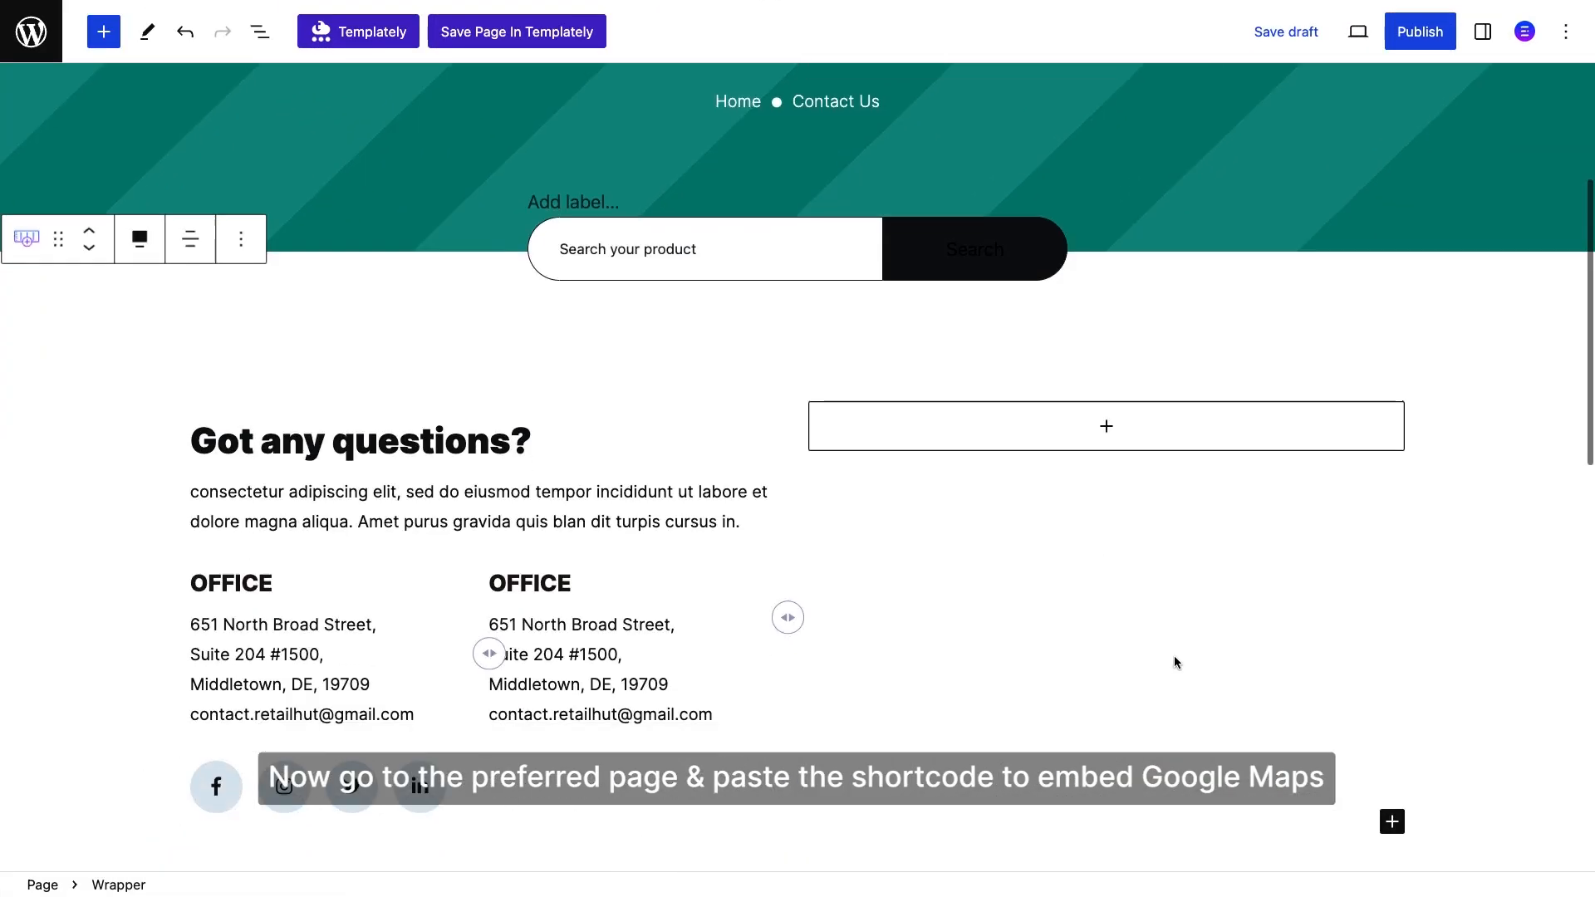
scroll(1174, 655, down, 3)
click(1108, 199)
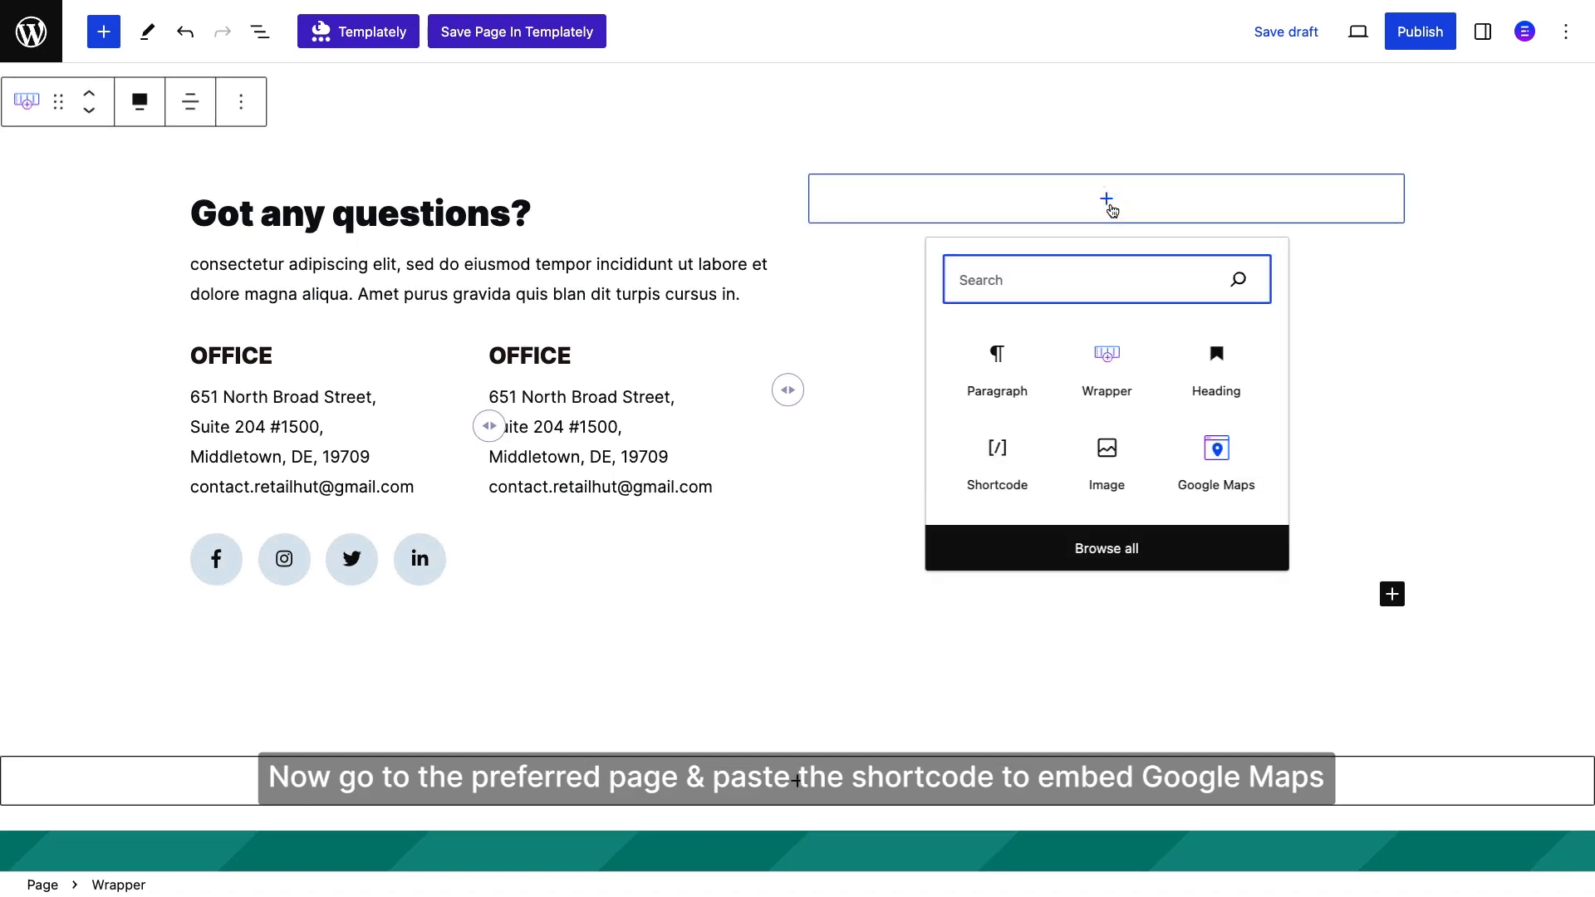
text(Short)
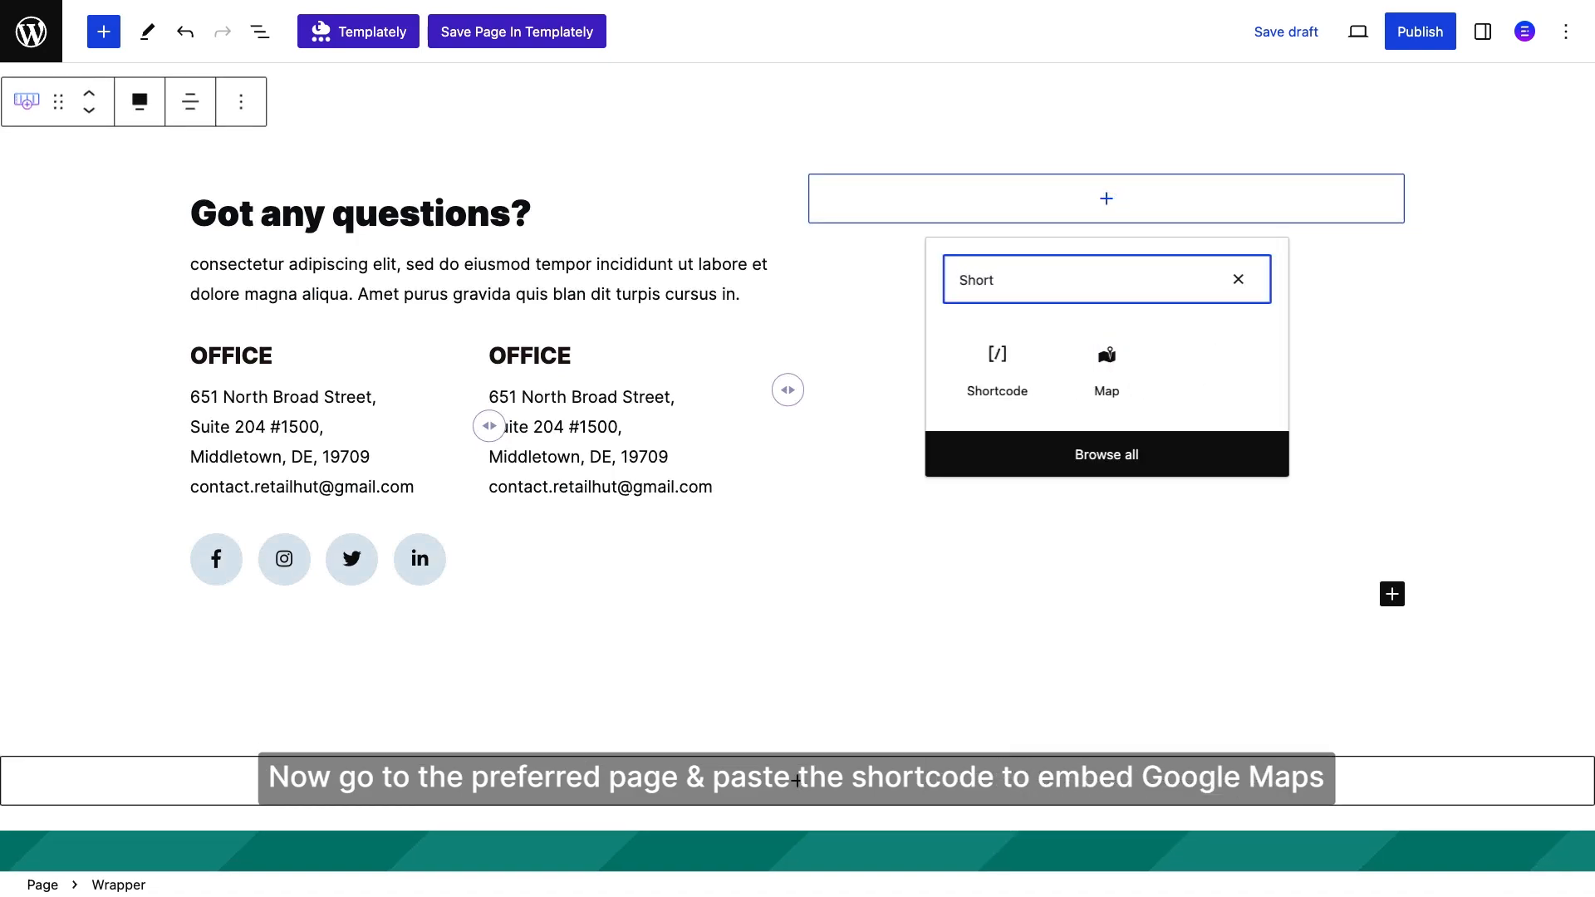
click(1014, 345)
right_click(860, 259)
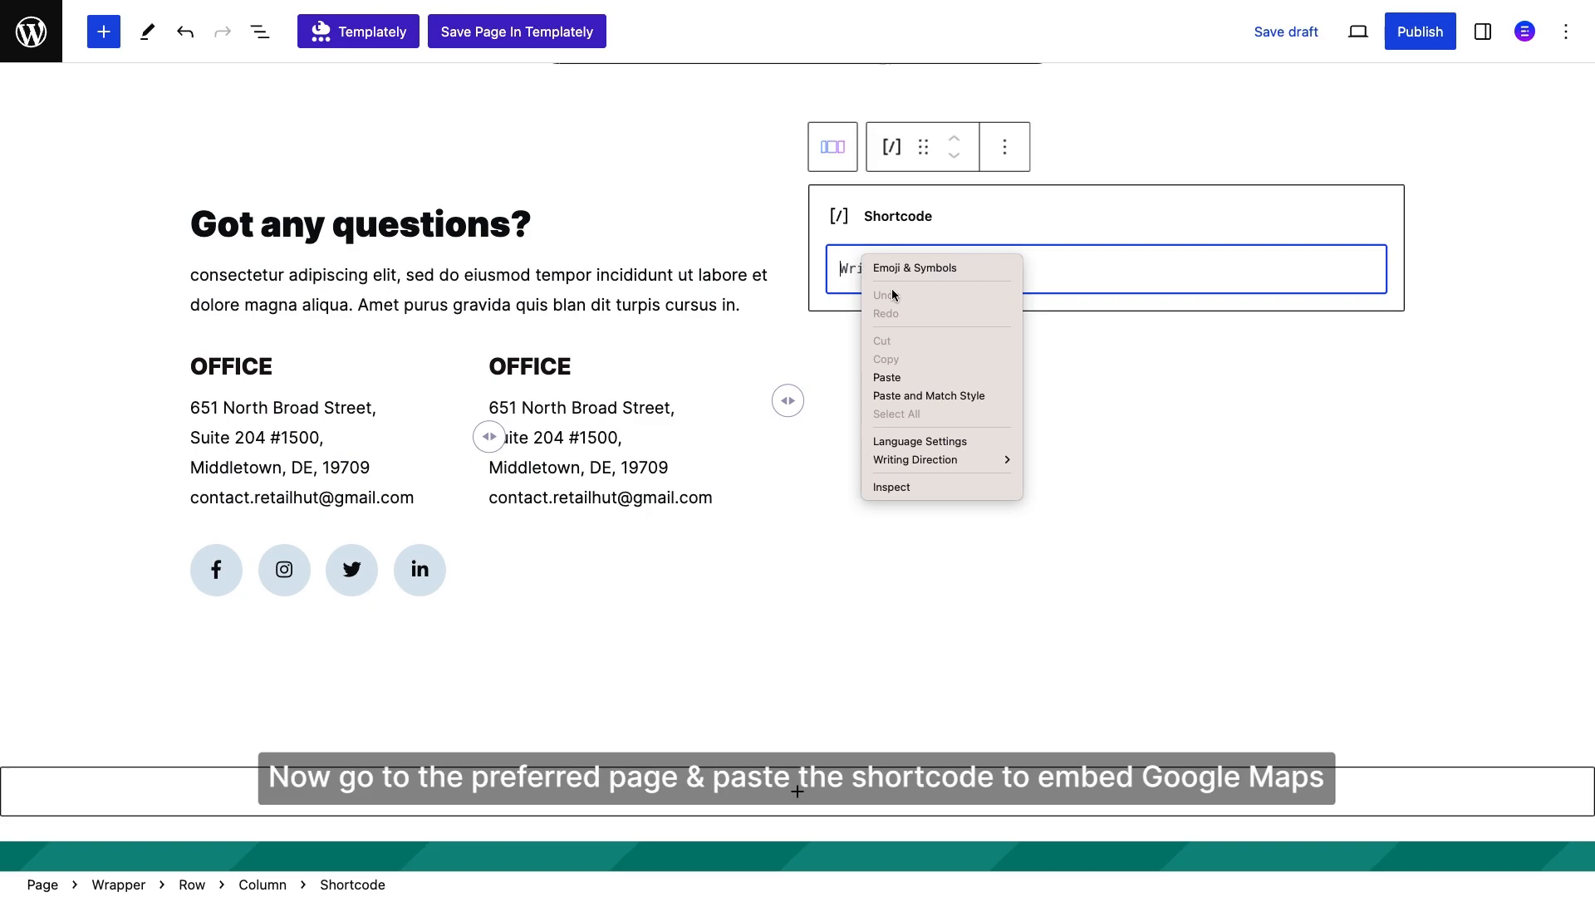
click(955, 378)
Step: Preview the page in a new tab and zoom in on the embedded map
click(1358, 31)
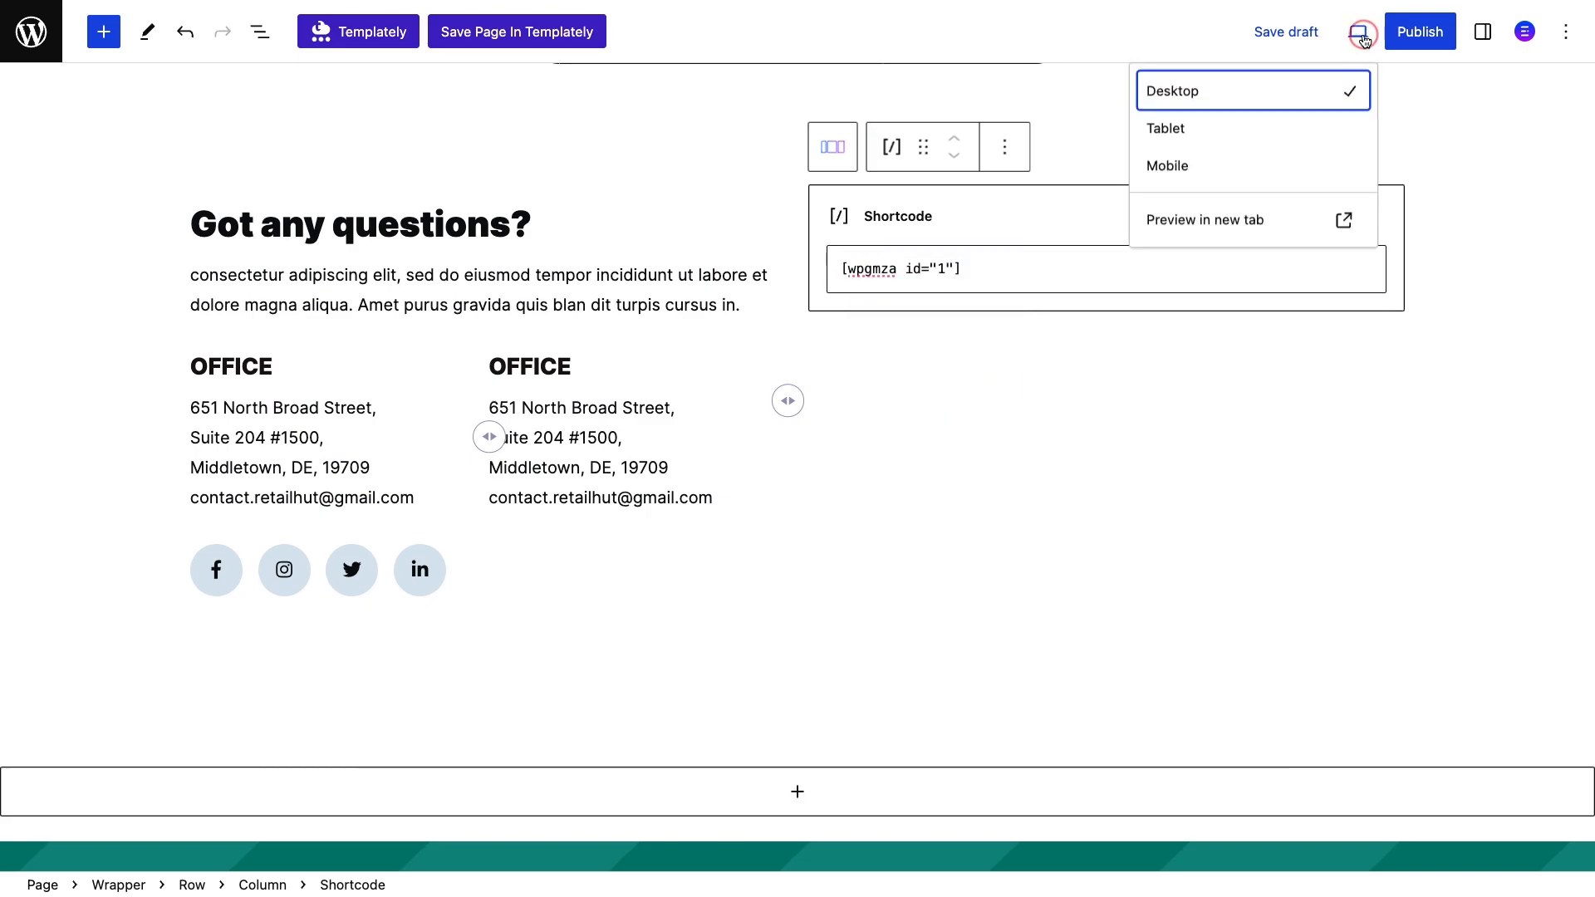
click(1247, 218)
scroll(1278, 239, down, 5)
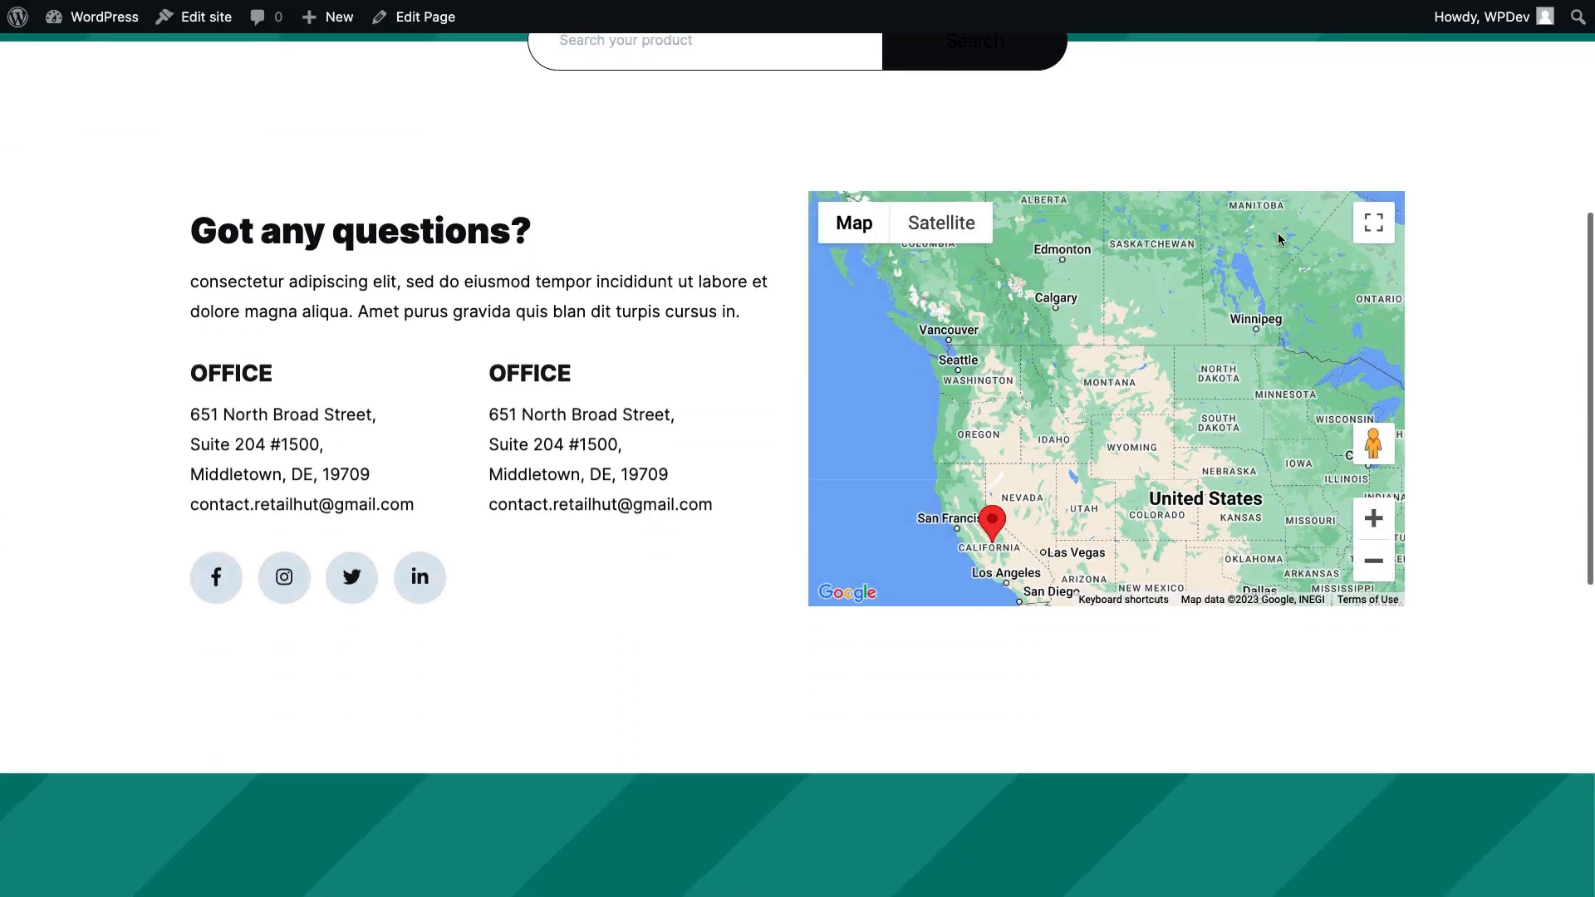
click(1373, 446)
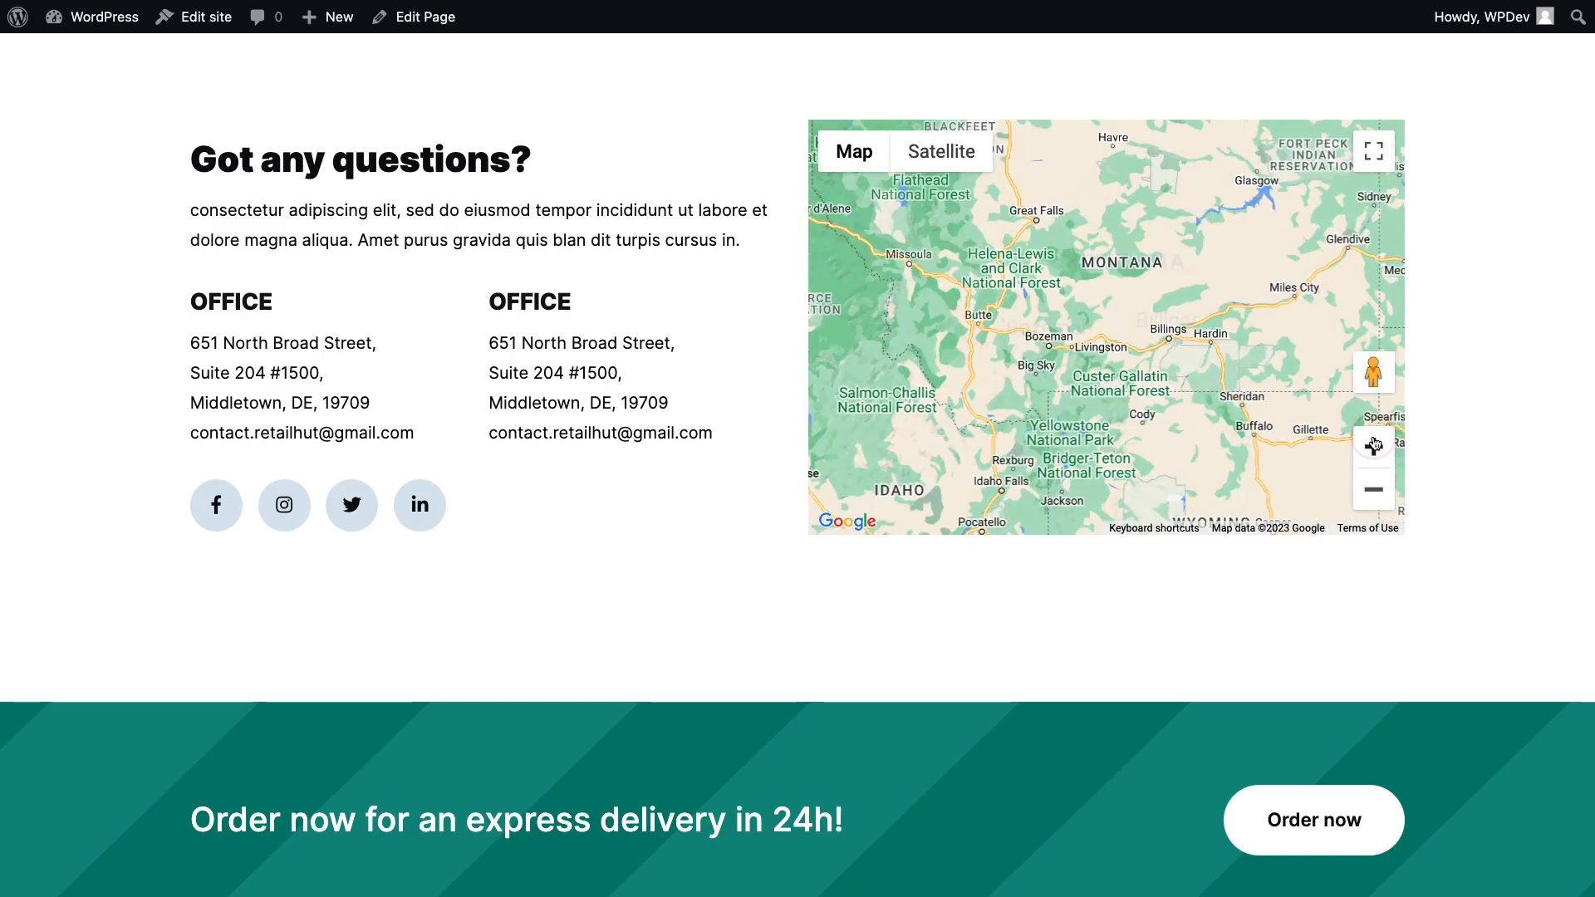
click(1373, 446)
click(1374, 446)
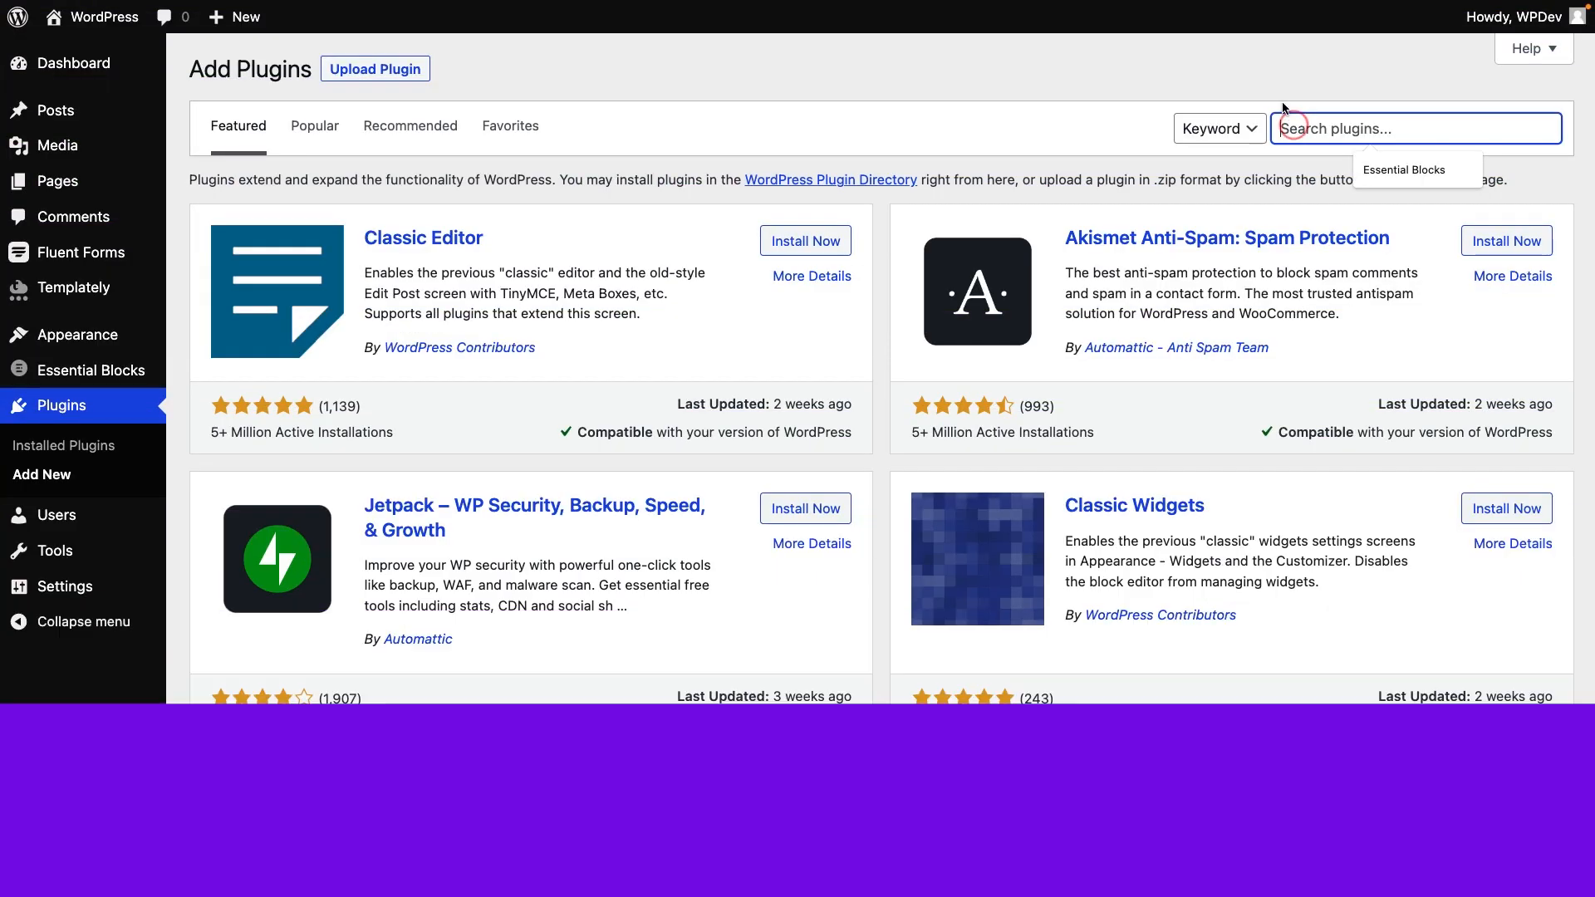
Step: Search the plugin directory for EmbedPress, then install and activate it
text(EmbedPress)
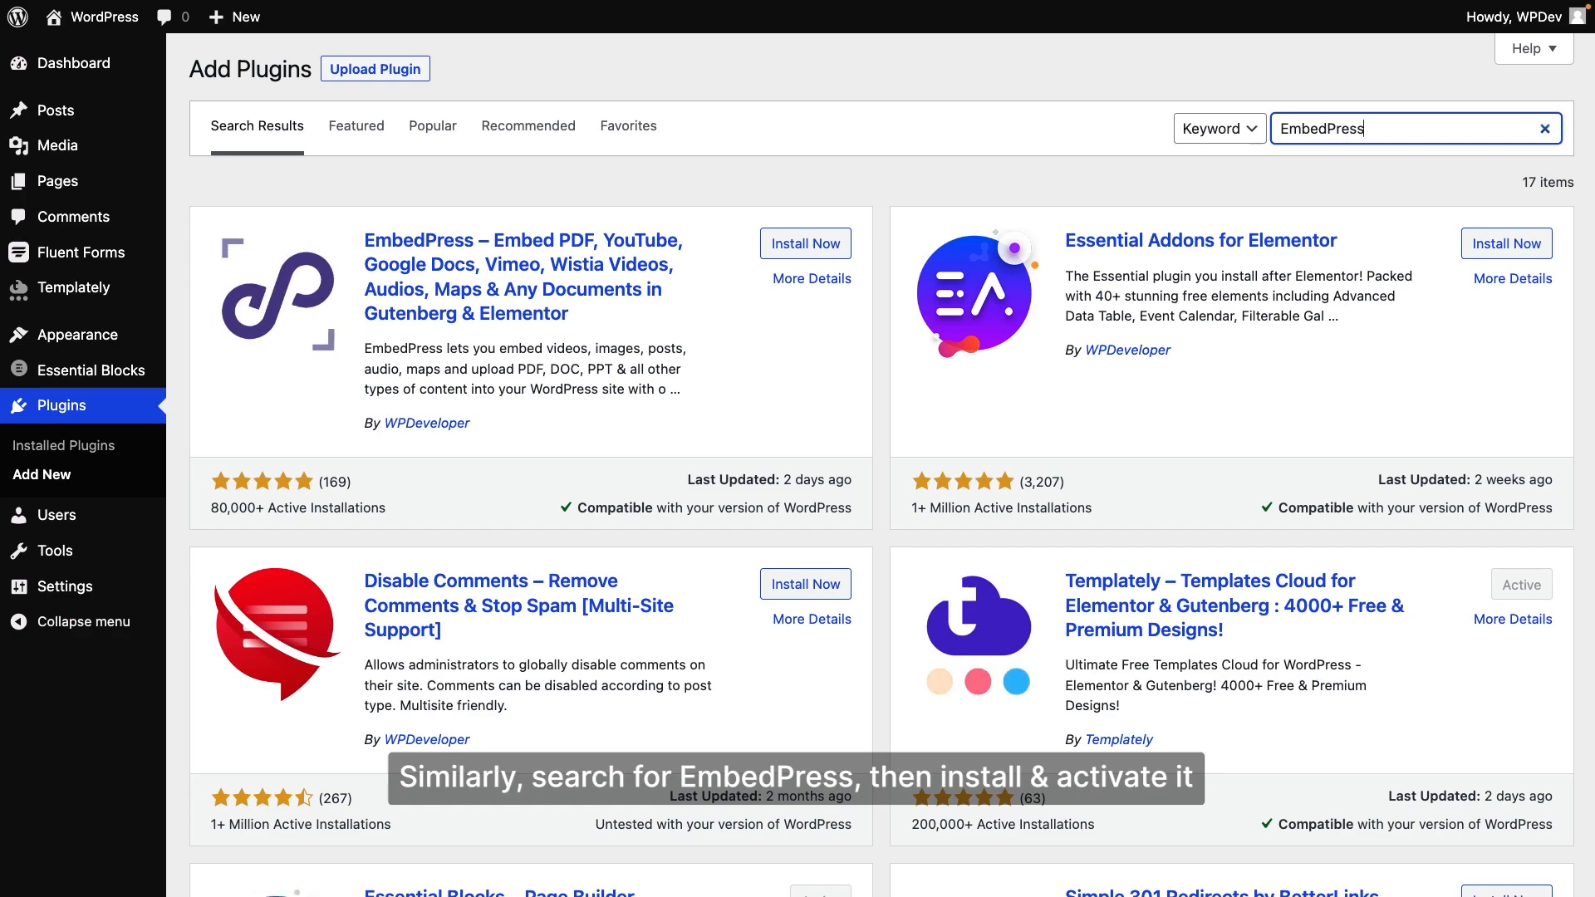
click(818, 247)
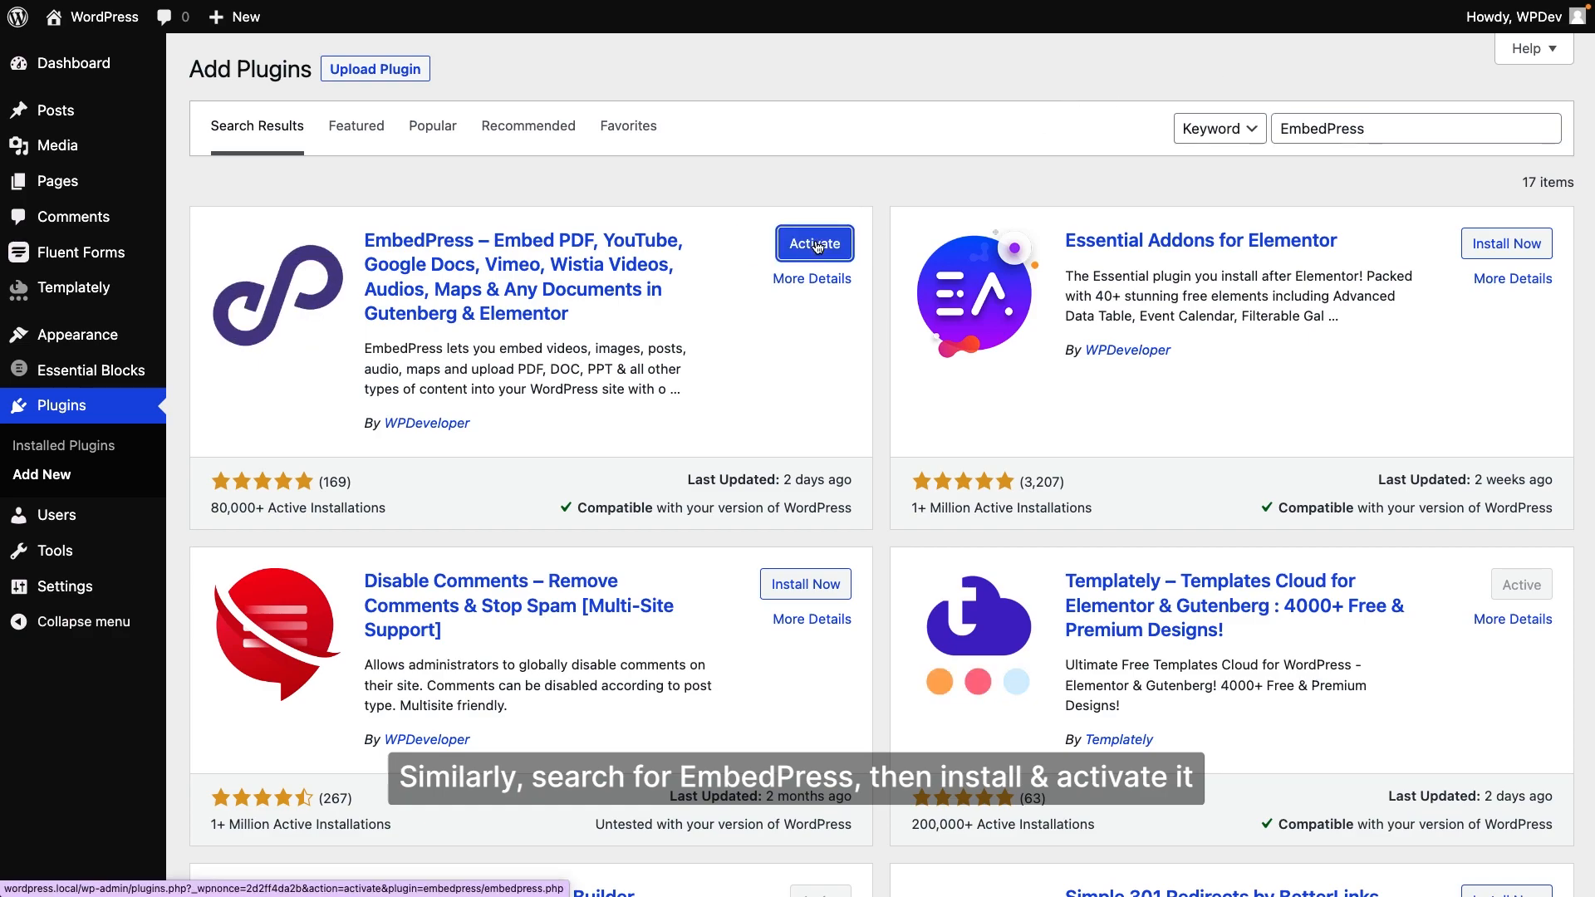
click(818, 247)
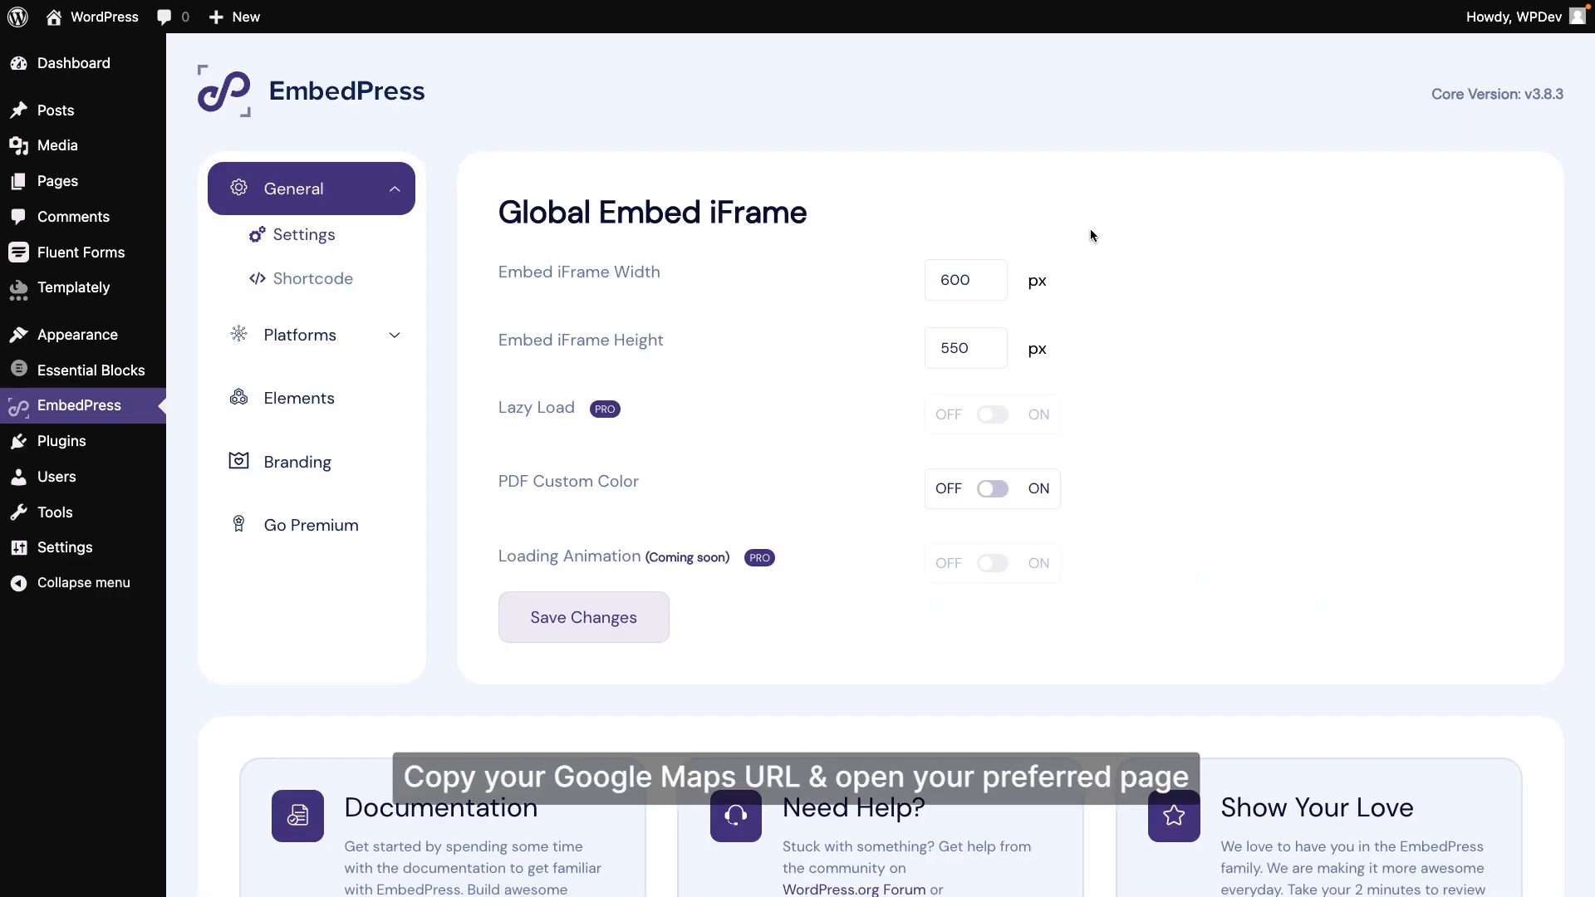
Step: Open the draft page "Map" for editing
click(218, 182)
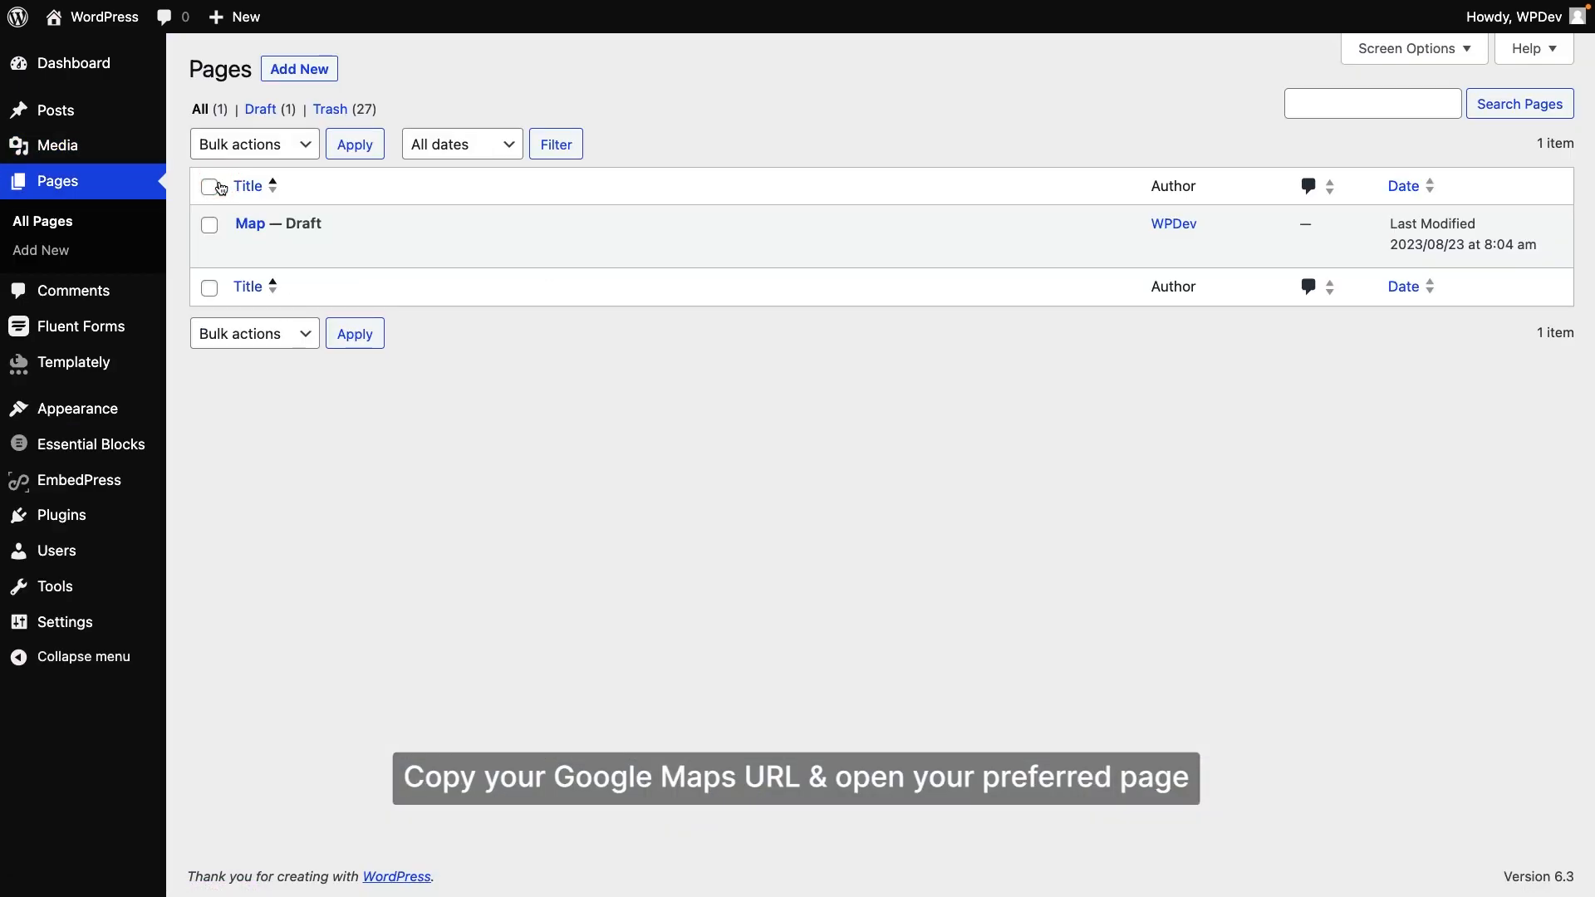
click(237, 228)
scroll(992, 580, down, 5)
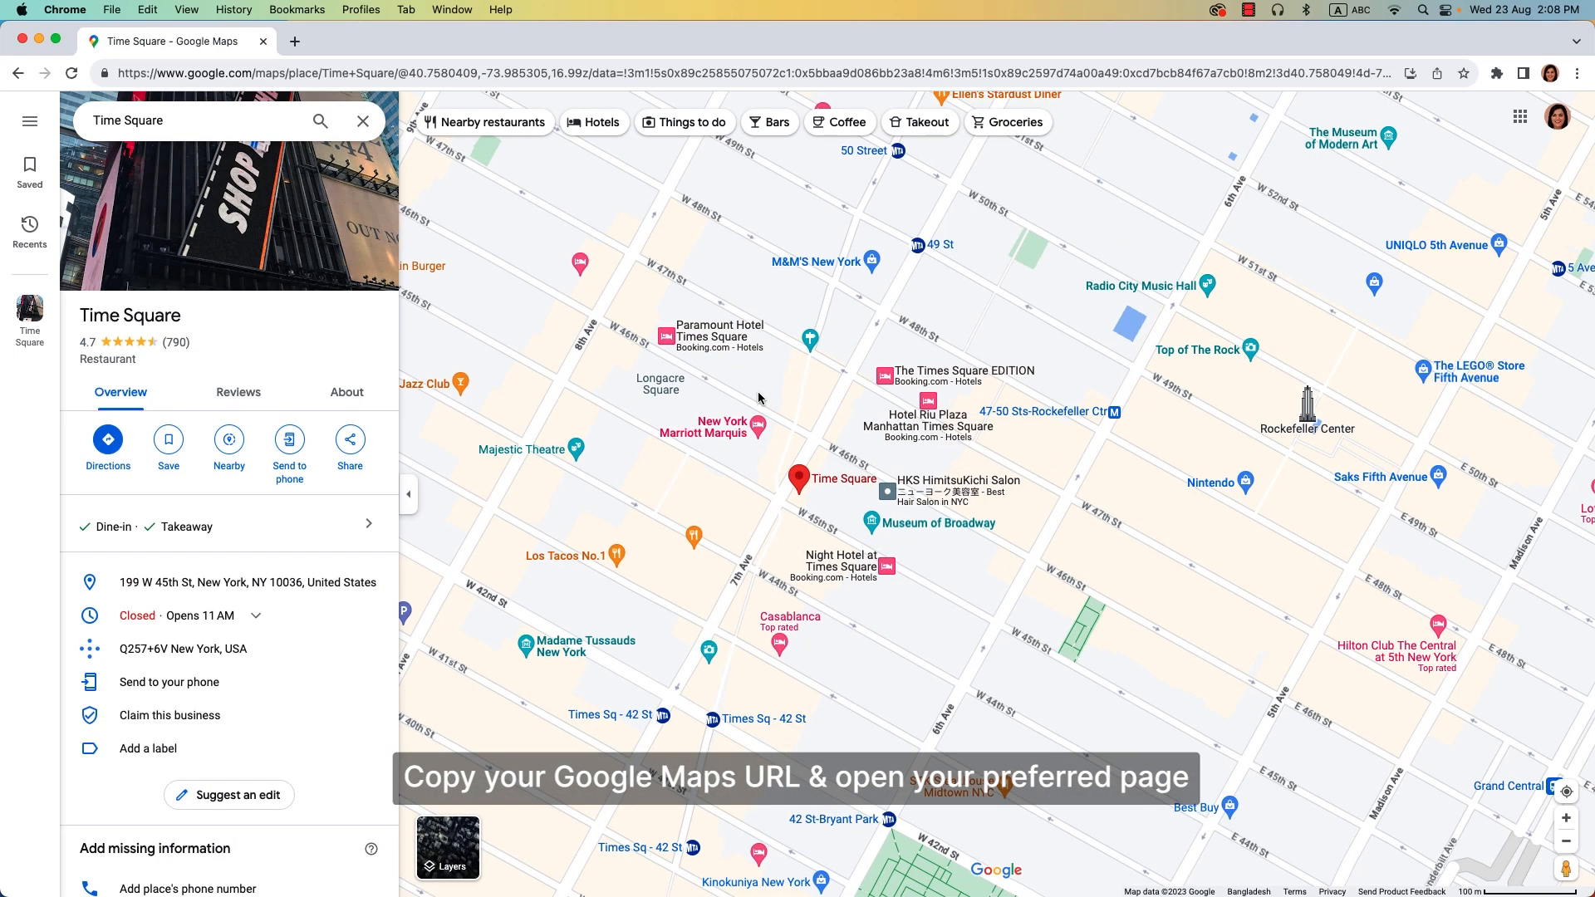
Step: Switch to Google Maps and copy the full URL of the Time Square place page
click(384, 73)
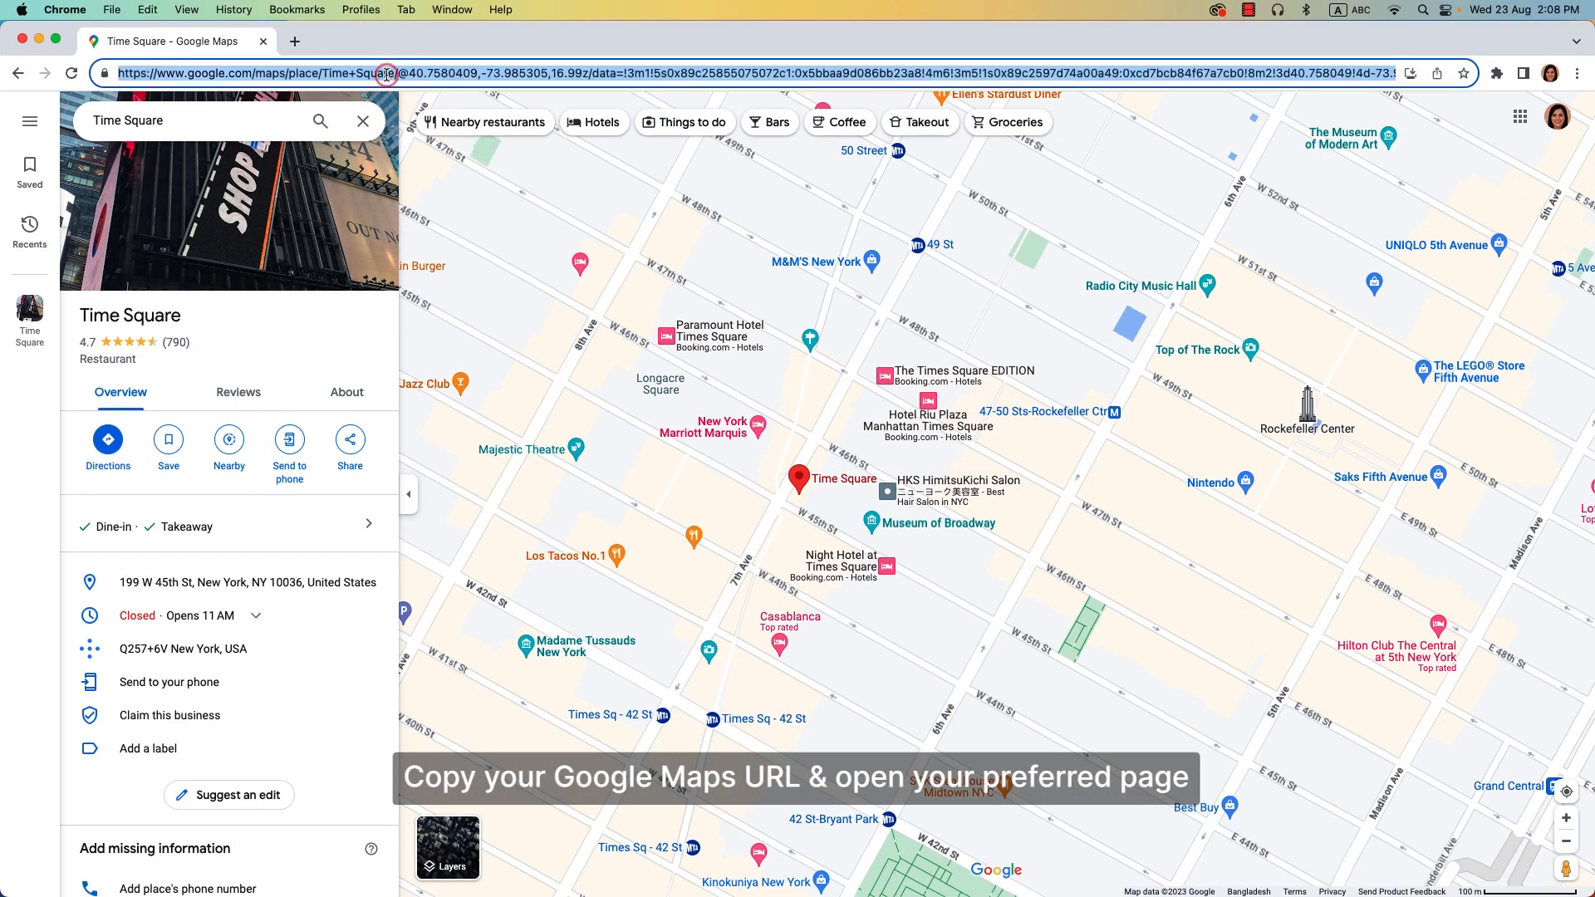
right_click(384, 73)
click(506, 185)
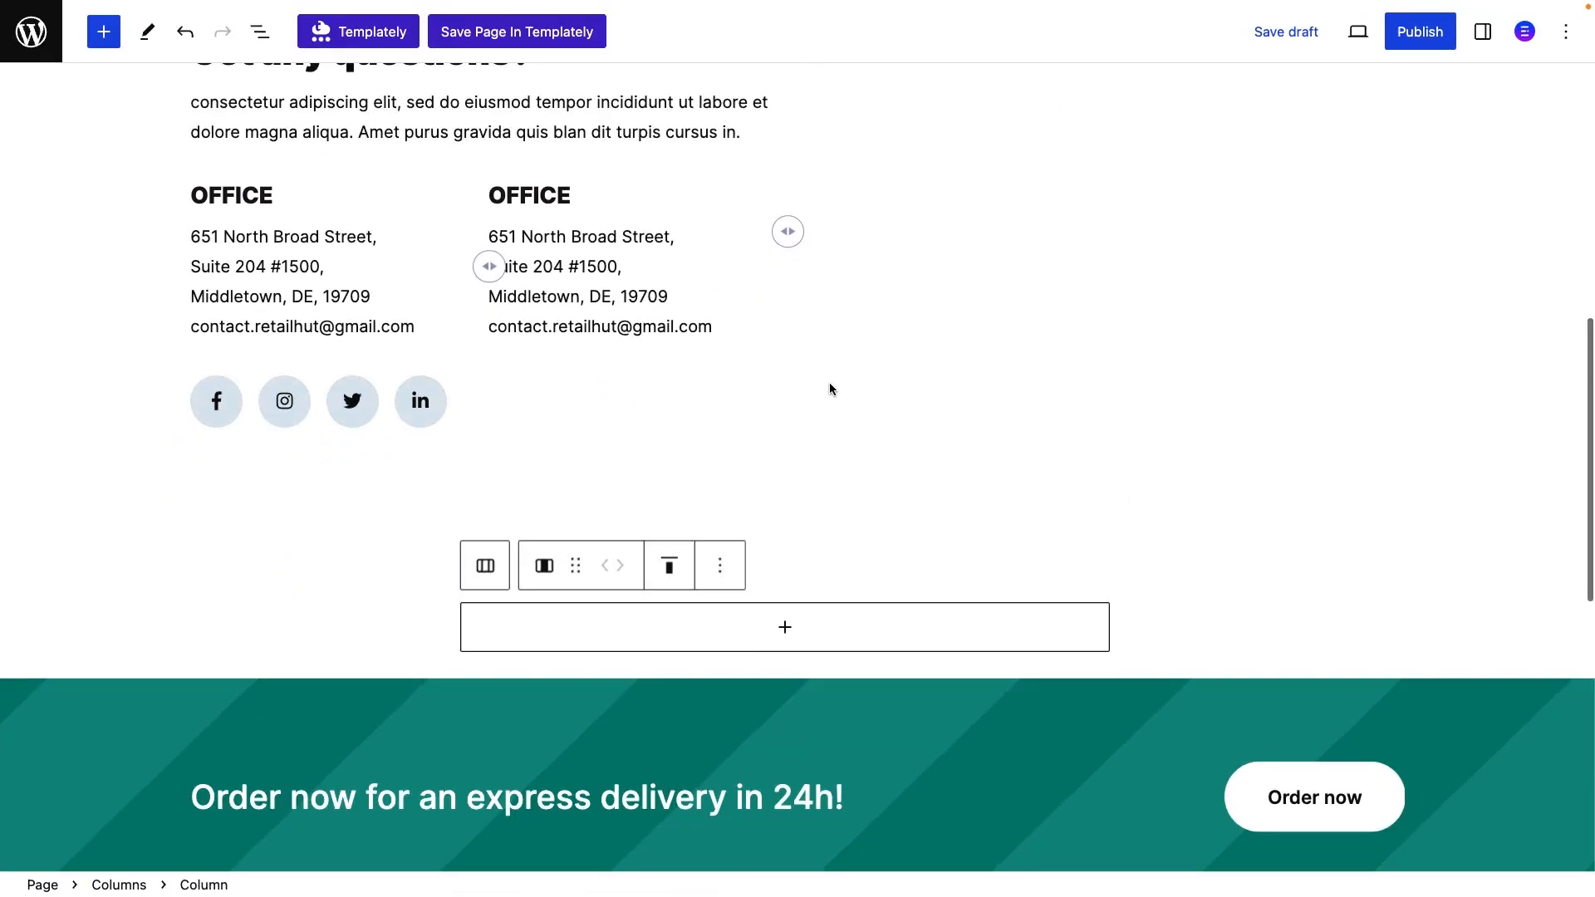
Step: Add an EmbedPress block in the empty column above the express delivery banner and embed the copied Google Maps URL
scroll(829, 382, down, 2)
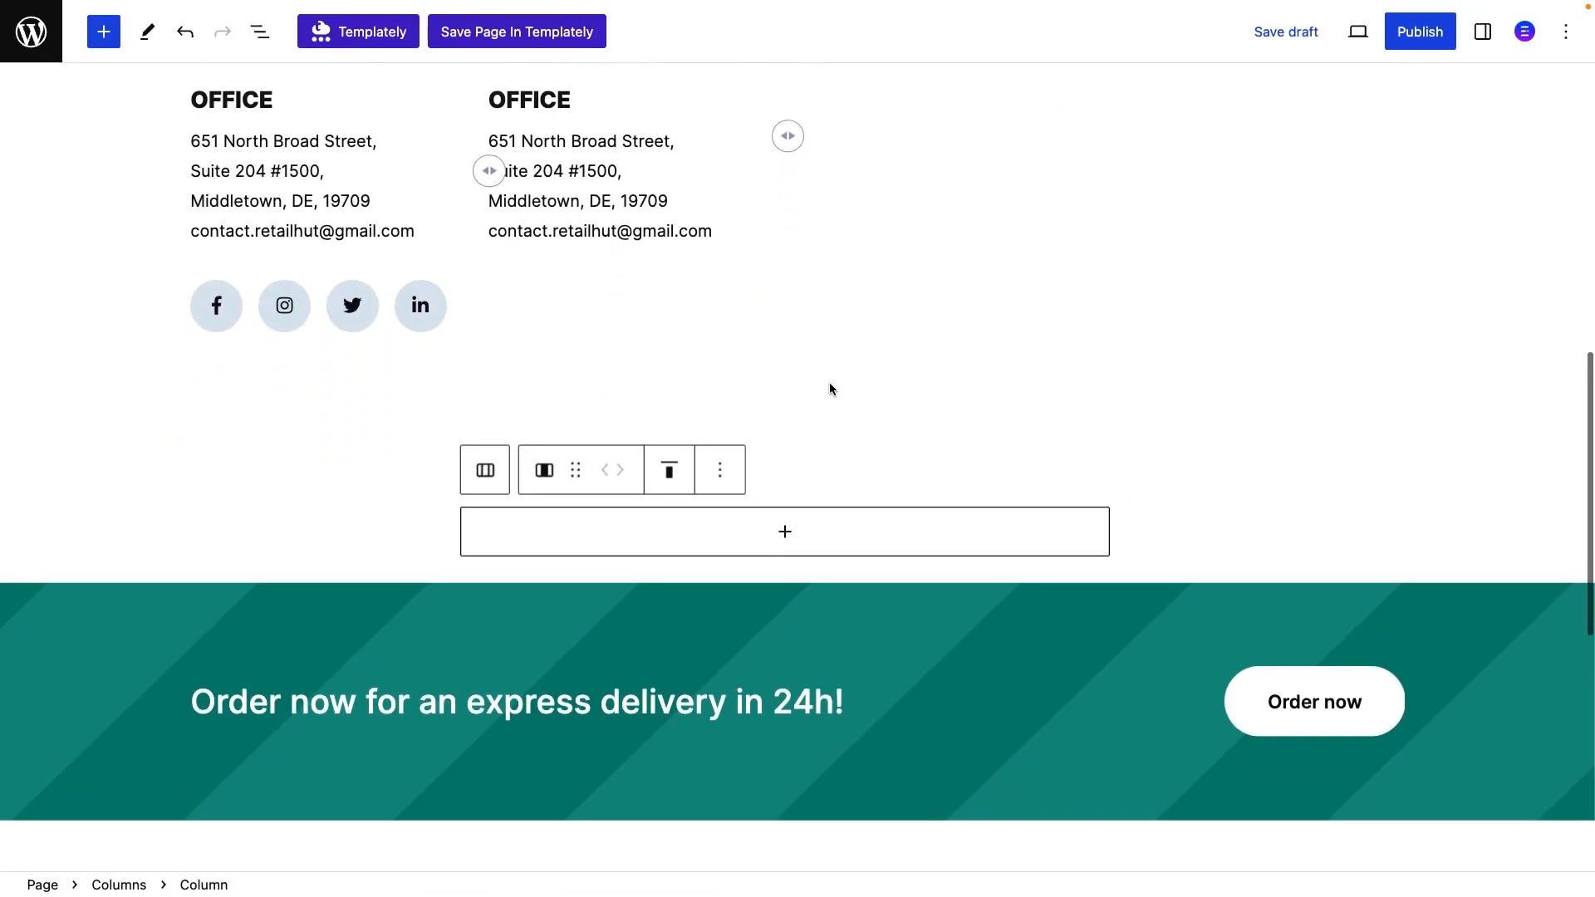
click(776, 543)
text(EmbedPress)
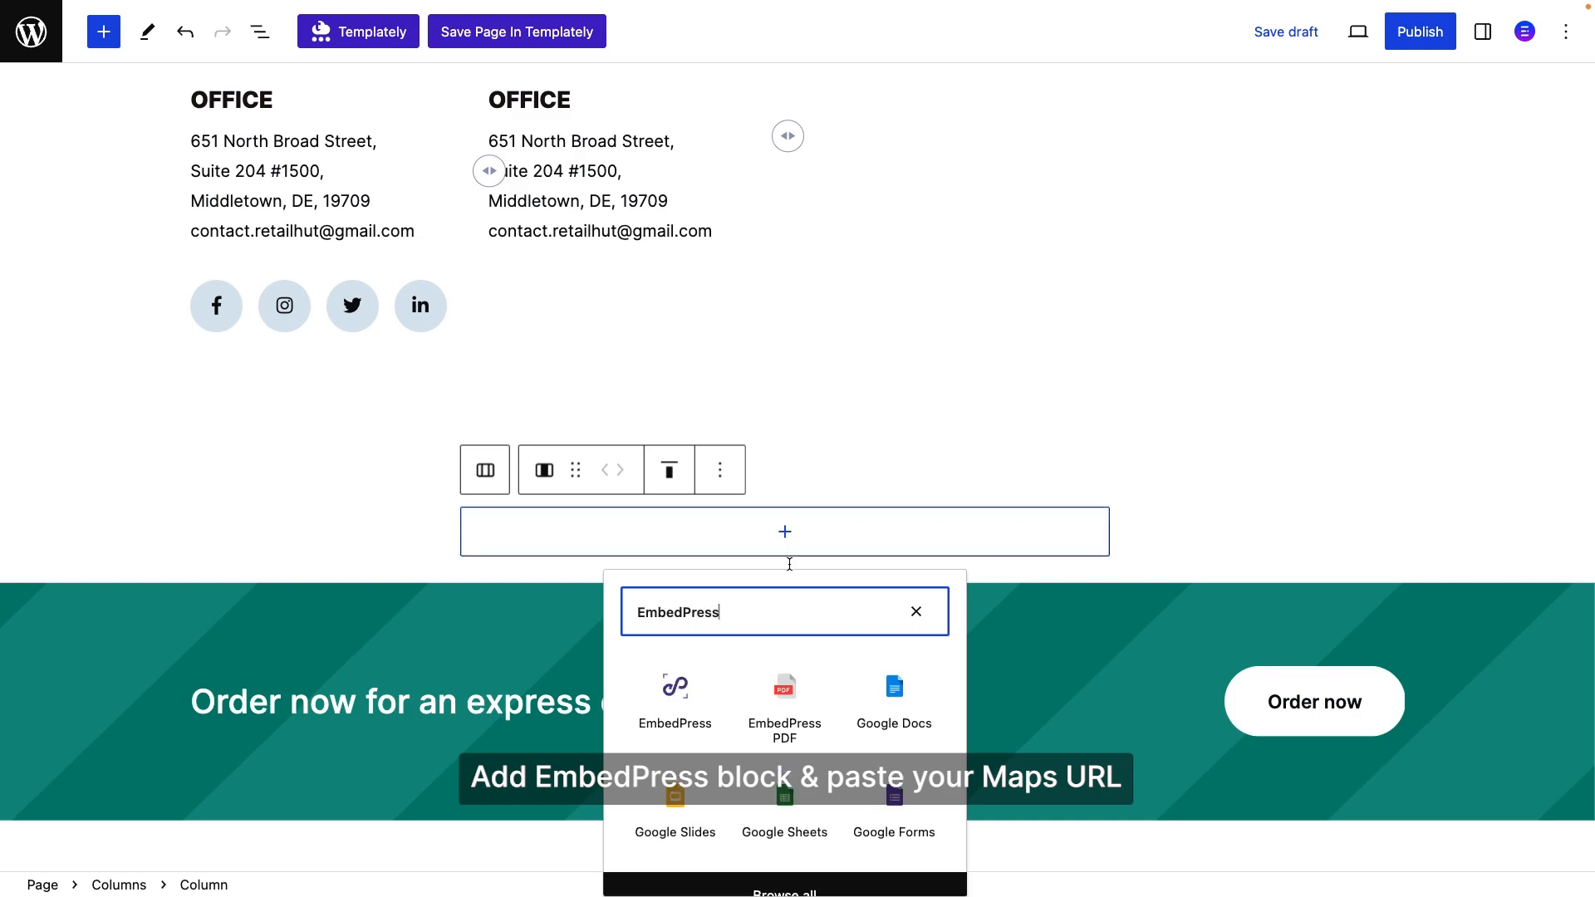
click(712, 674)
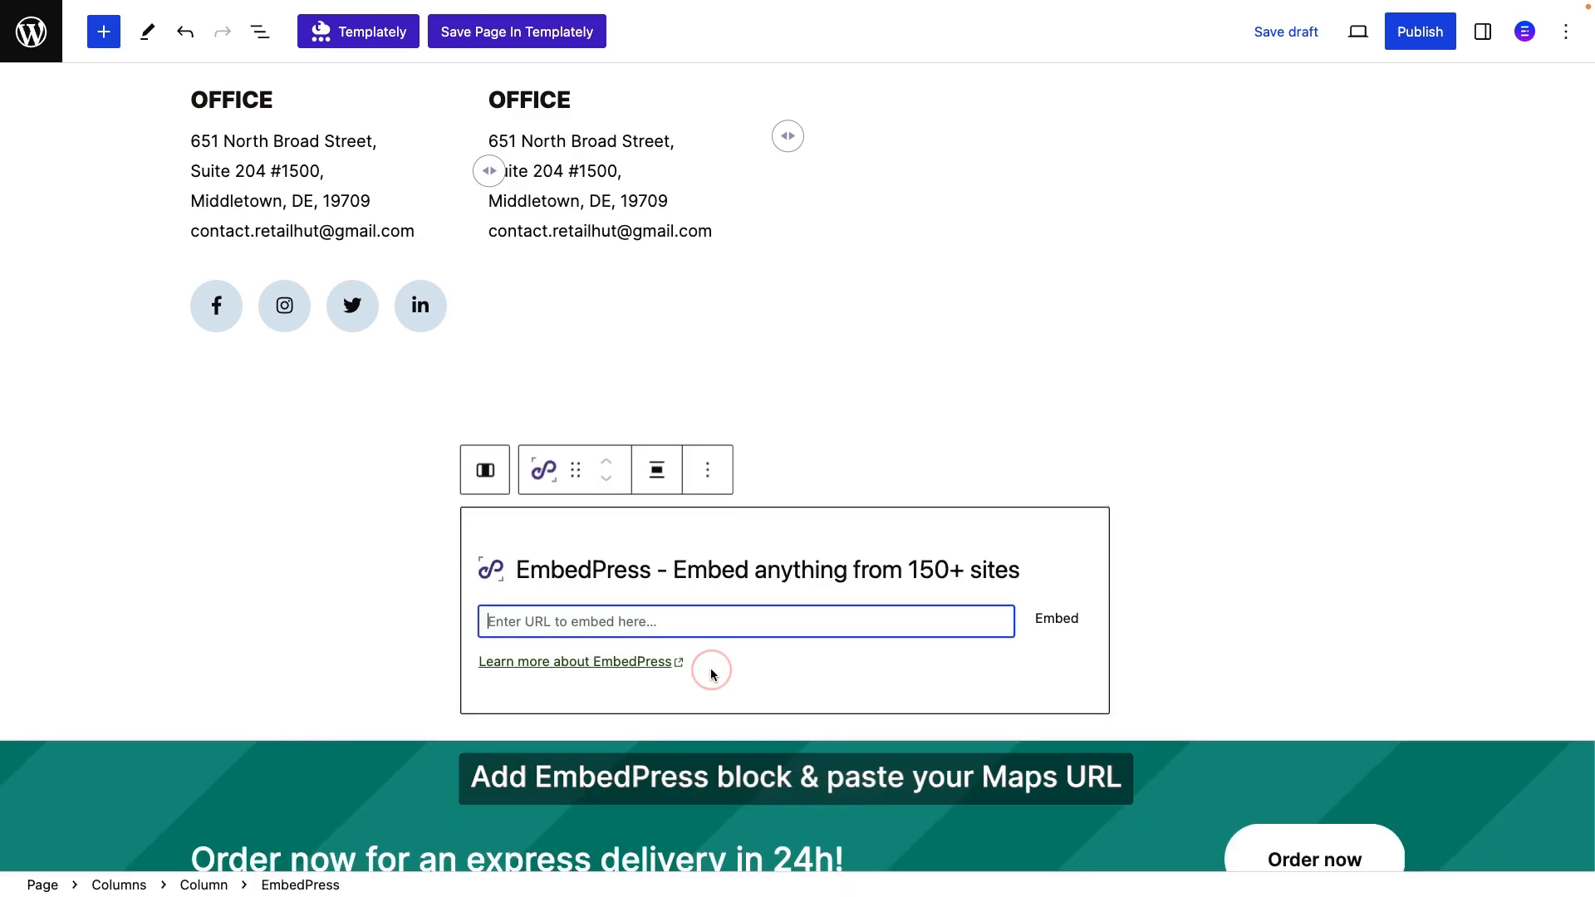
key(ctrl+v)
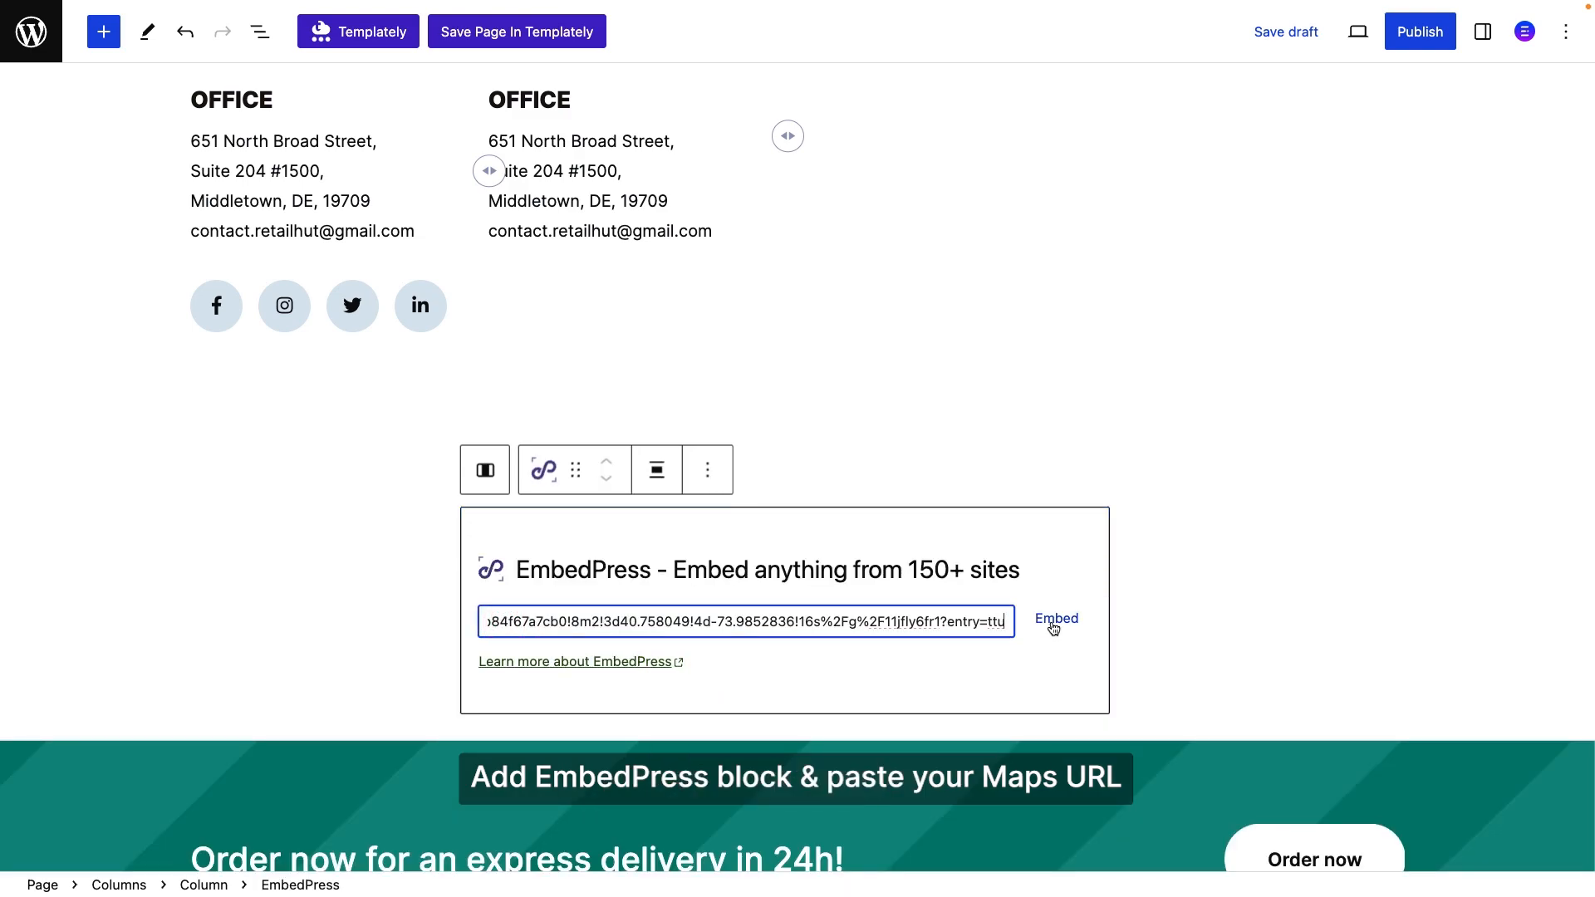
click(1053, 621)
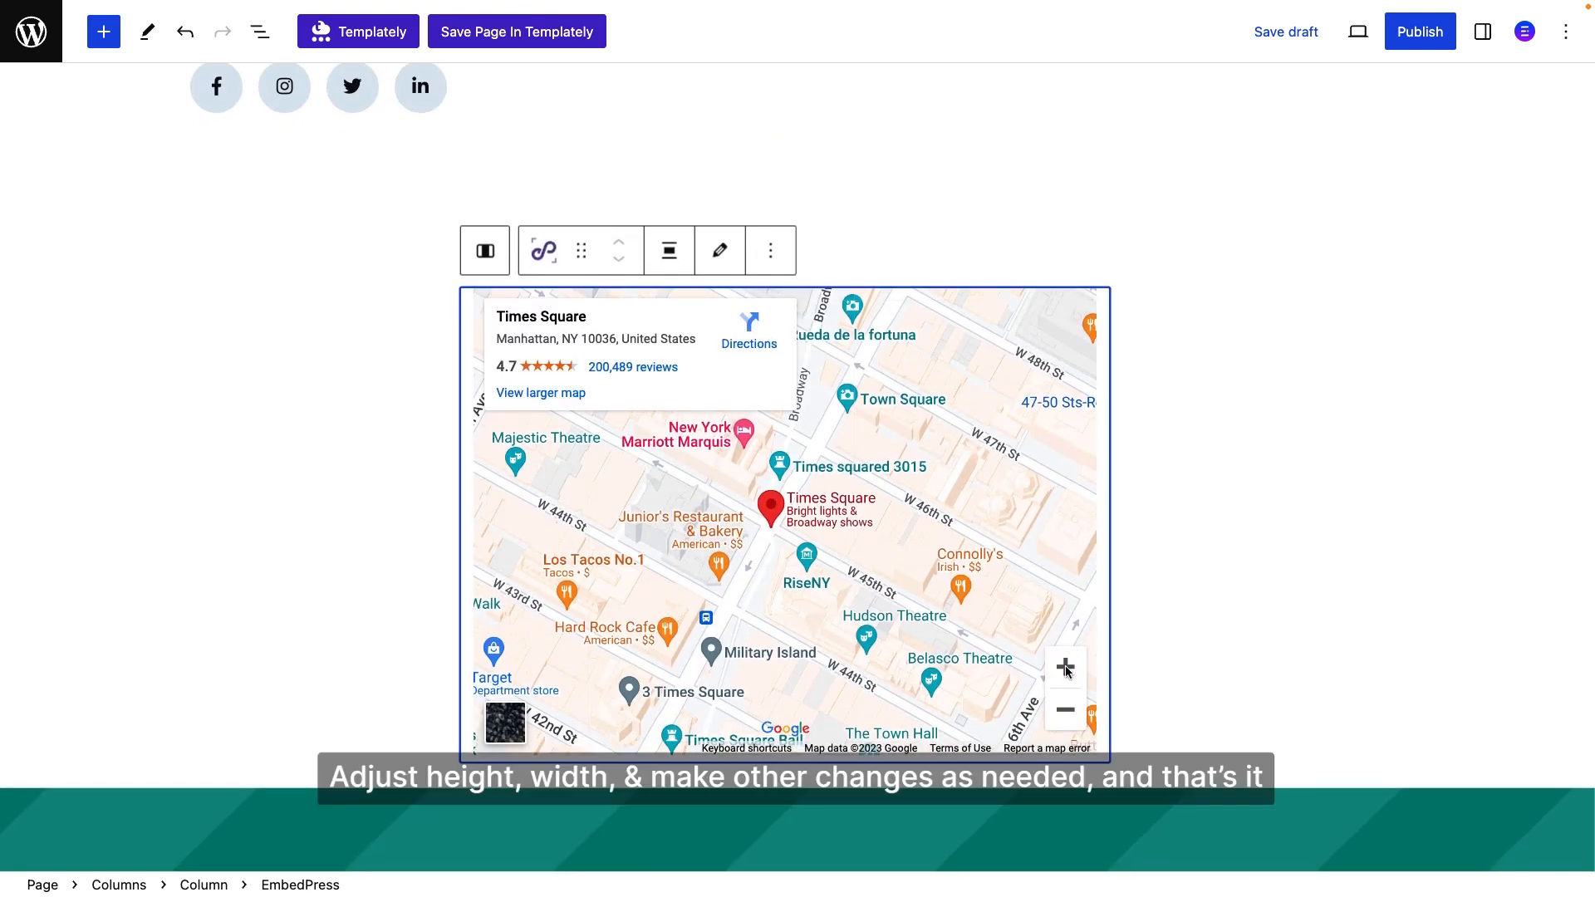
Step: Set the embedded map's width to 980 in the EmbedPress block settings
click(1483, 32)
double_click(1346, 329)
text(980)
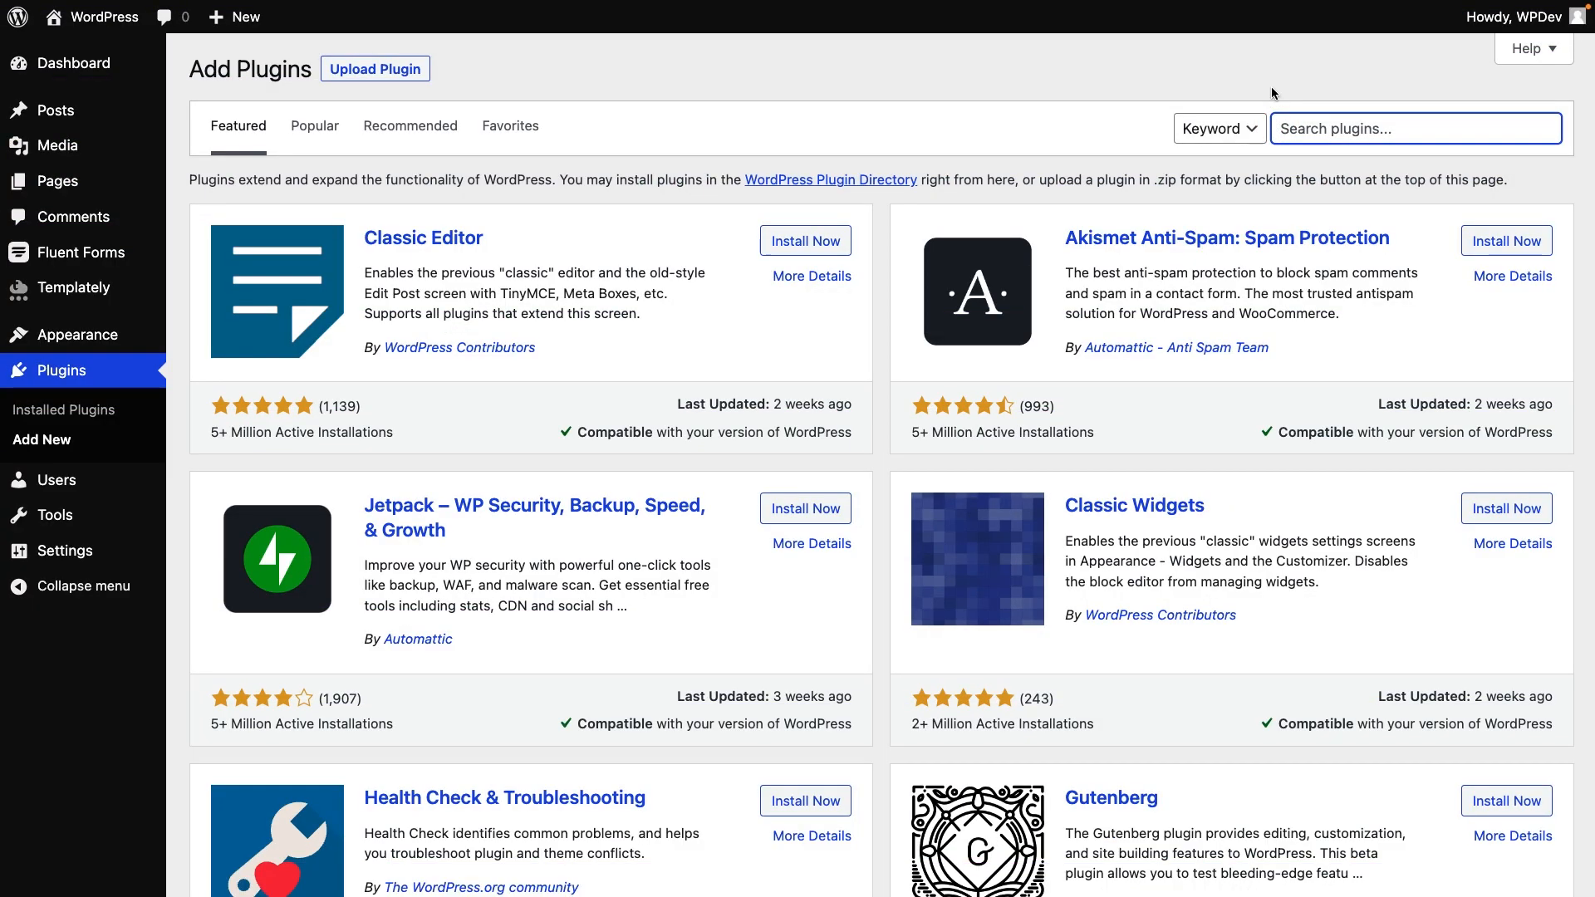
Step: Find the Essential Blocks plugin, review its block list in the plugin details, then install and activate it
text(Essential Blocks)
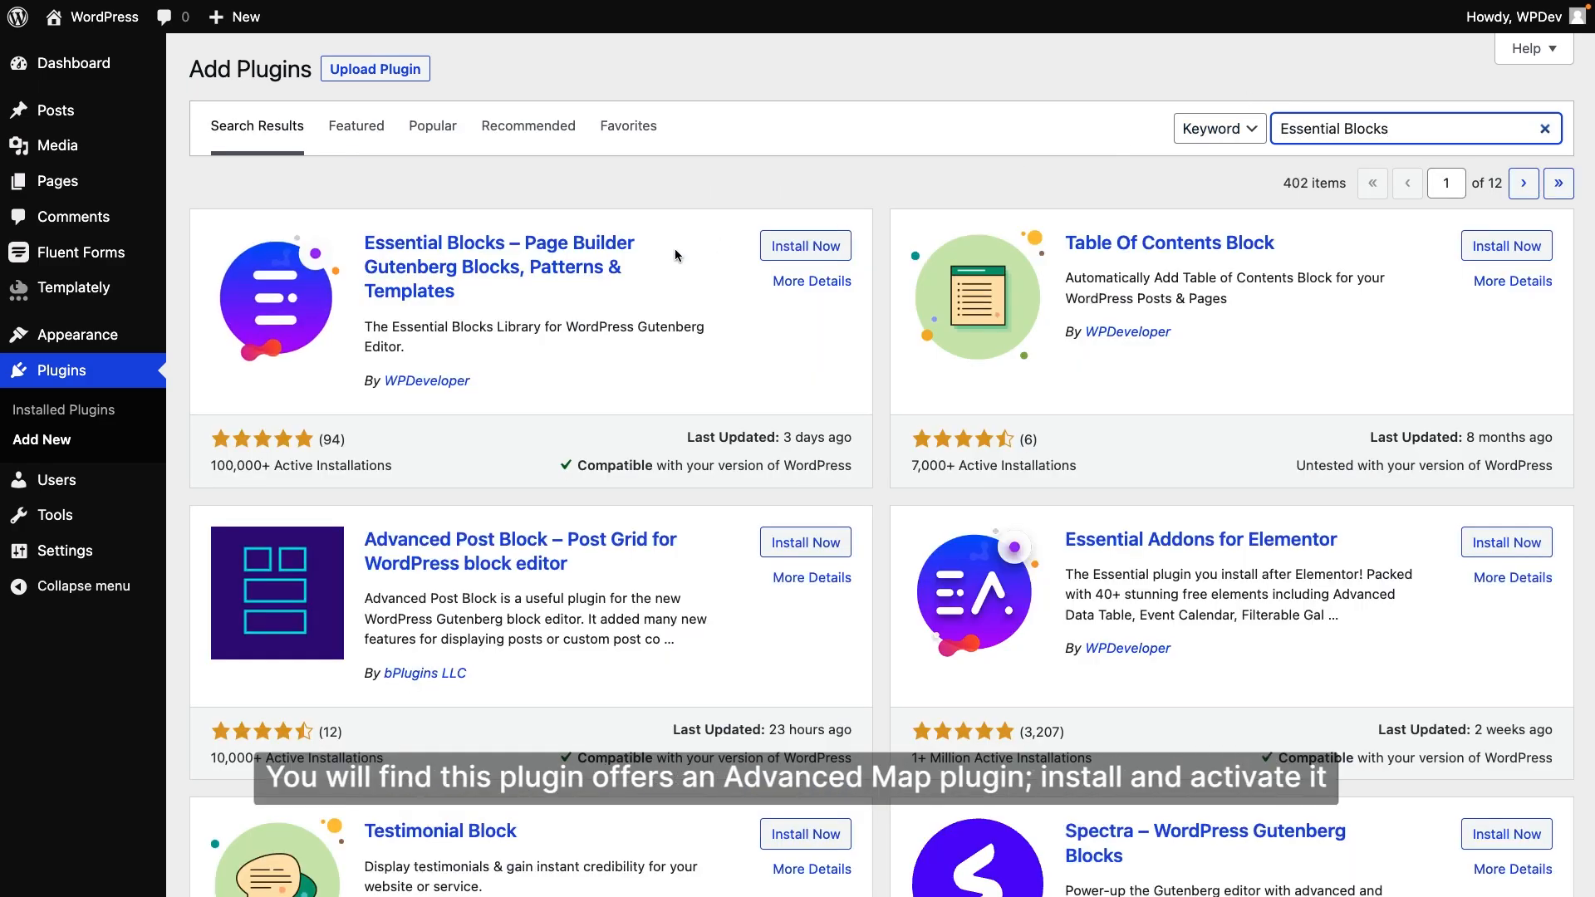
click(572, 266)
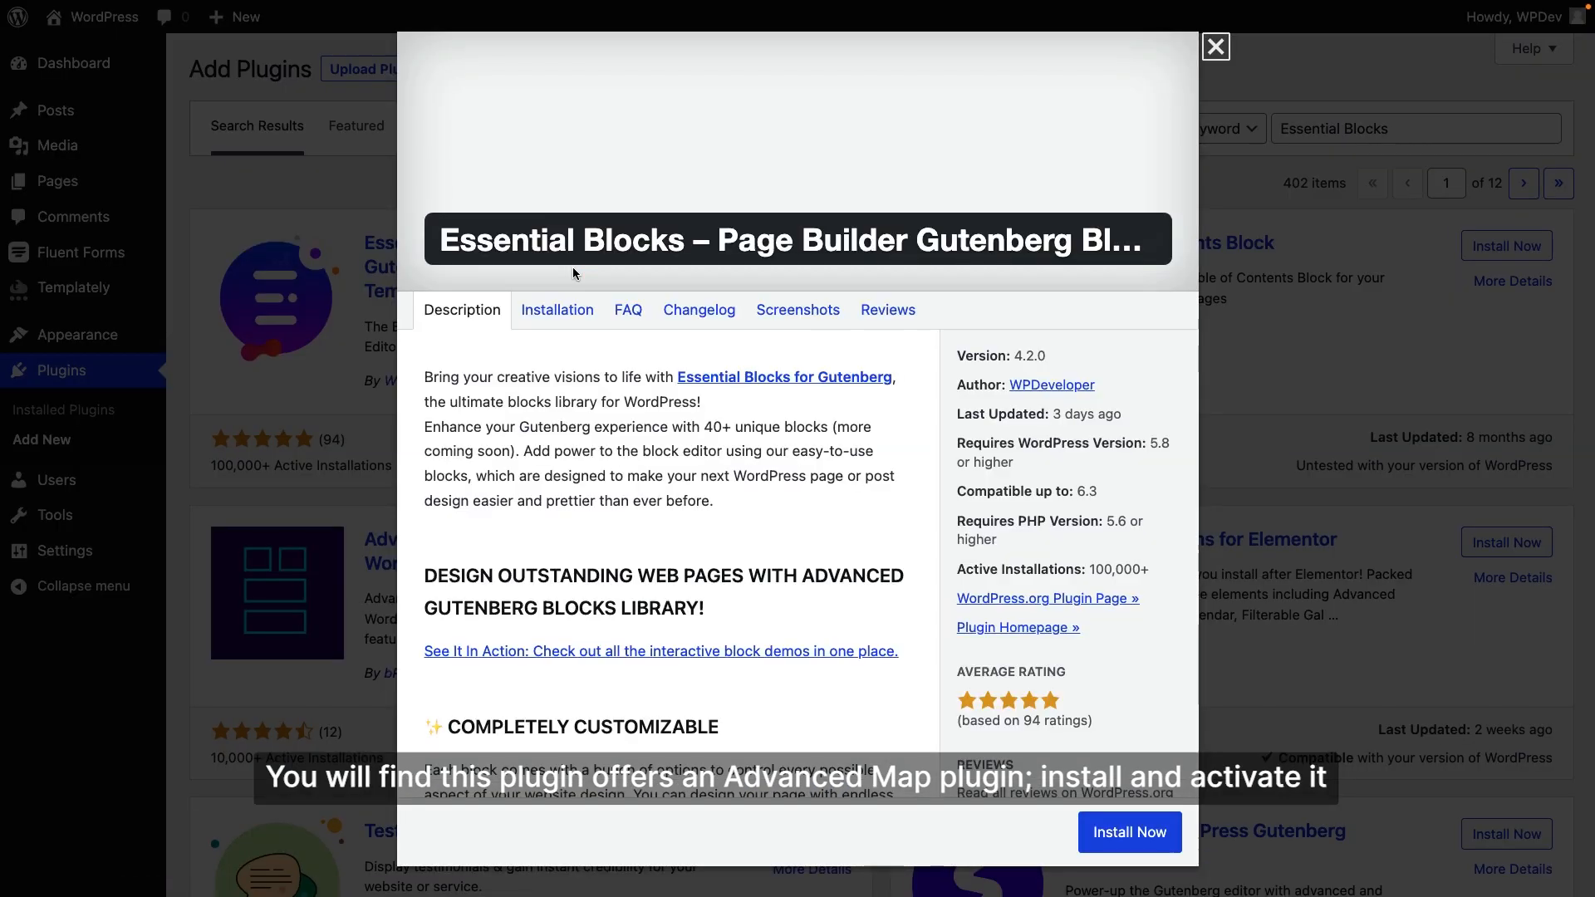
scroll(573, 269, down, 15)
scroll(573, 268, down, 10)
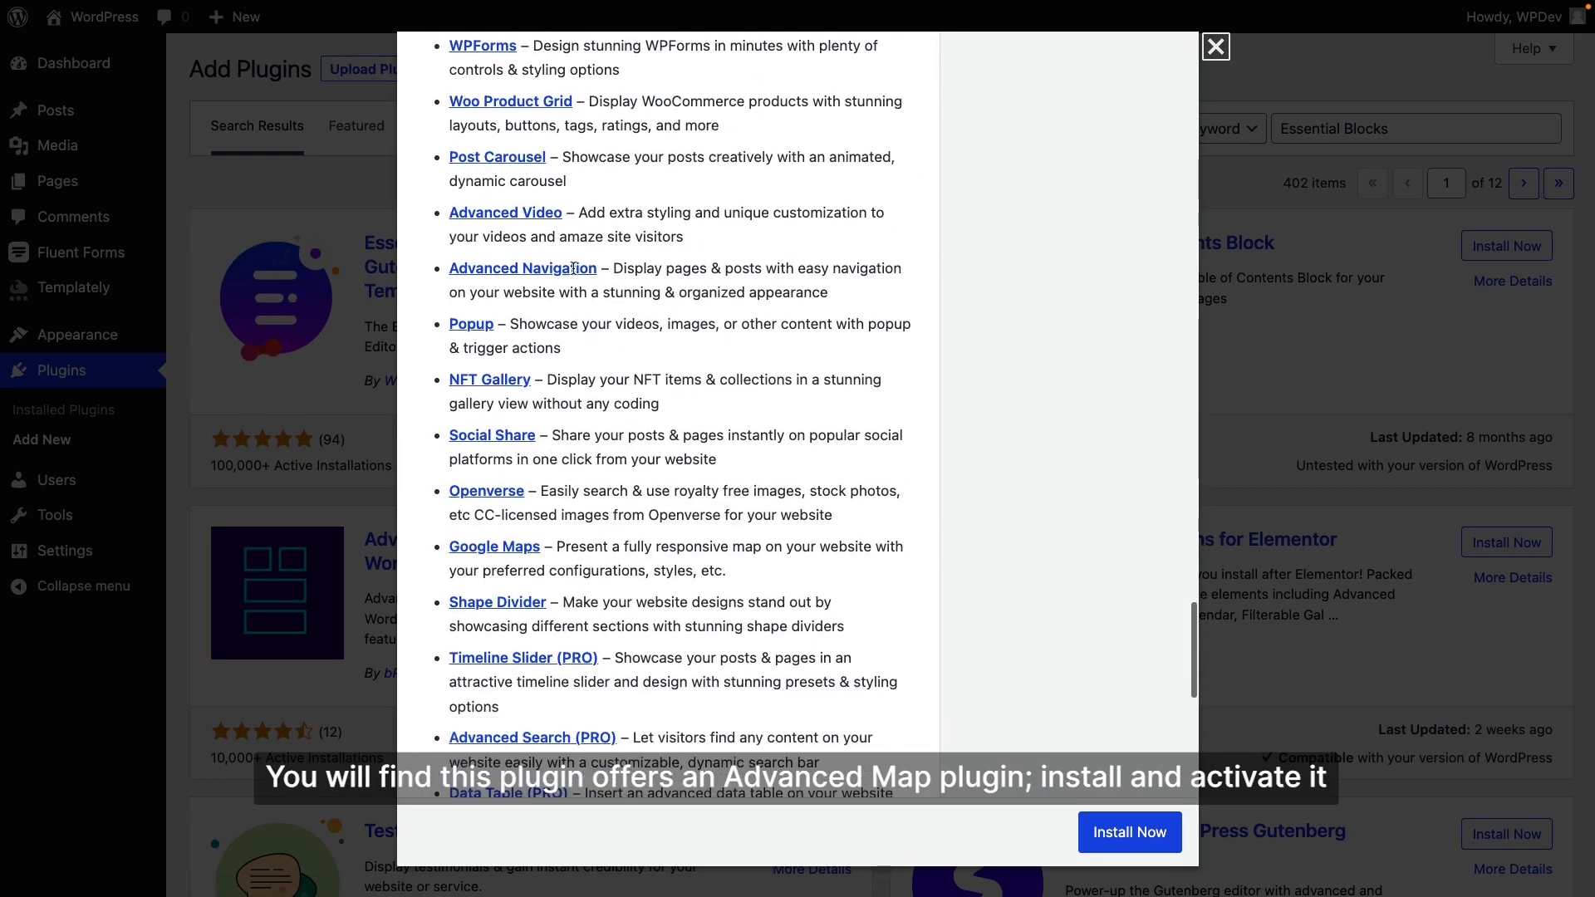
drag(746, 368, 451, 342)
click(1134, 832)
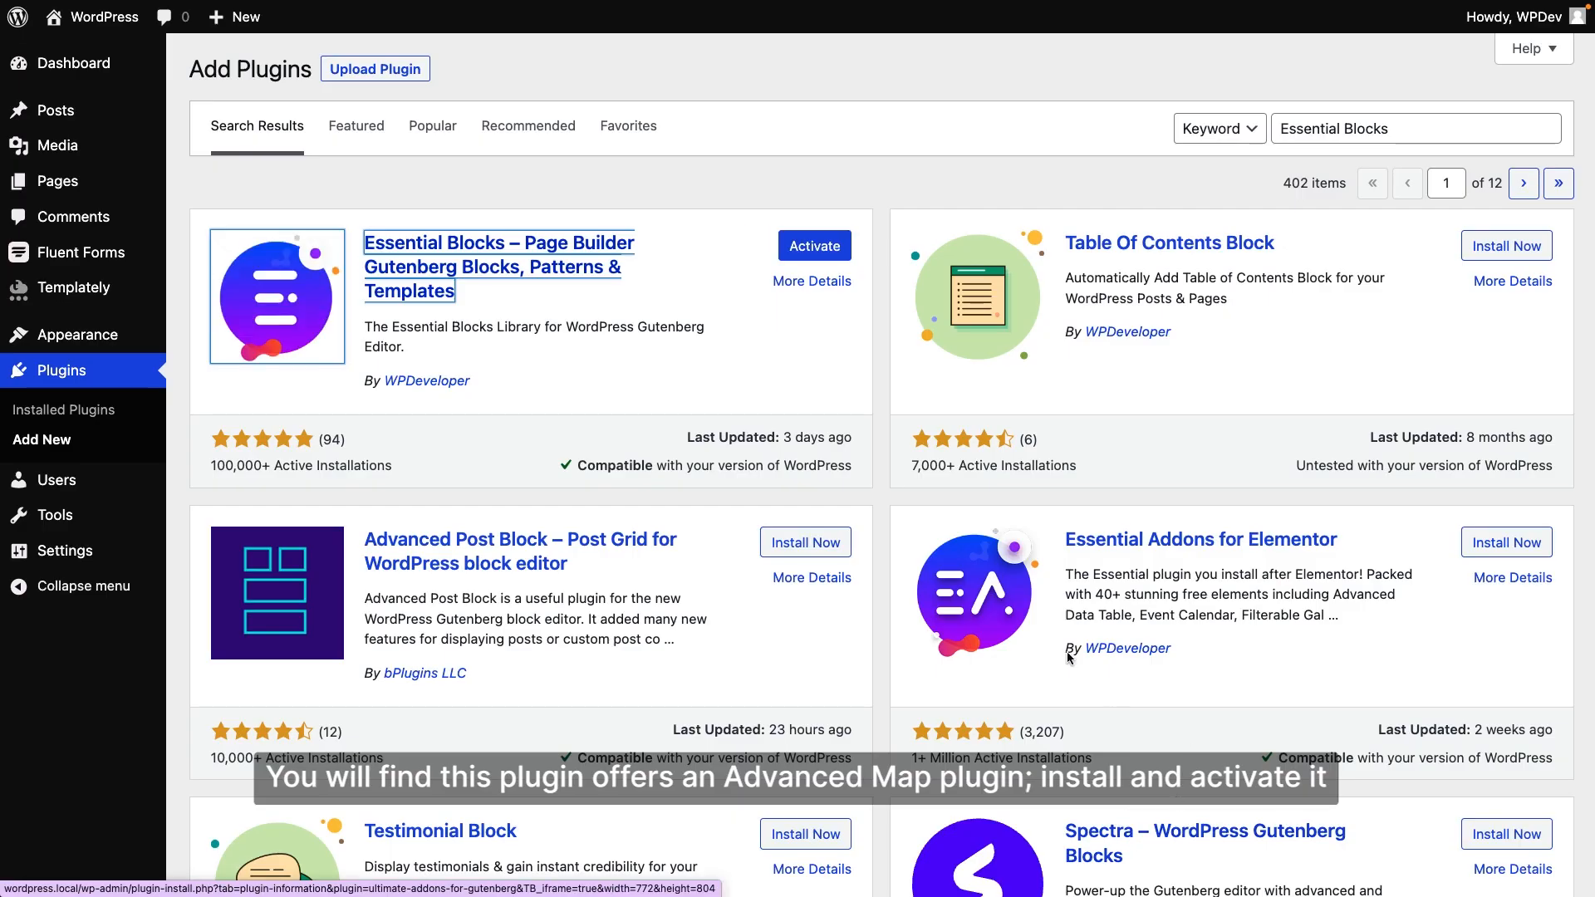
click(815, 246)
Step: Open the Essential Blocks settings, paste the Google Maps API key into the Google Maps integration and save it
click(137, 371)
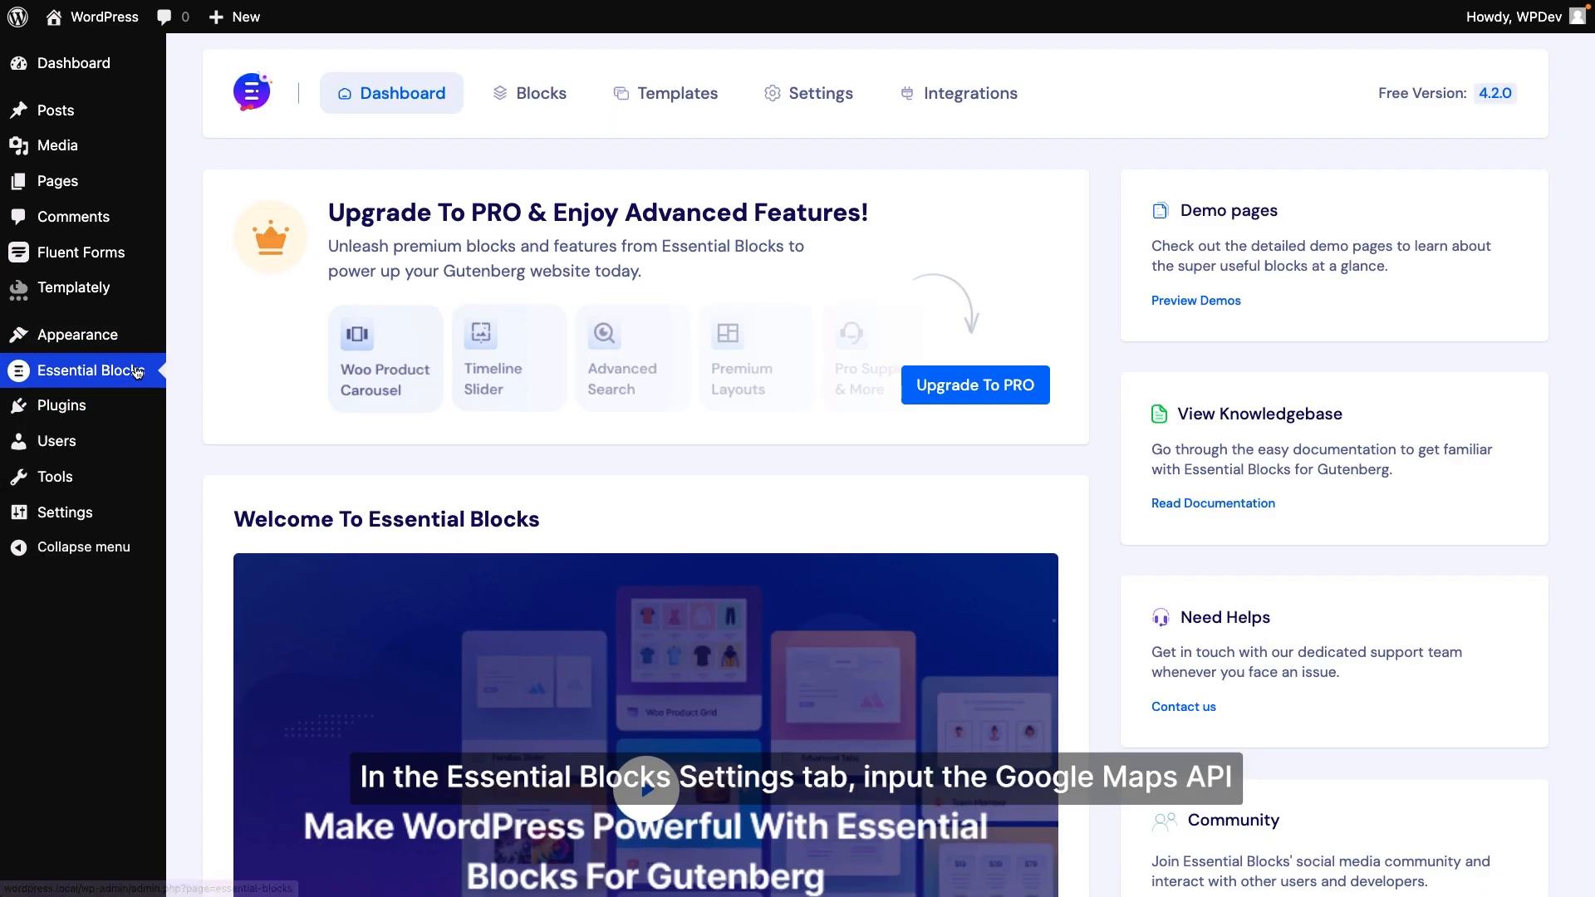
click(854, 100)
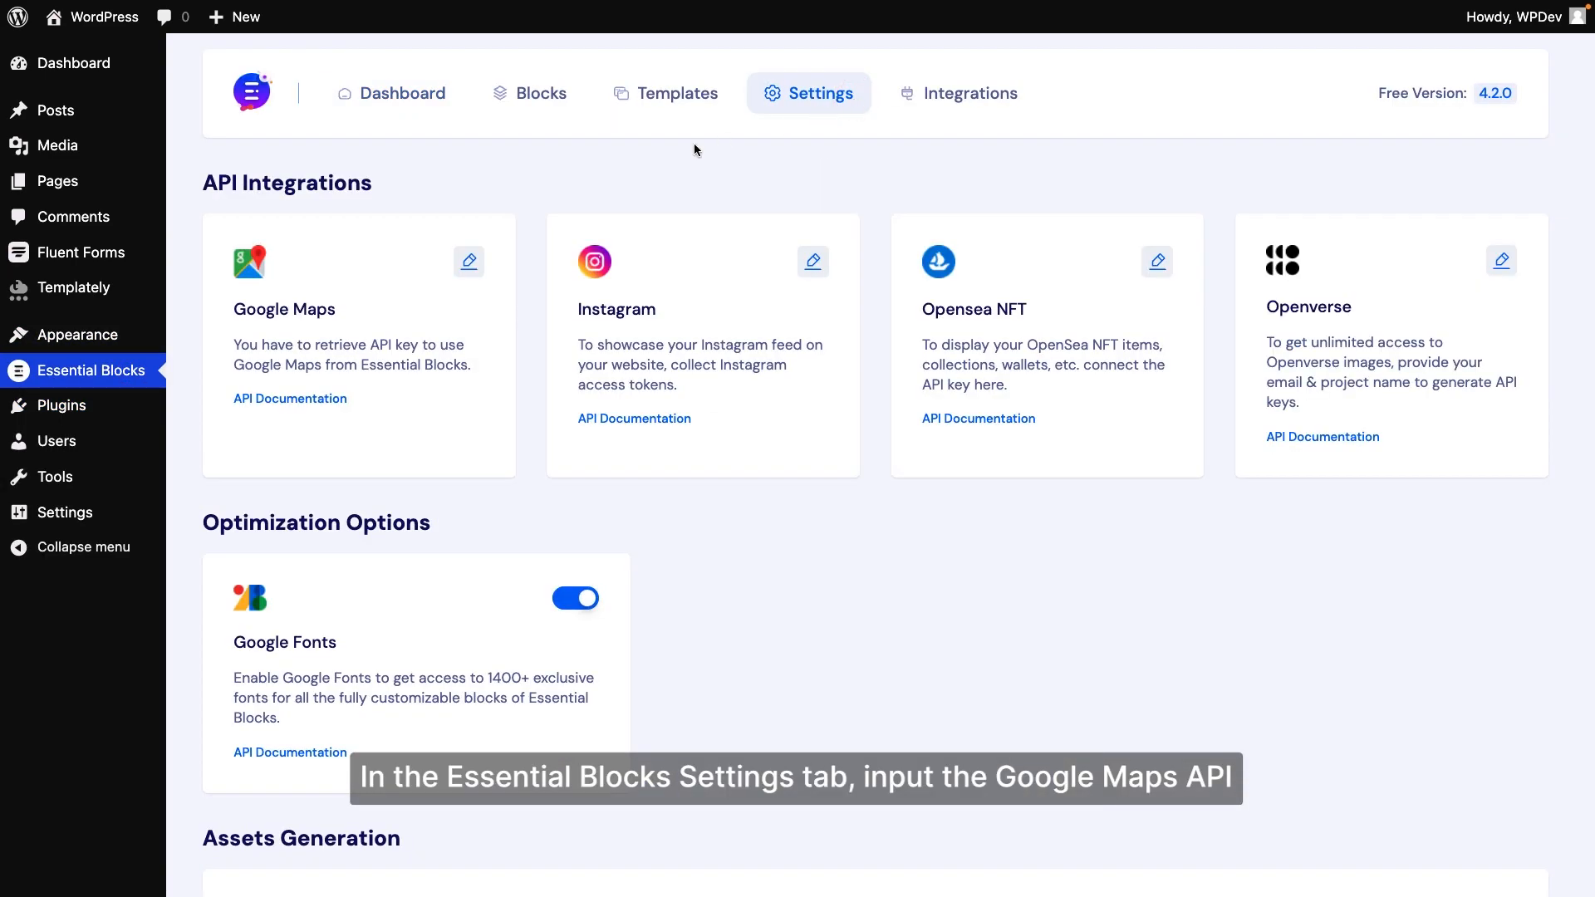
click(469, 262)
click(509, 515)
key(ctrl+v)
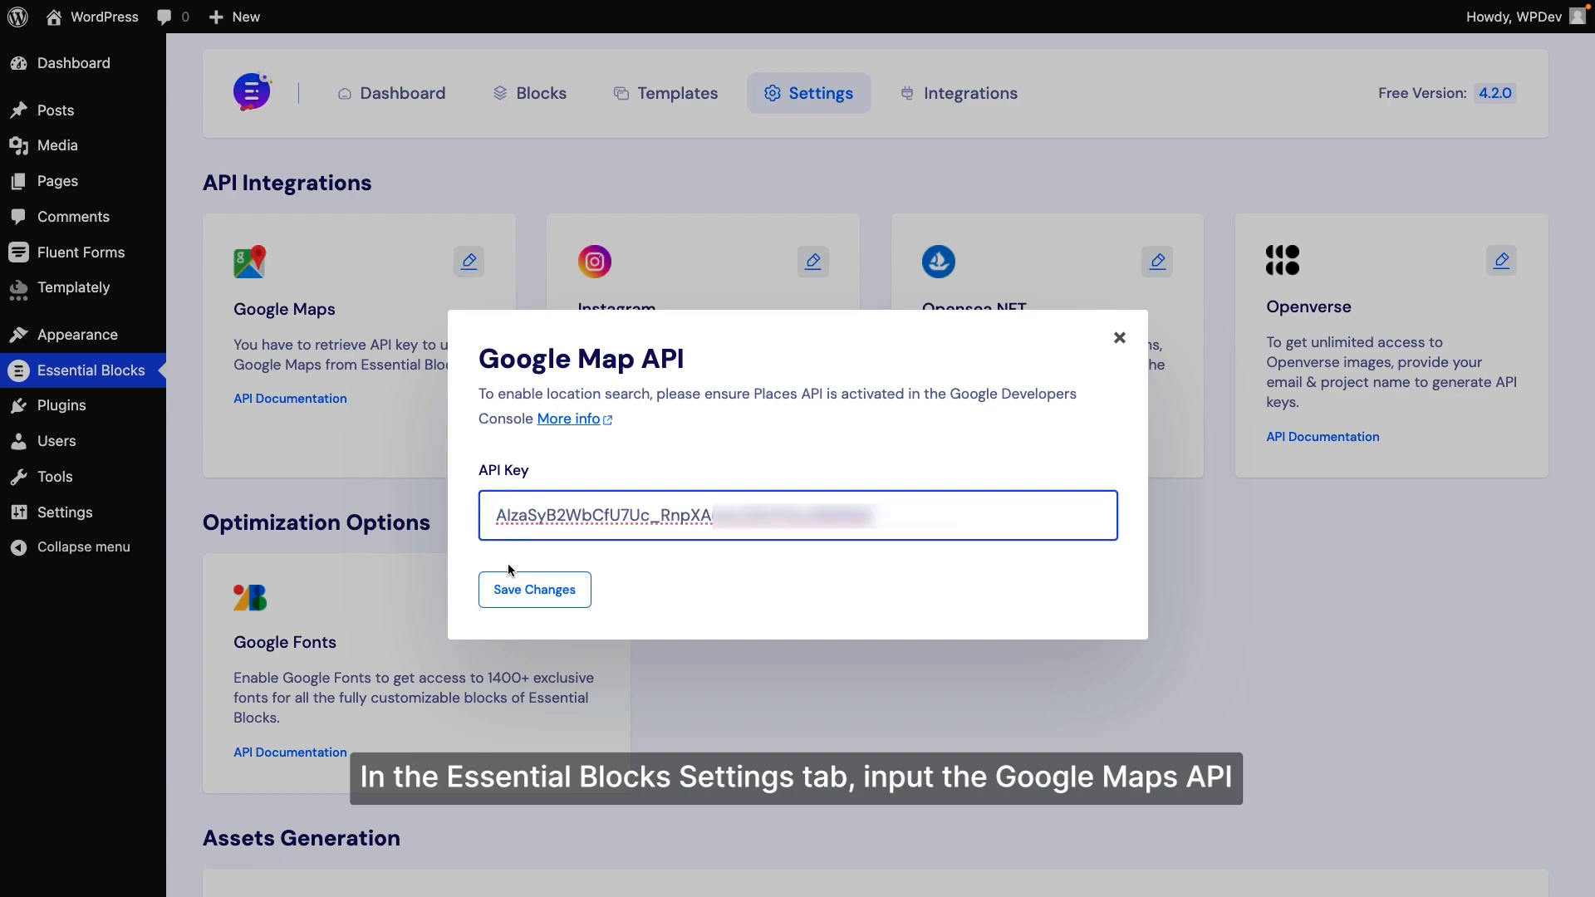
click(526, 587)
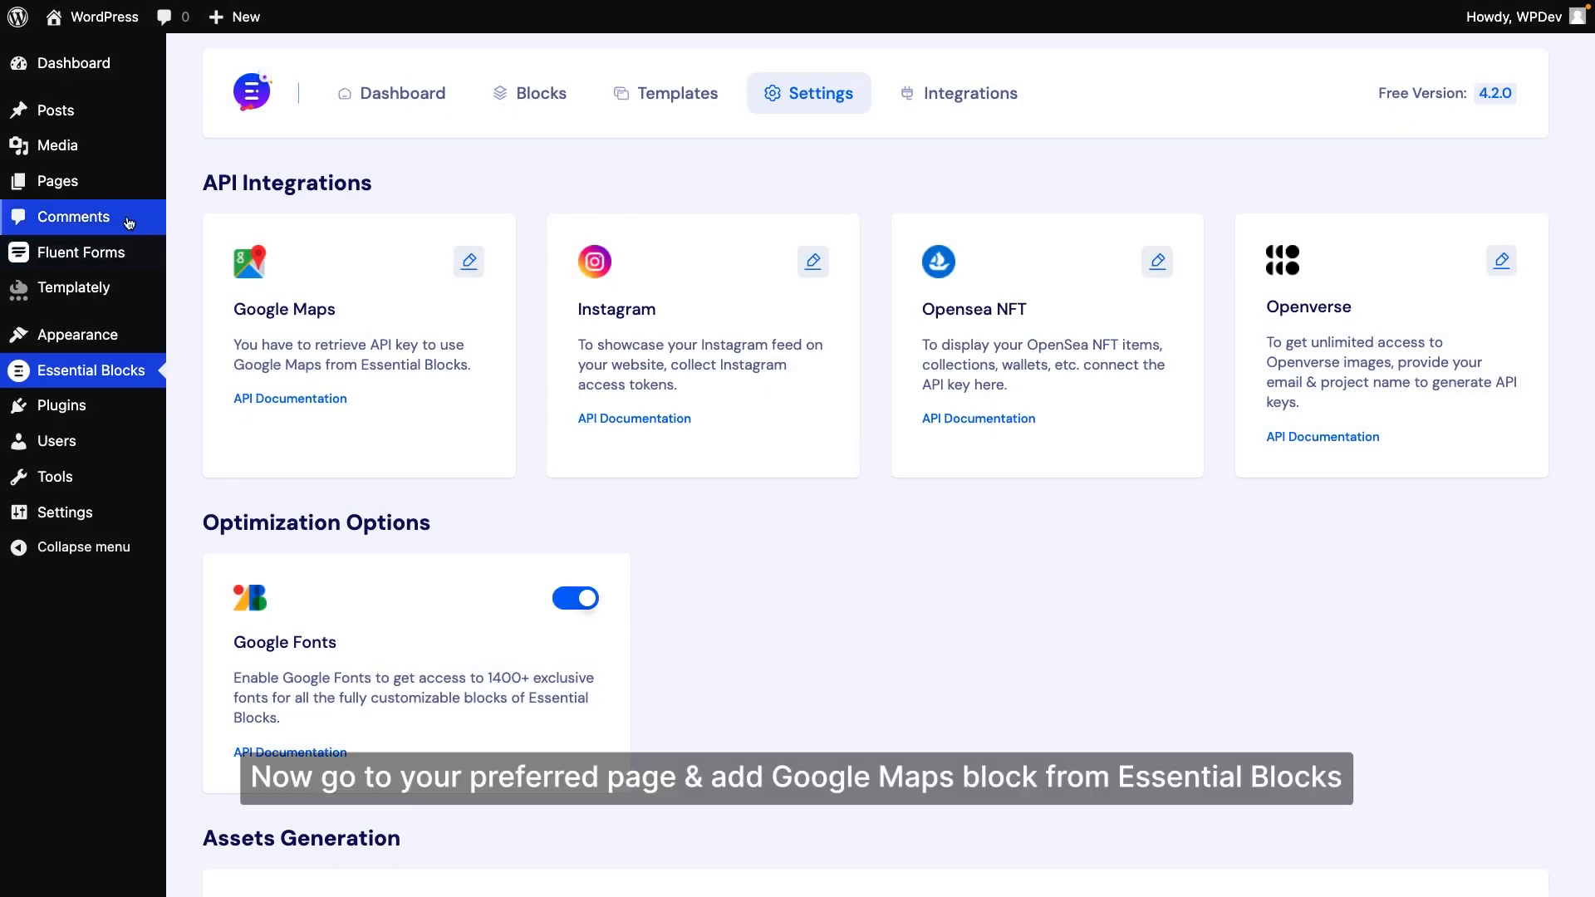
Step: Open the Map draft page for editing and add a Google Maps block in the empty column beside "Got any questions?"
click(102, 184)
click(246, 248)
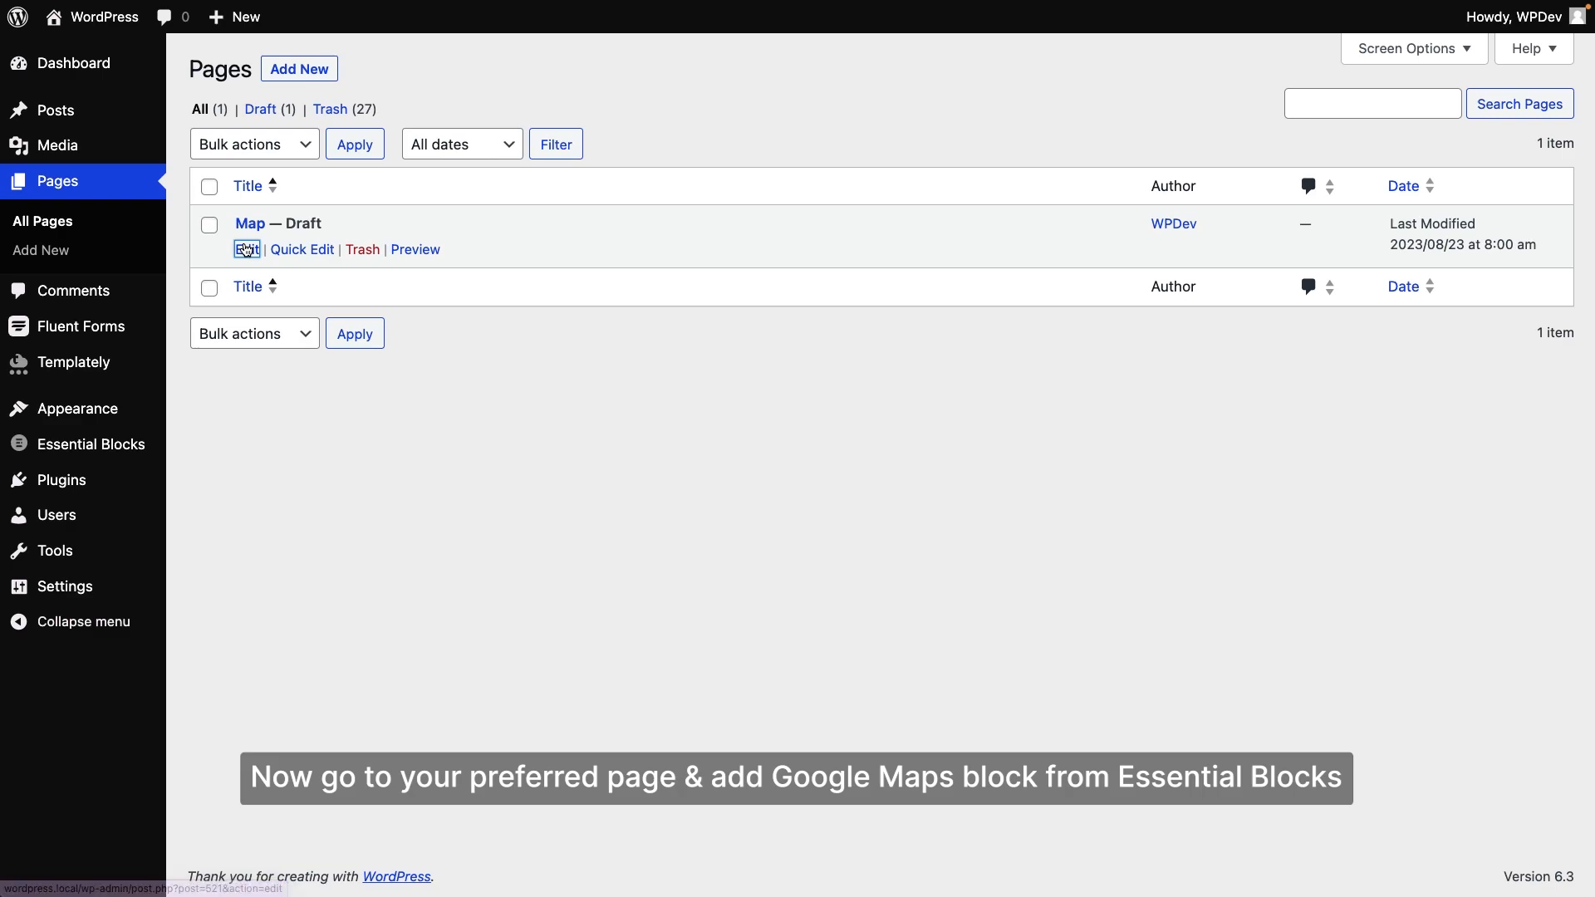
scroll(570, 290, down, 3)
click(936, 326)
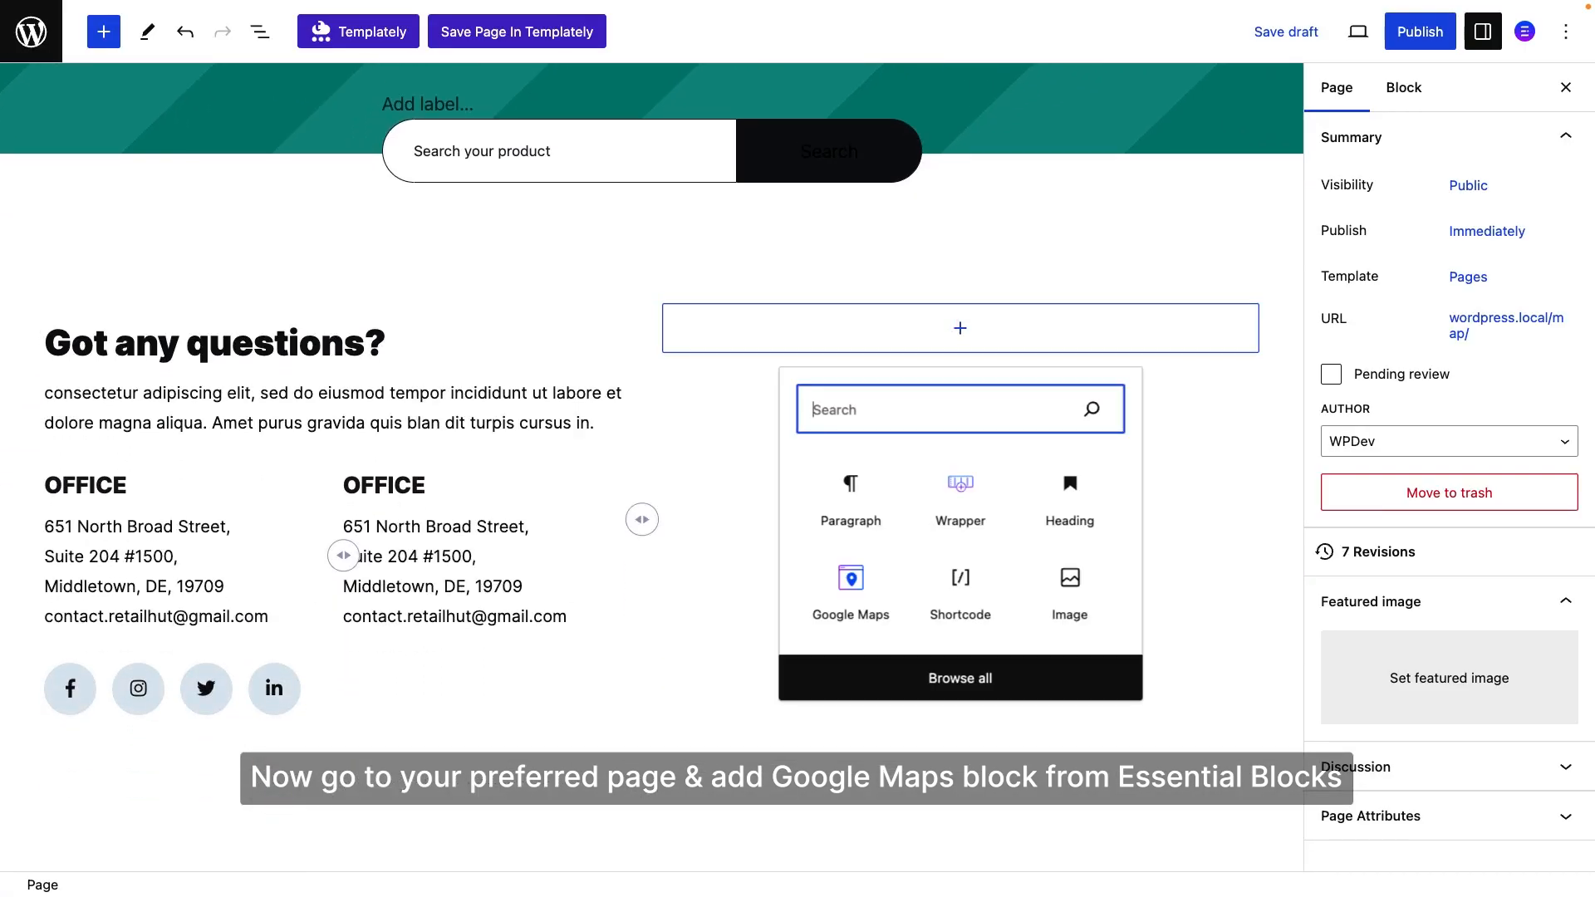
text(Google Maps)
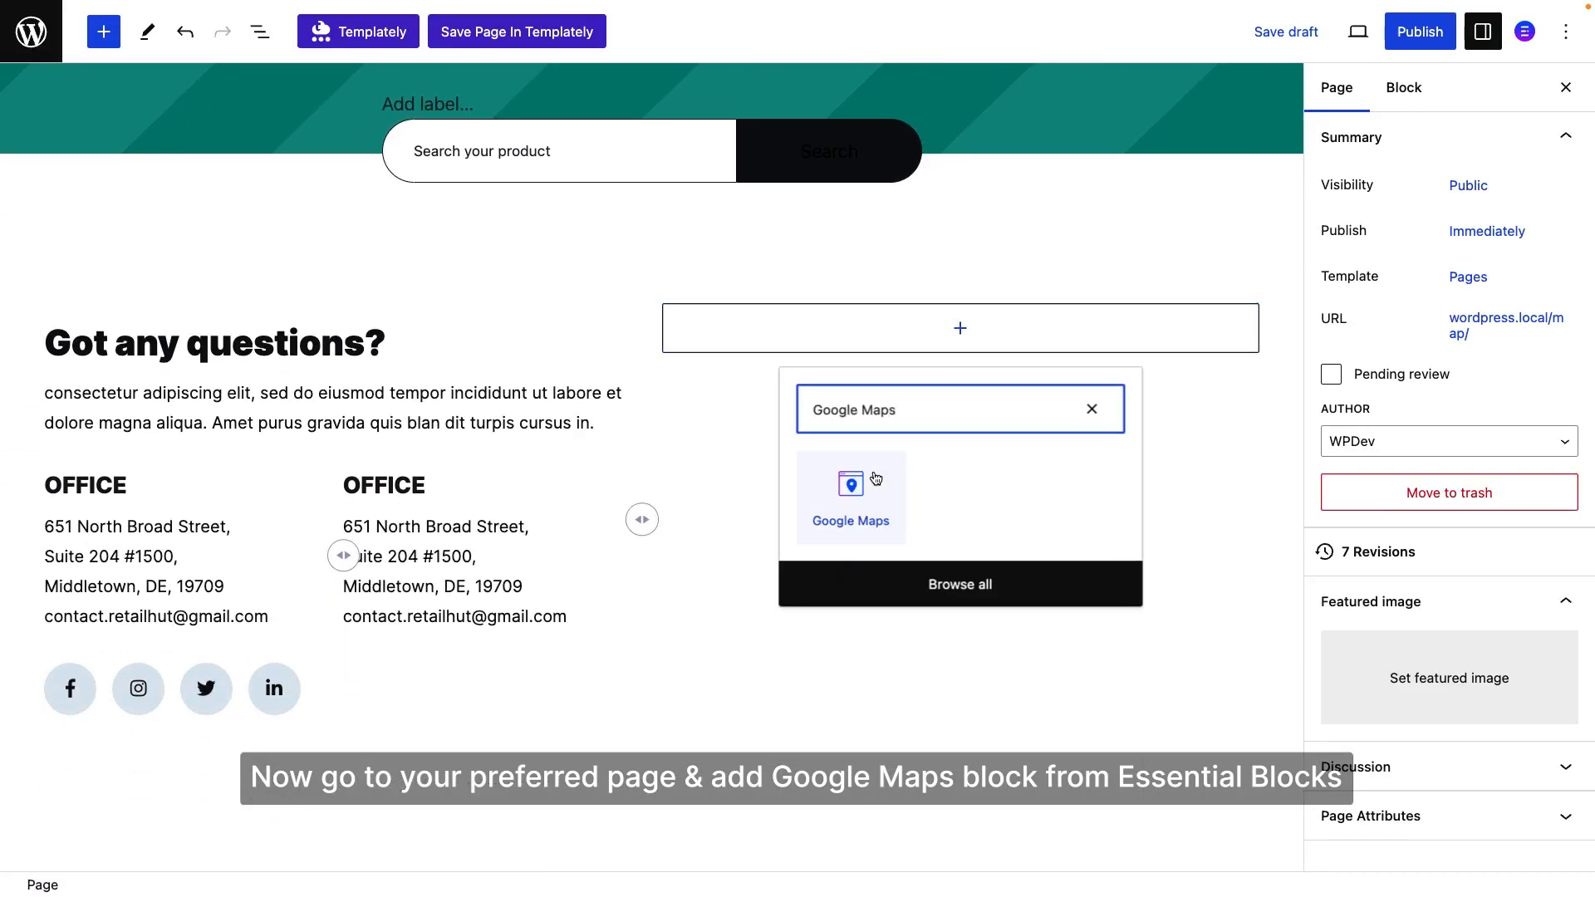
click(851, 494)
click(1426, 392)
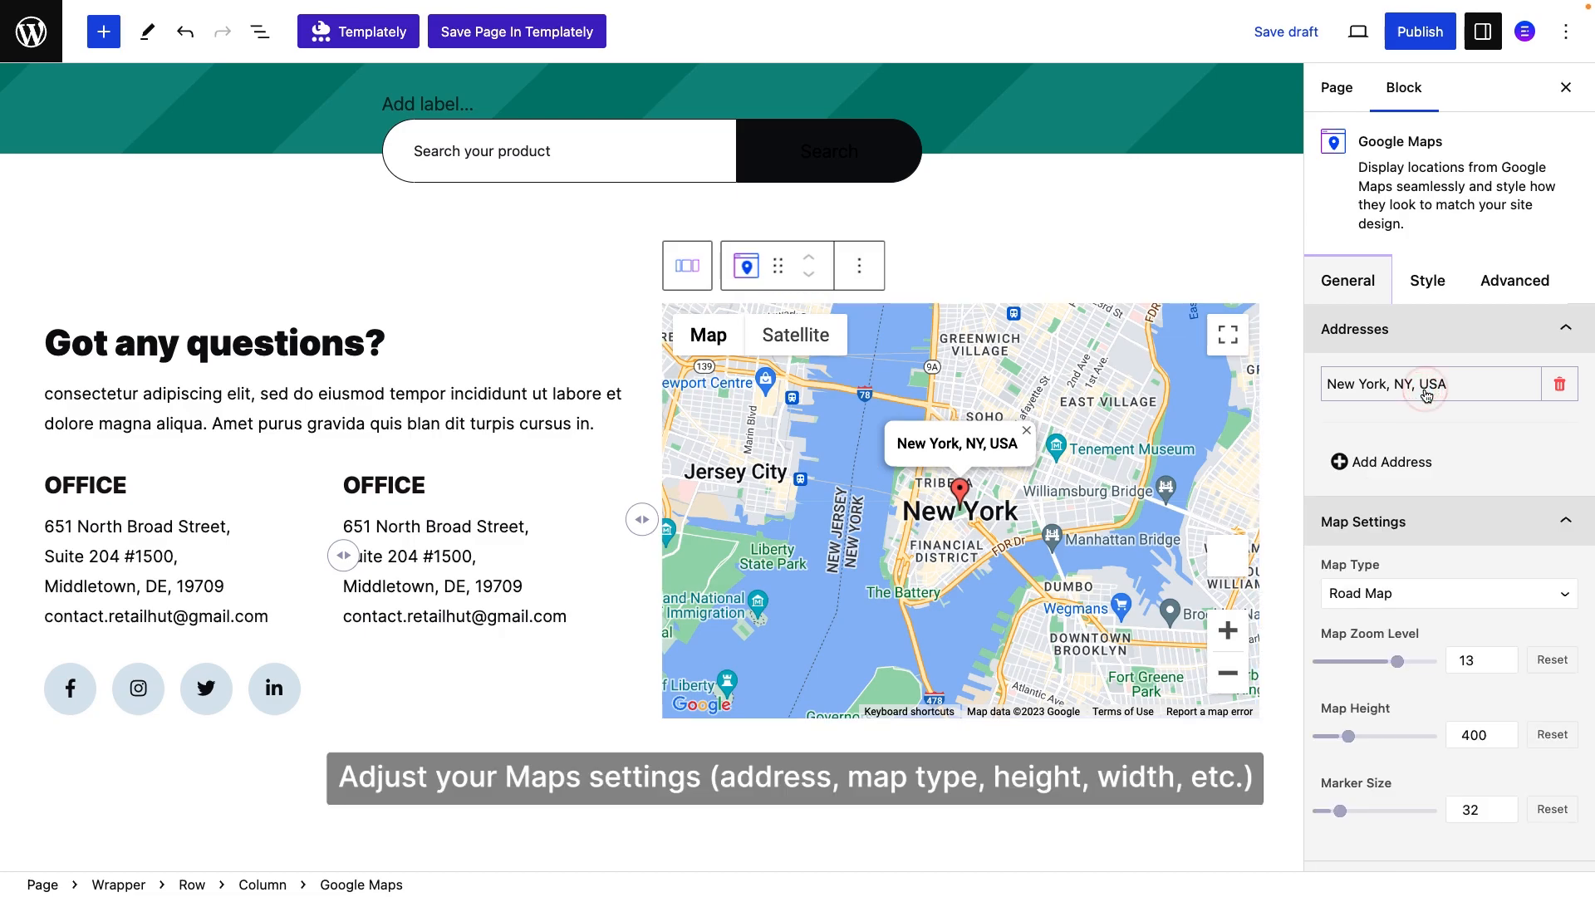
click(1417, 462)
click(1559, 431)
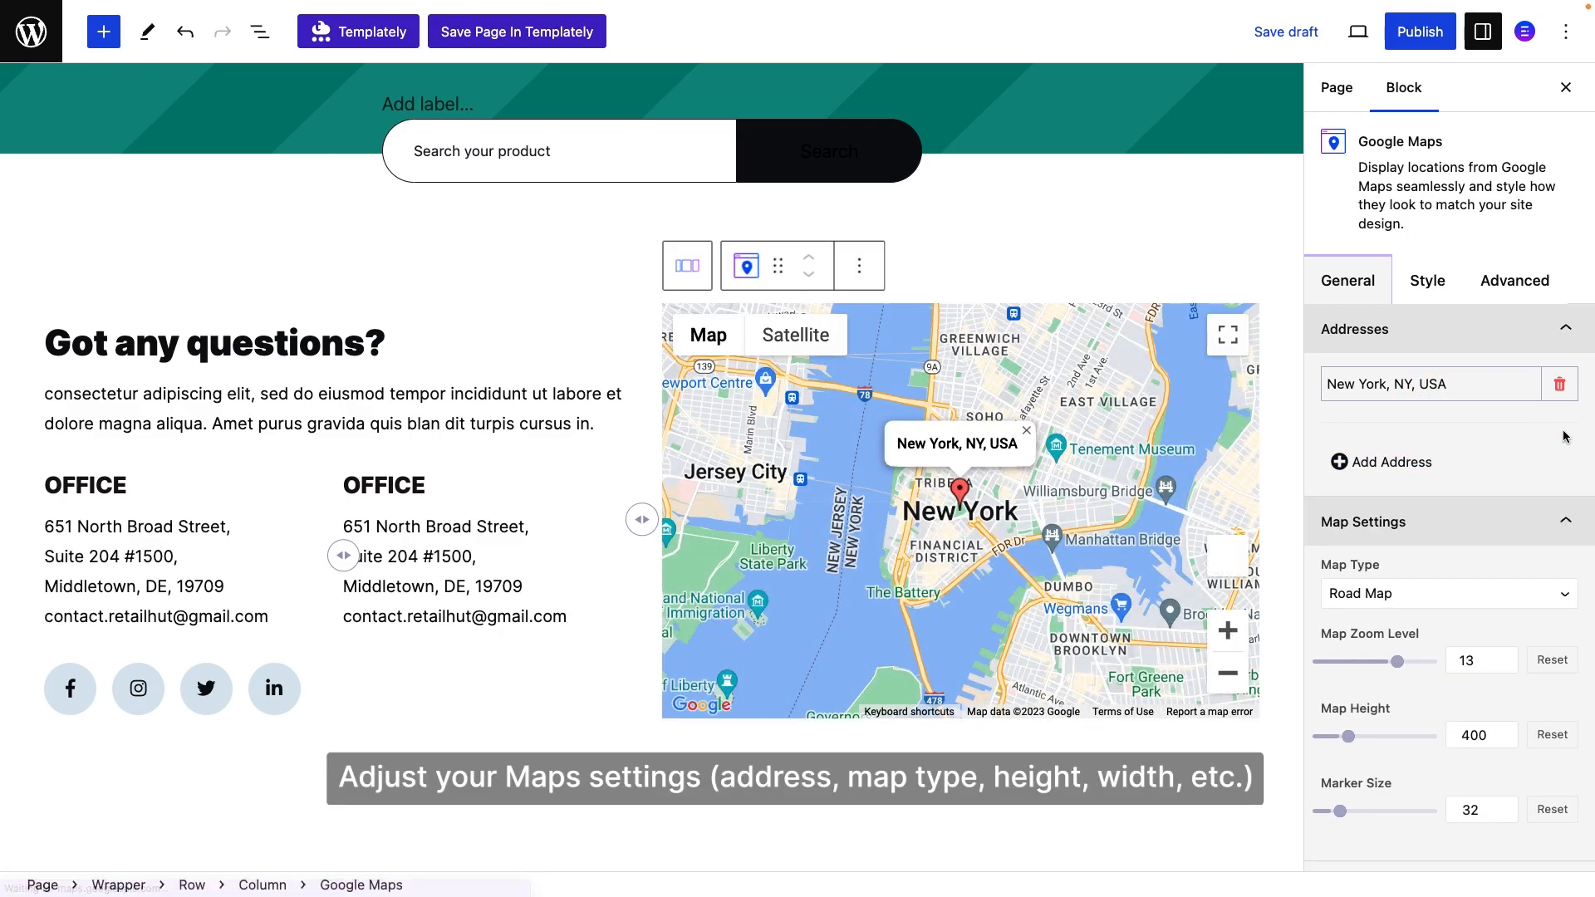
Step: Try the Satellite View map type and zoom in on the New York marker in the map preview
click(1549, 606)
click(1546, 614)
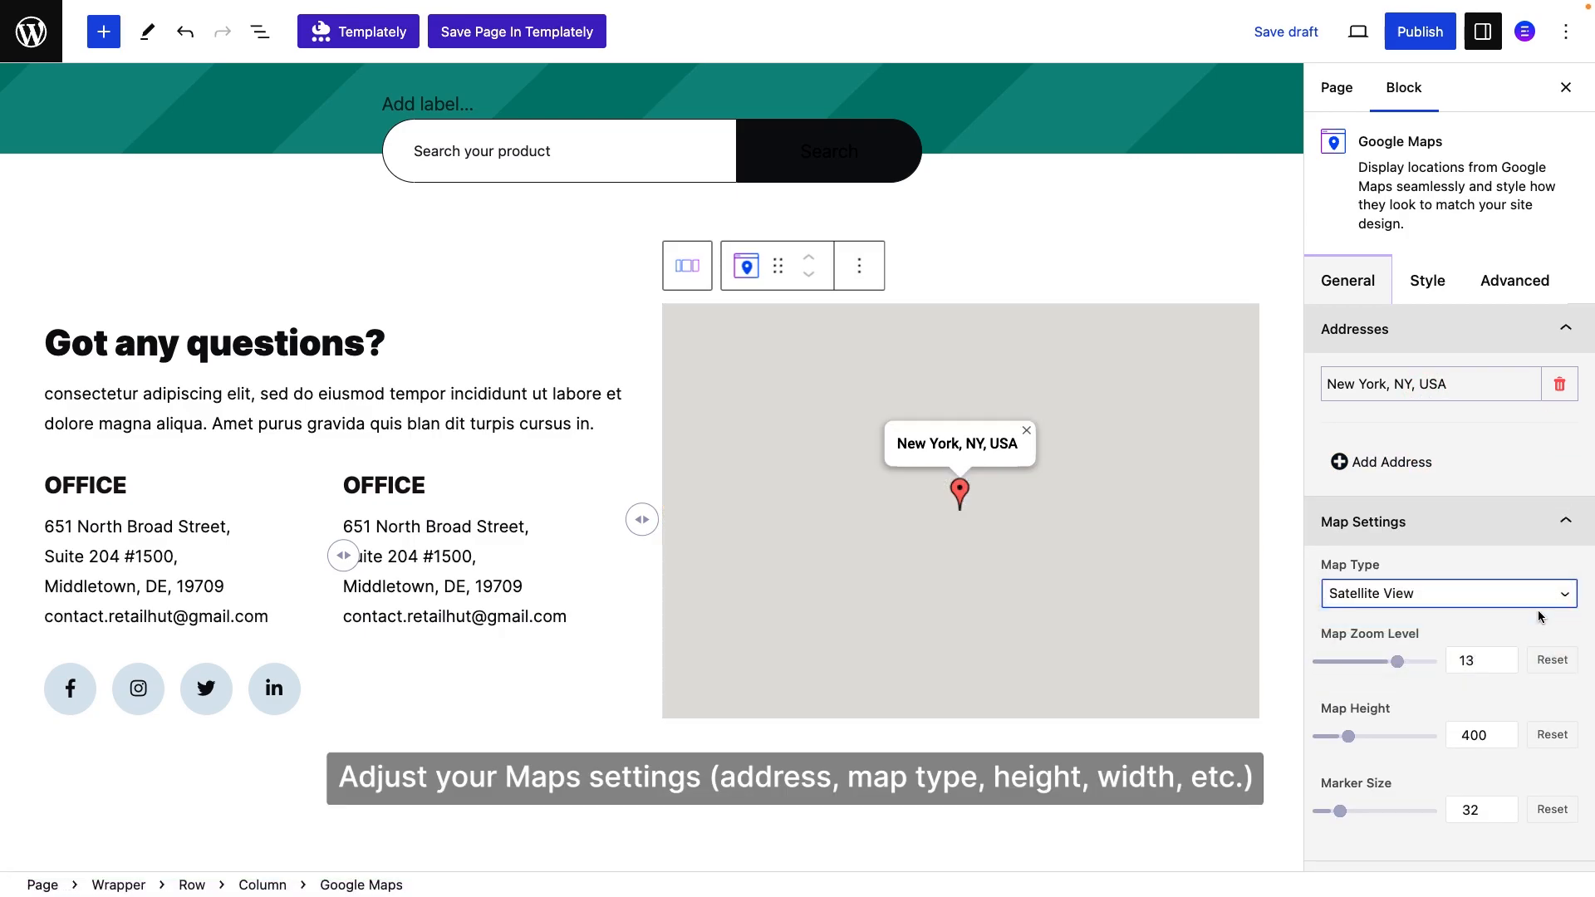
scroll(926, 482, up, 2)
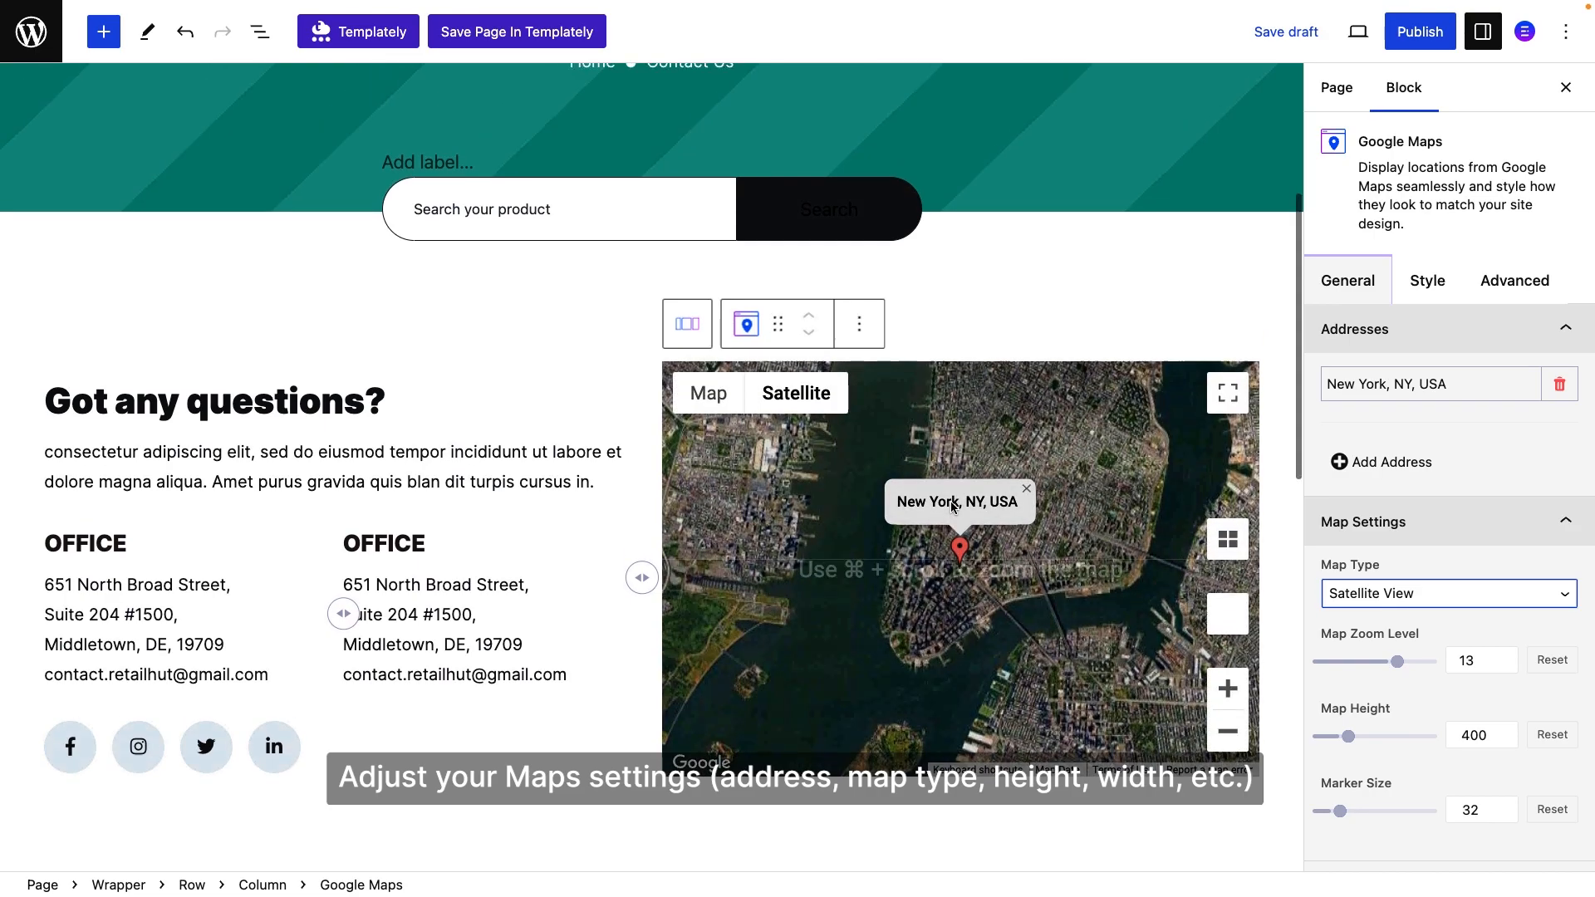
scroll(955, 508, down, 3)
click(1228, 603)
click(1228, 603)
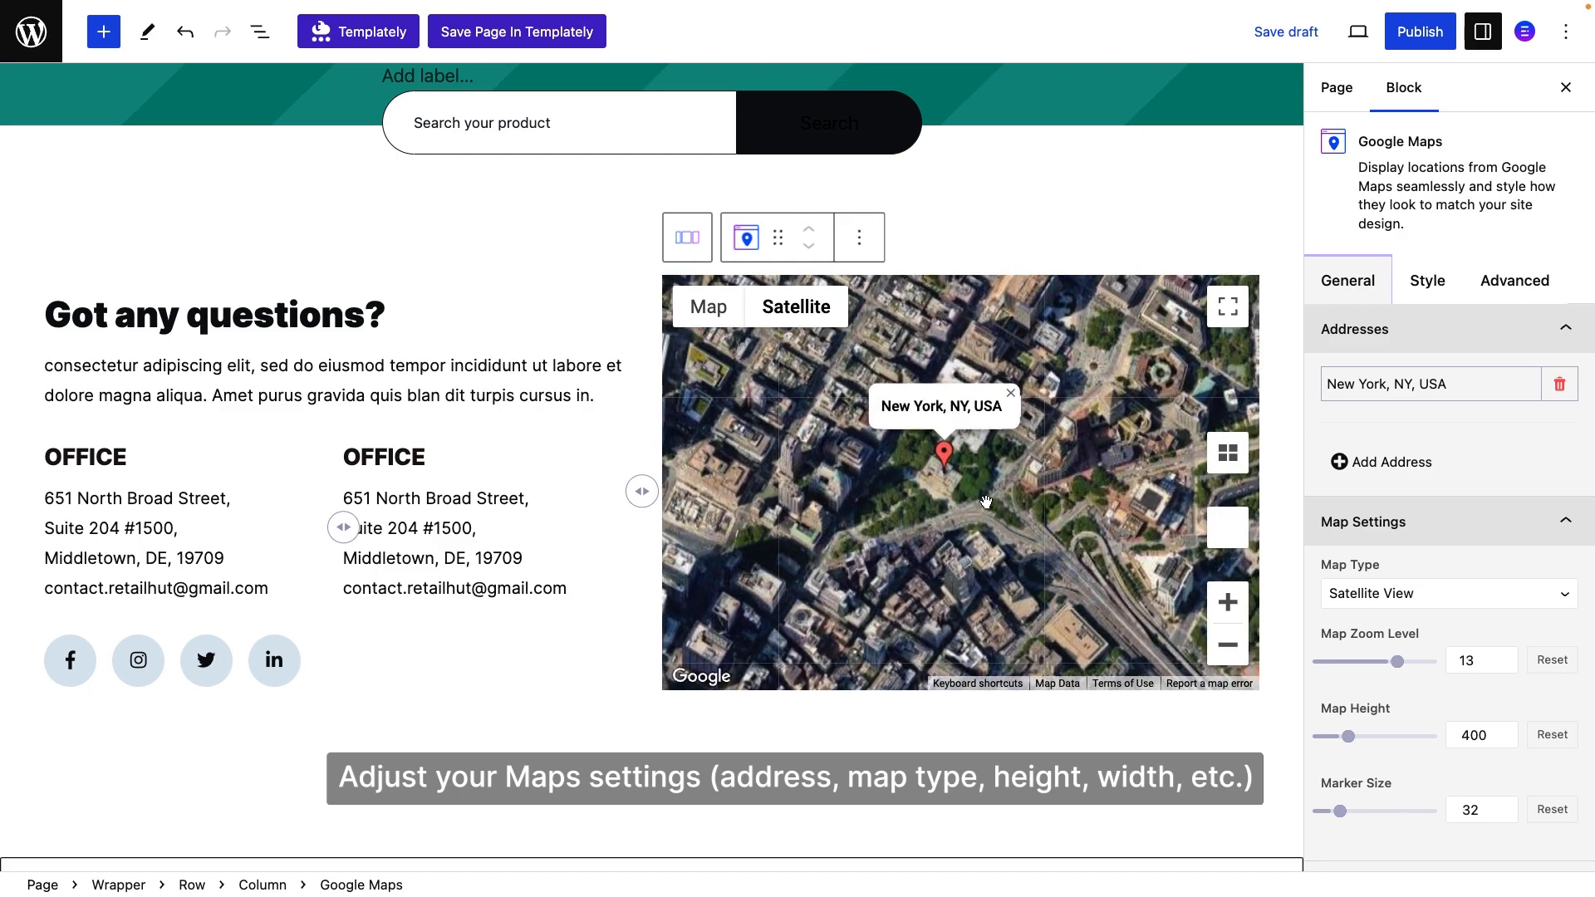
Step: Try the Hybrid map type and return the map to Road Map
click(1471, 593)
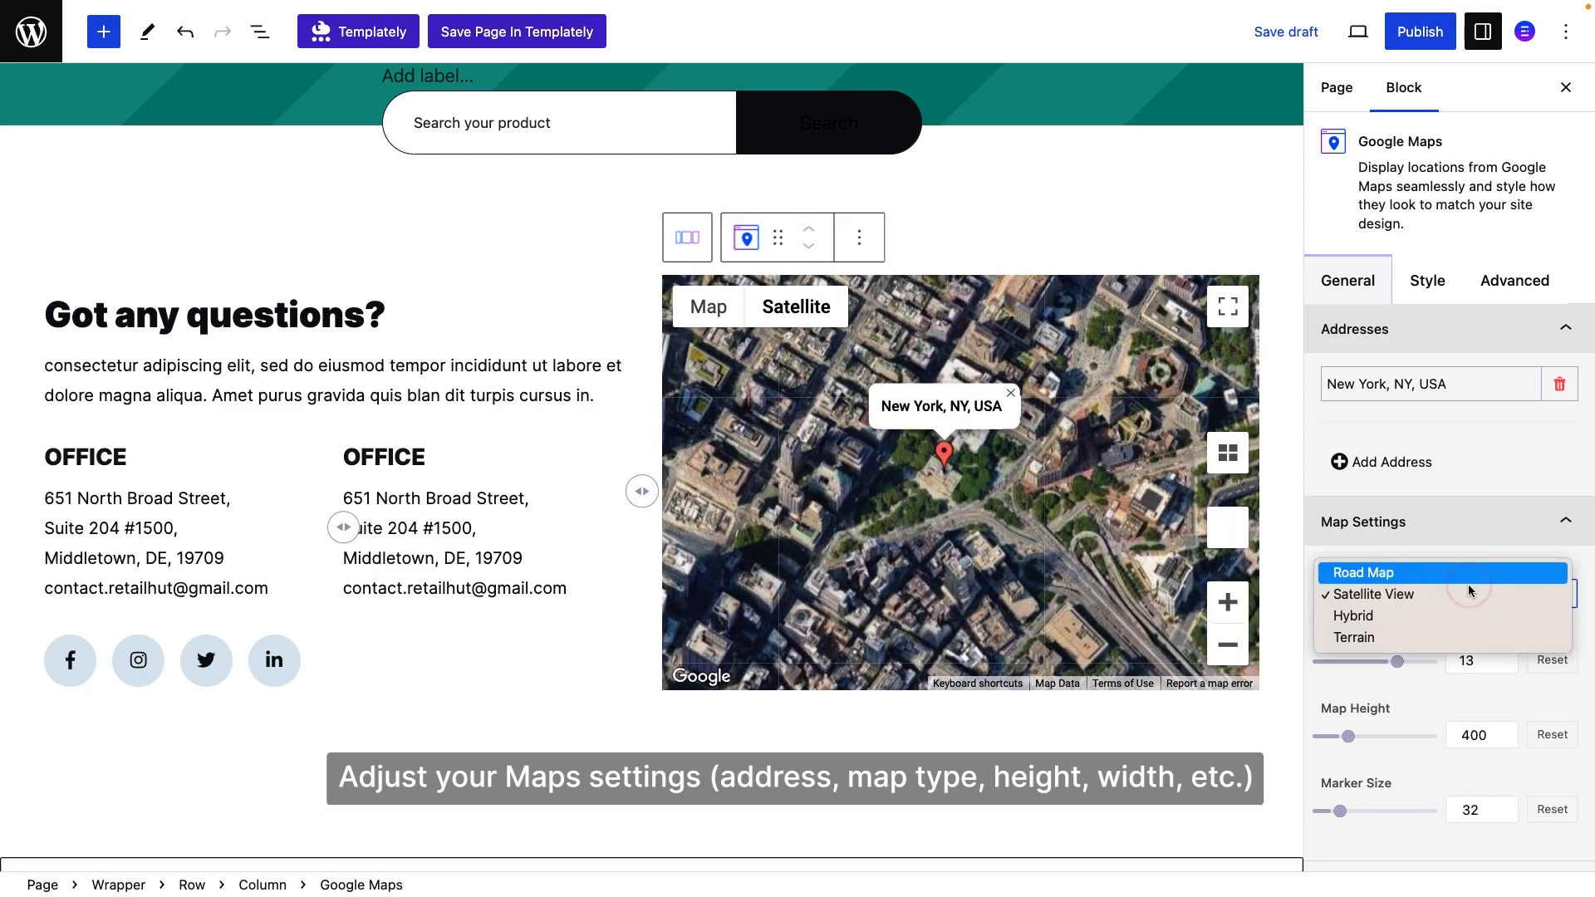
click(1469, 573)
click(1472, 585)
click(1466, 637)
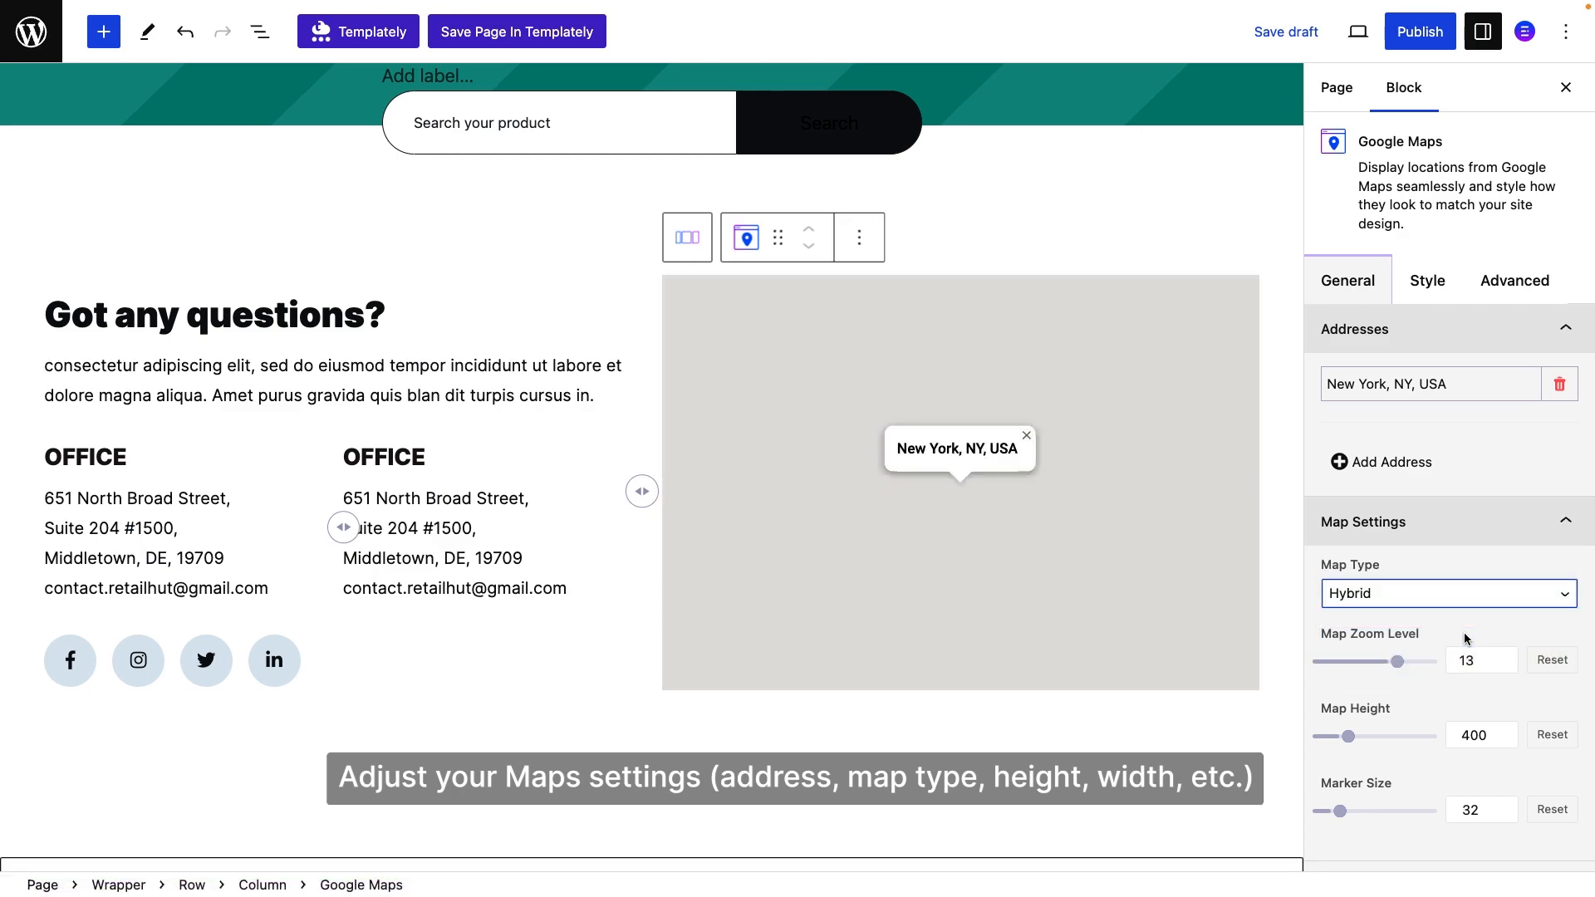
click(1469, 594)
click(1473, 552)
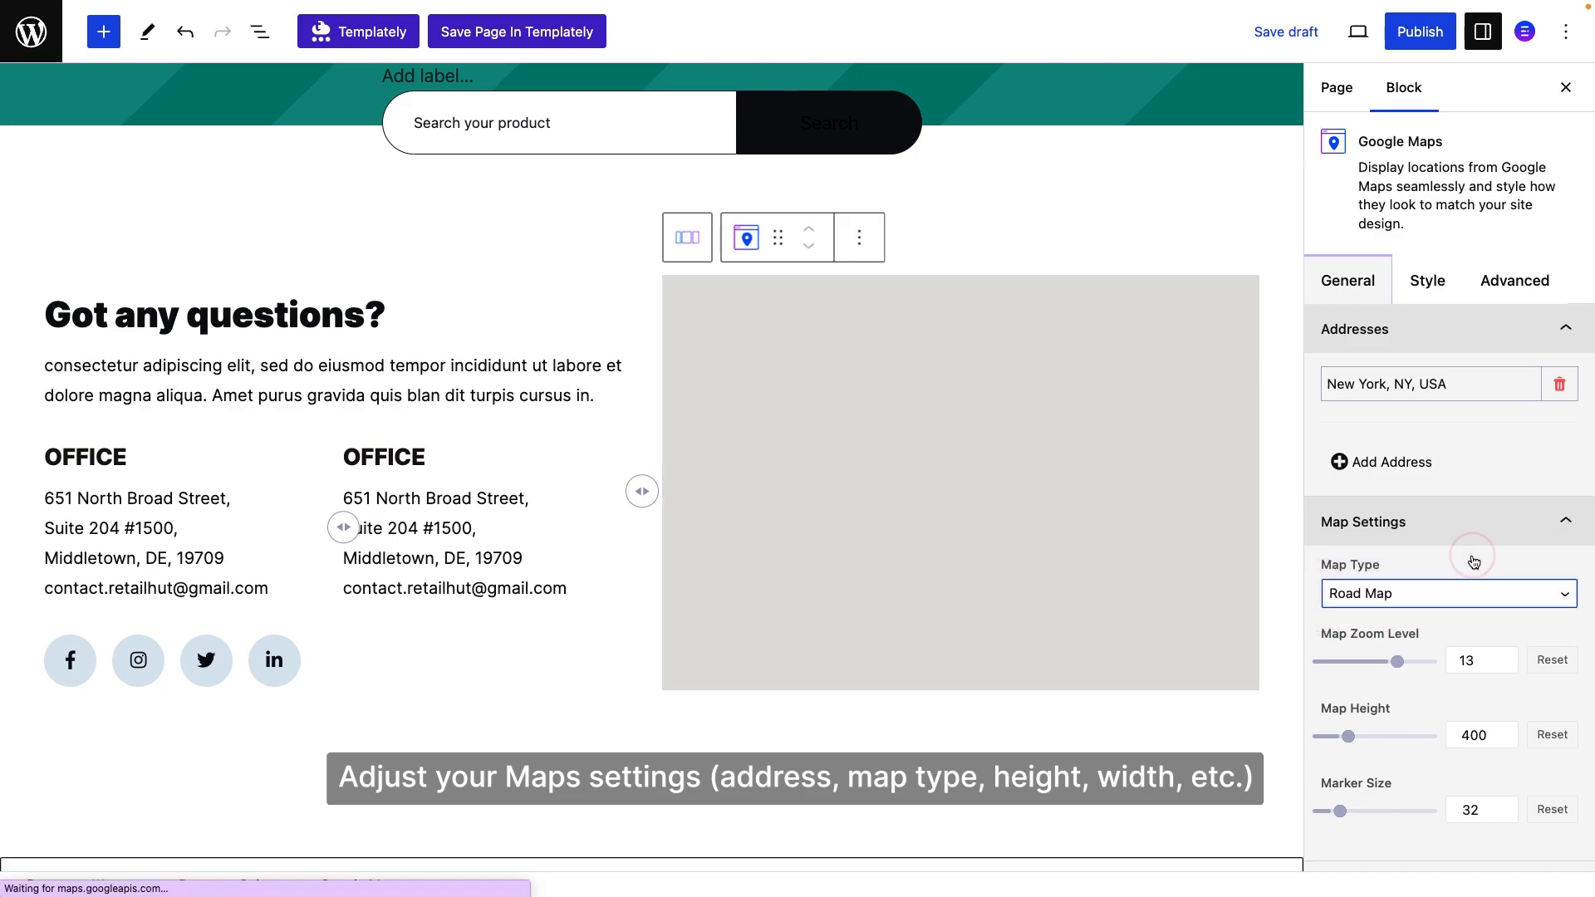
Step: Set the Google Maps block's zoom level to 14 and its map height to 425
drag(1397, 663, 1404, 663)
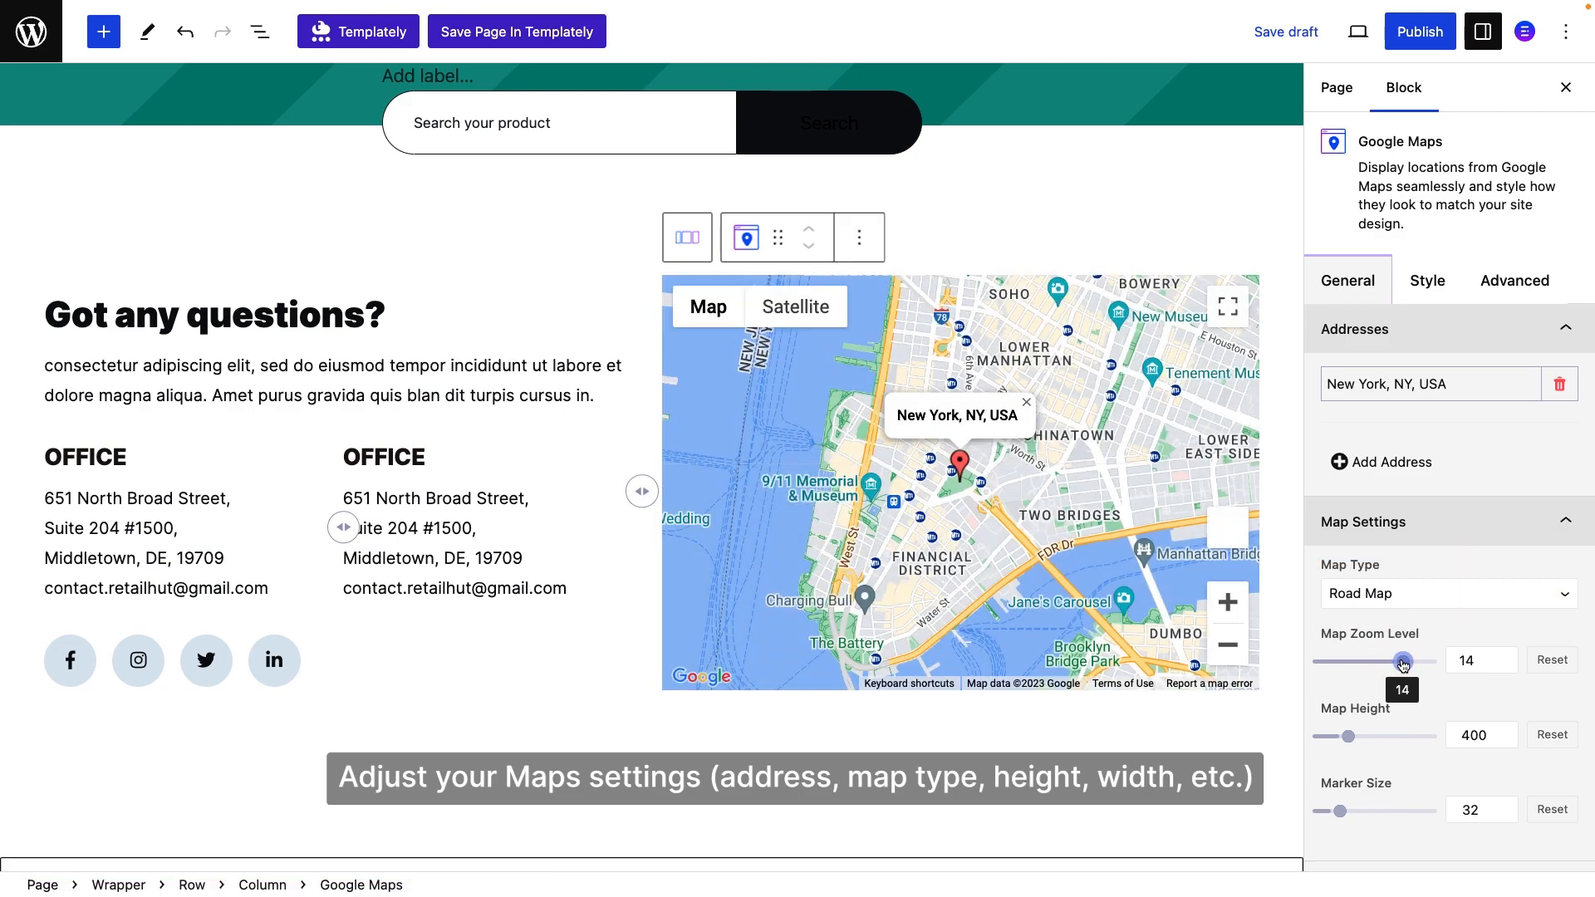
scroll(1403, 664, down, 3)
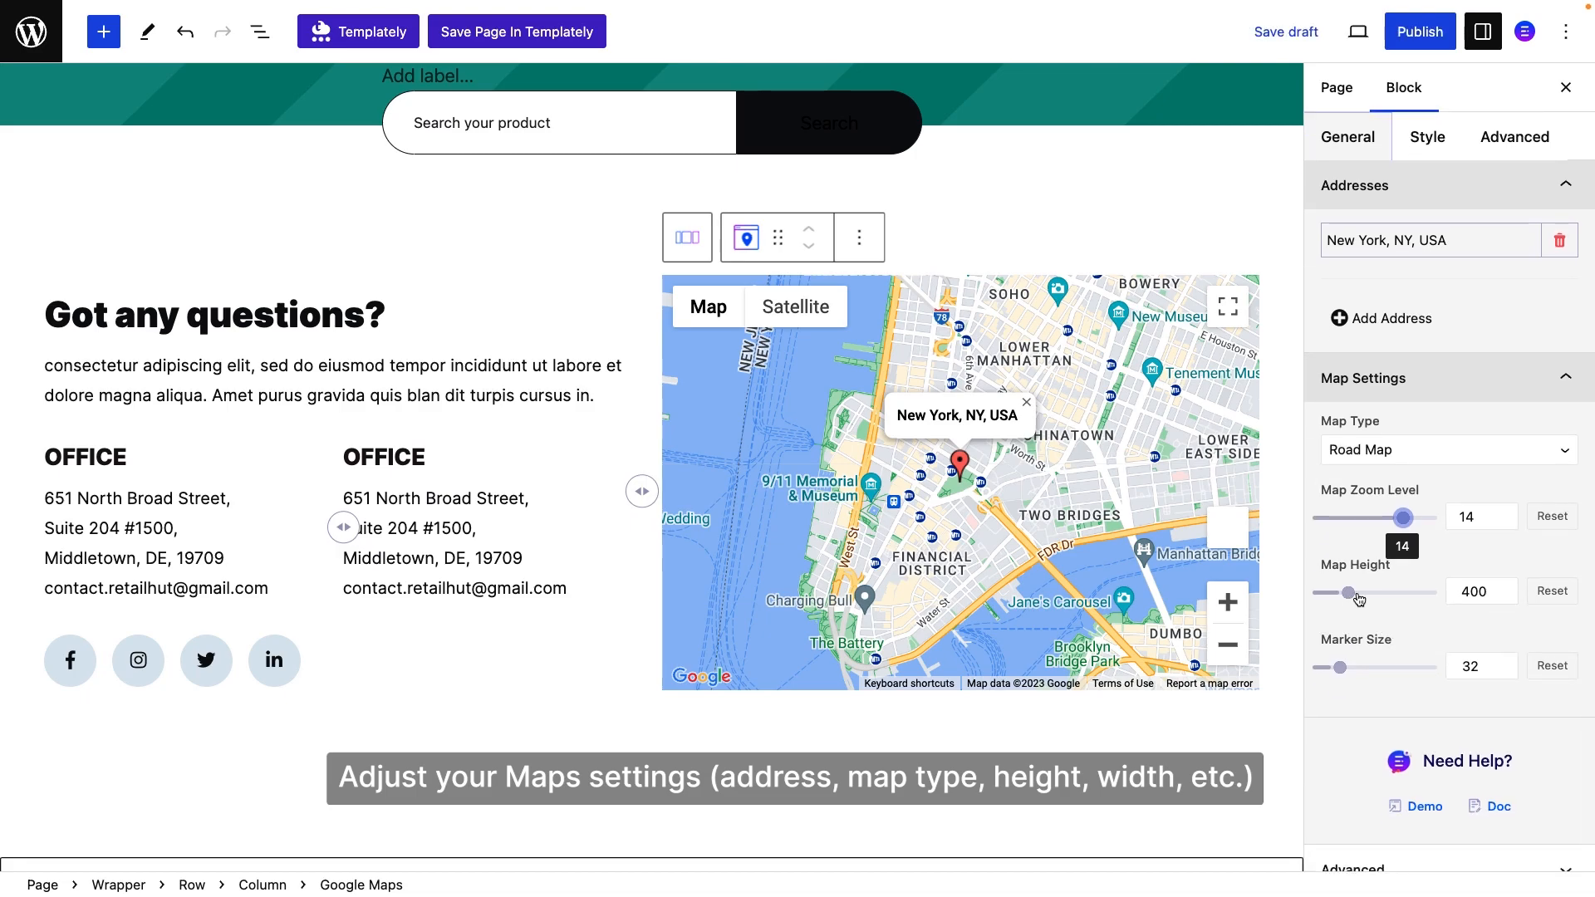
click(1500, 588)
click(1499, 587)
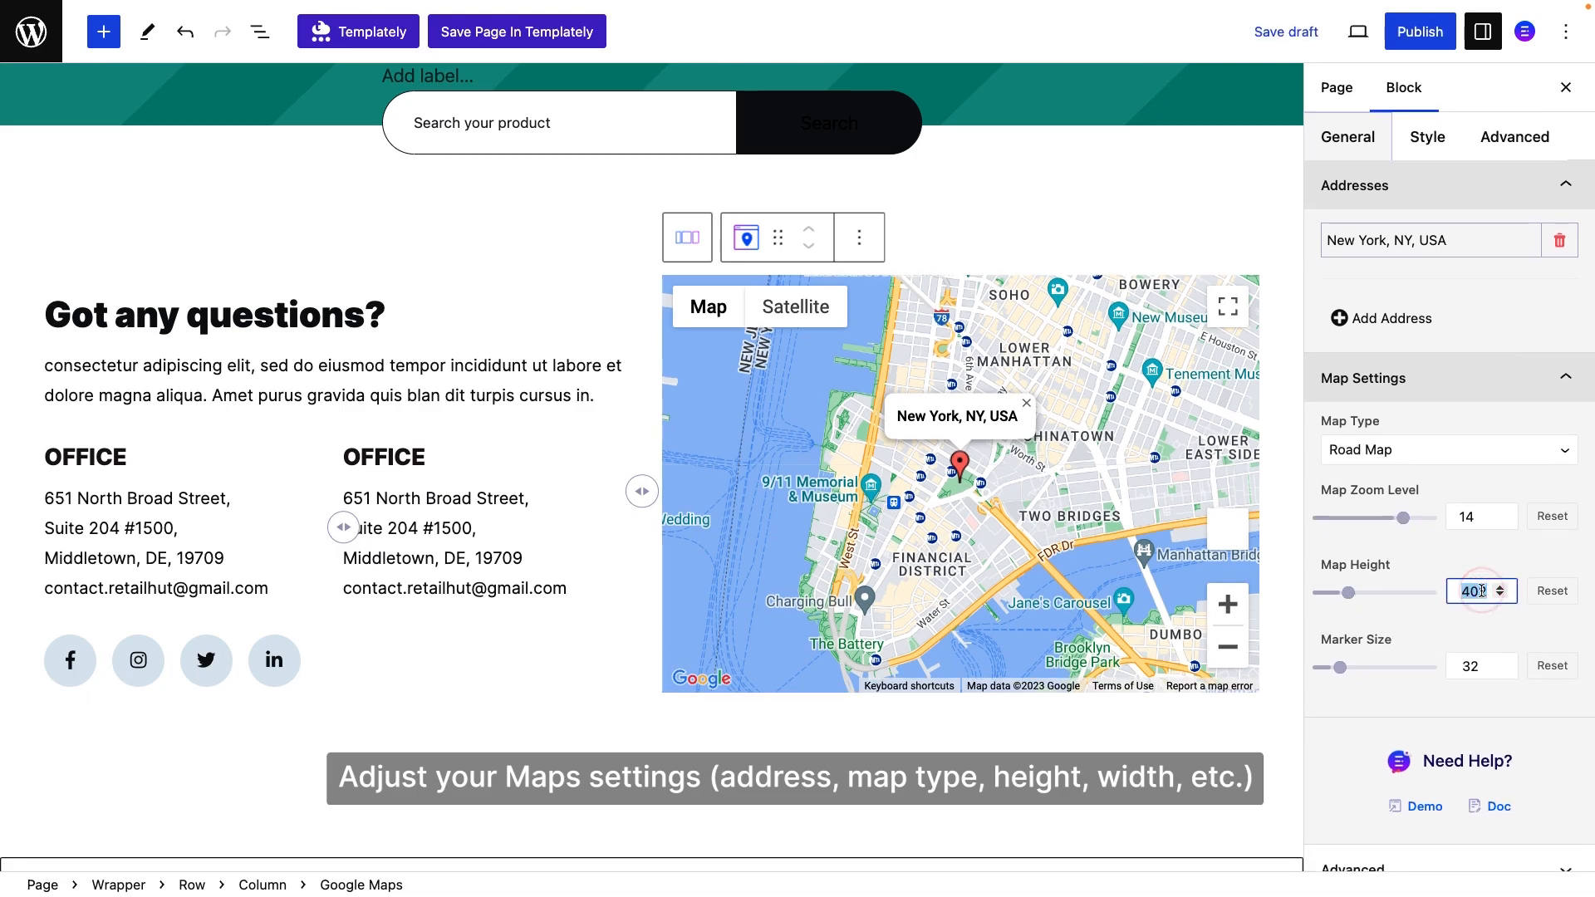
text(425)
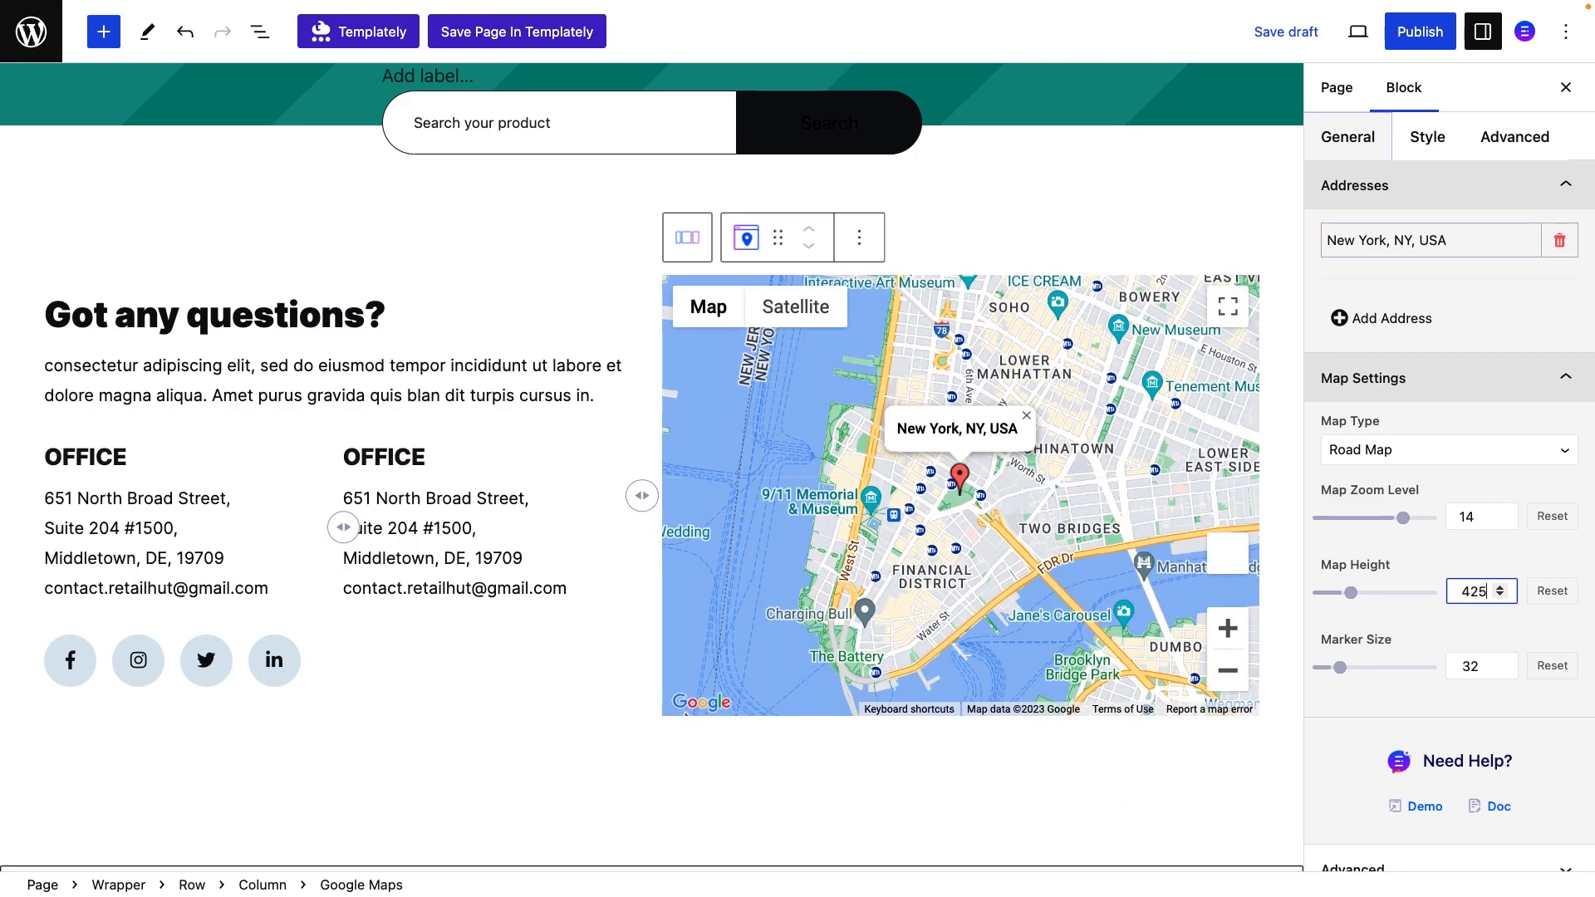
scroll(1419, 615, down, 1)
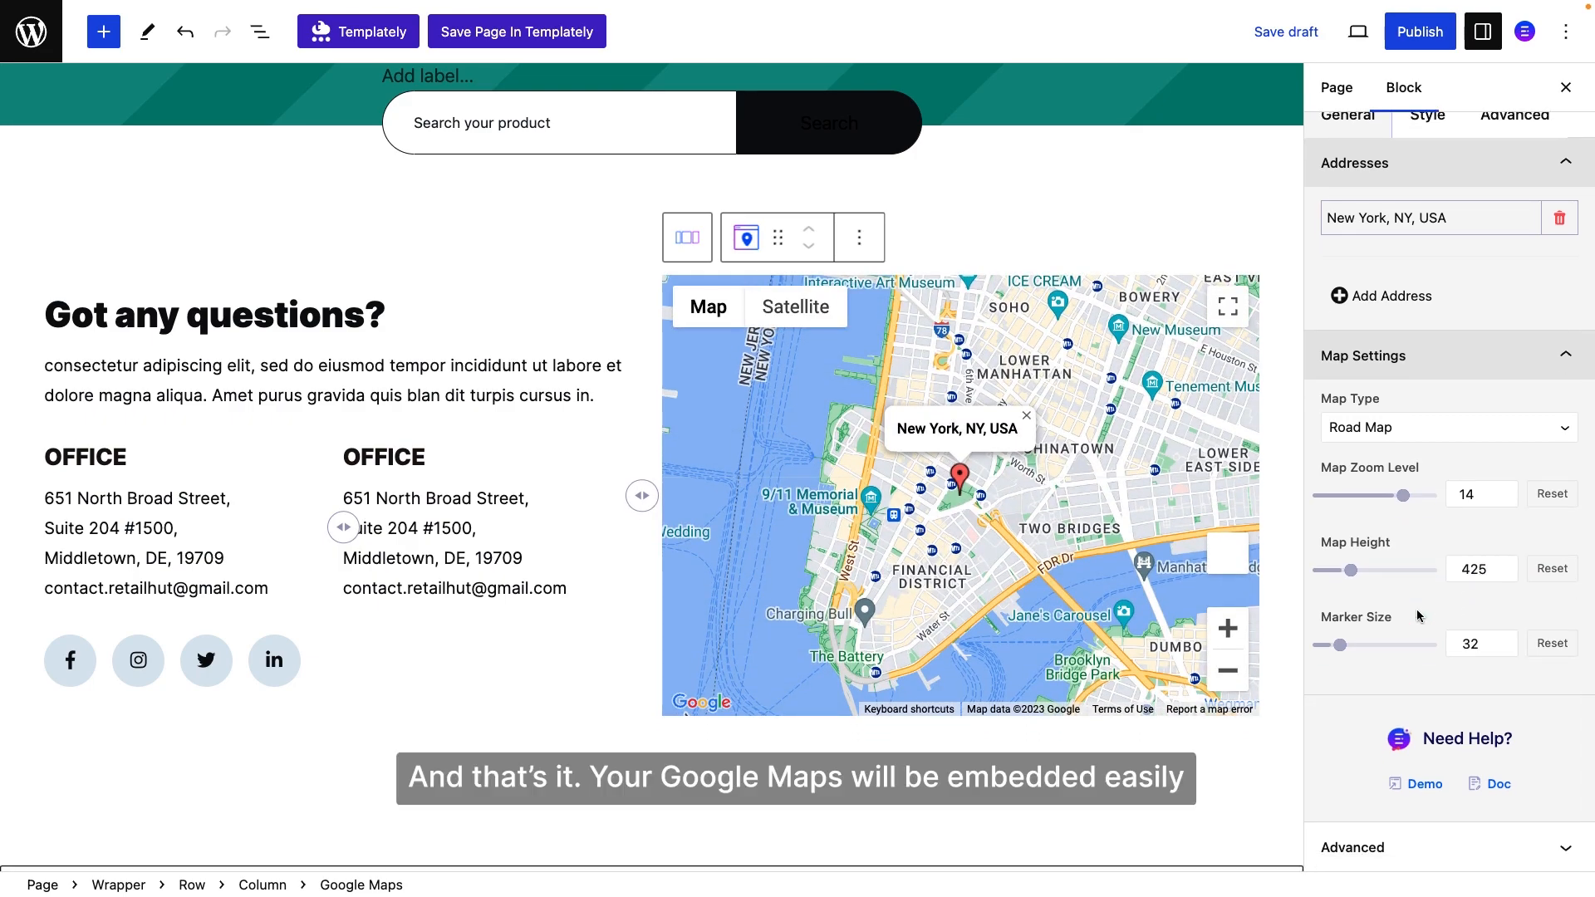
scroll(1419, 614, up, 4)
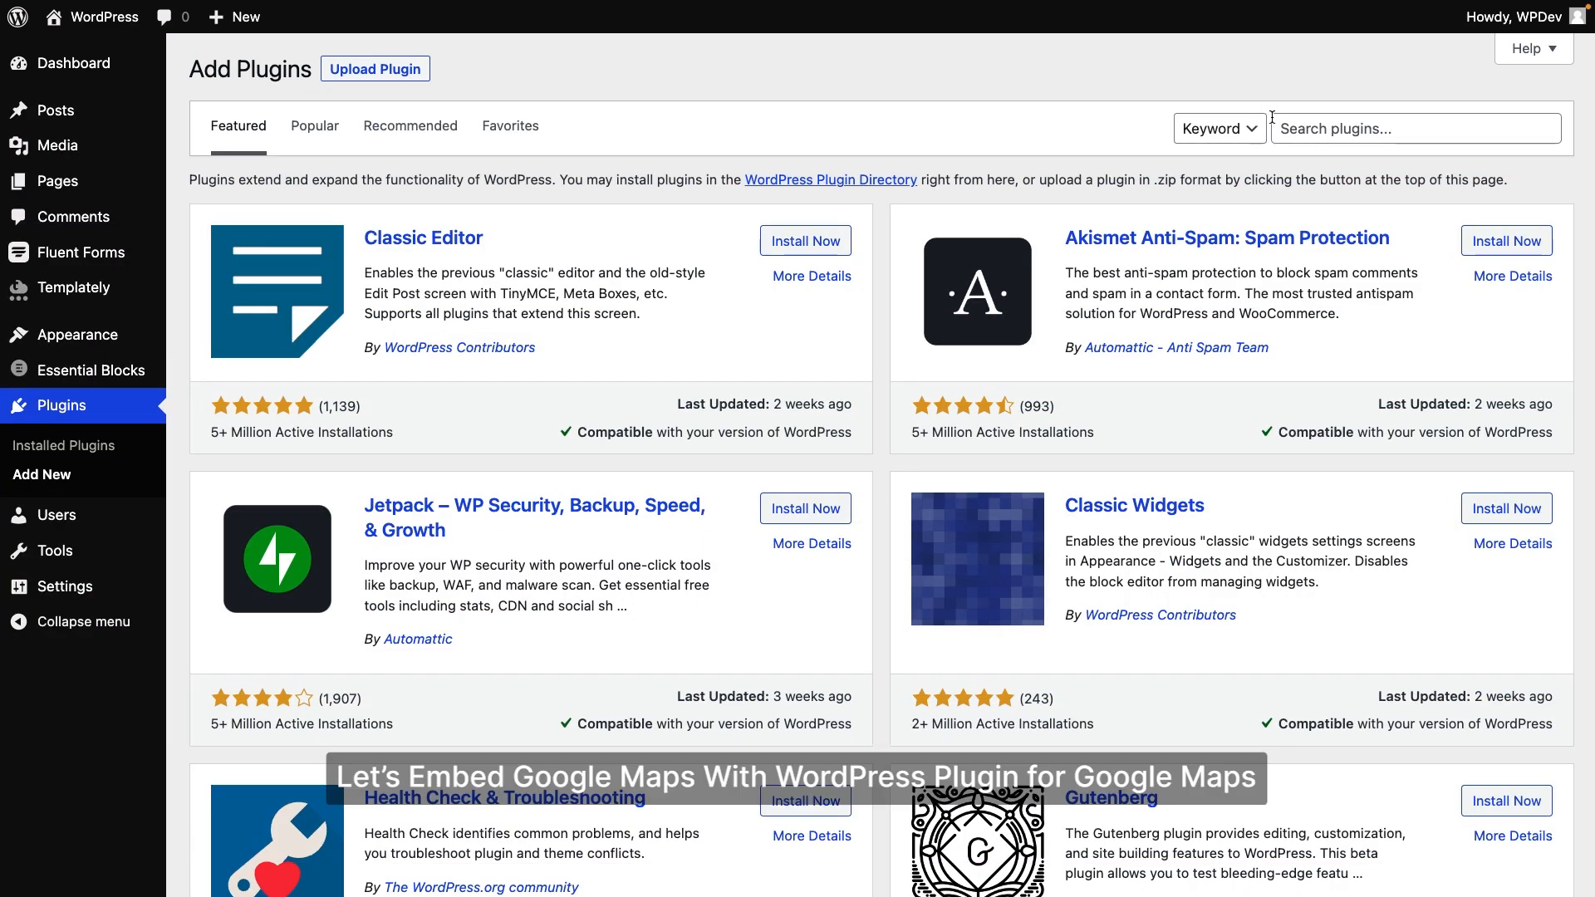
Step: Search the plugin directory for "WP Google Map", then install and activate WordPress Plugin for Google Maps – WP MAPS
click(1289, 133)
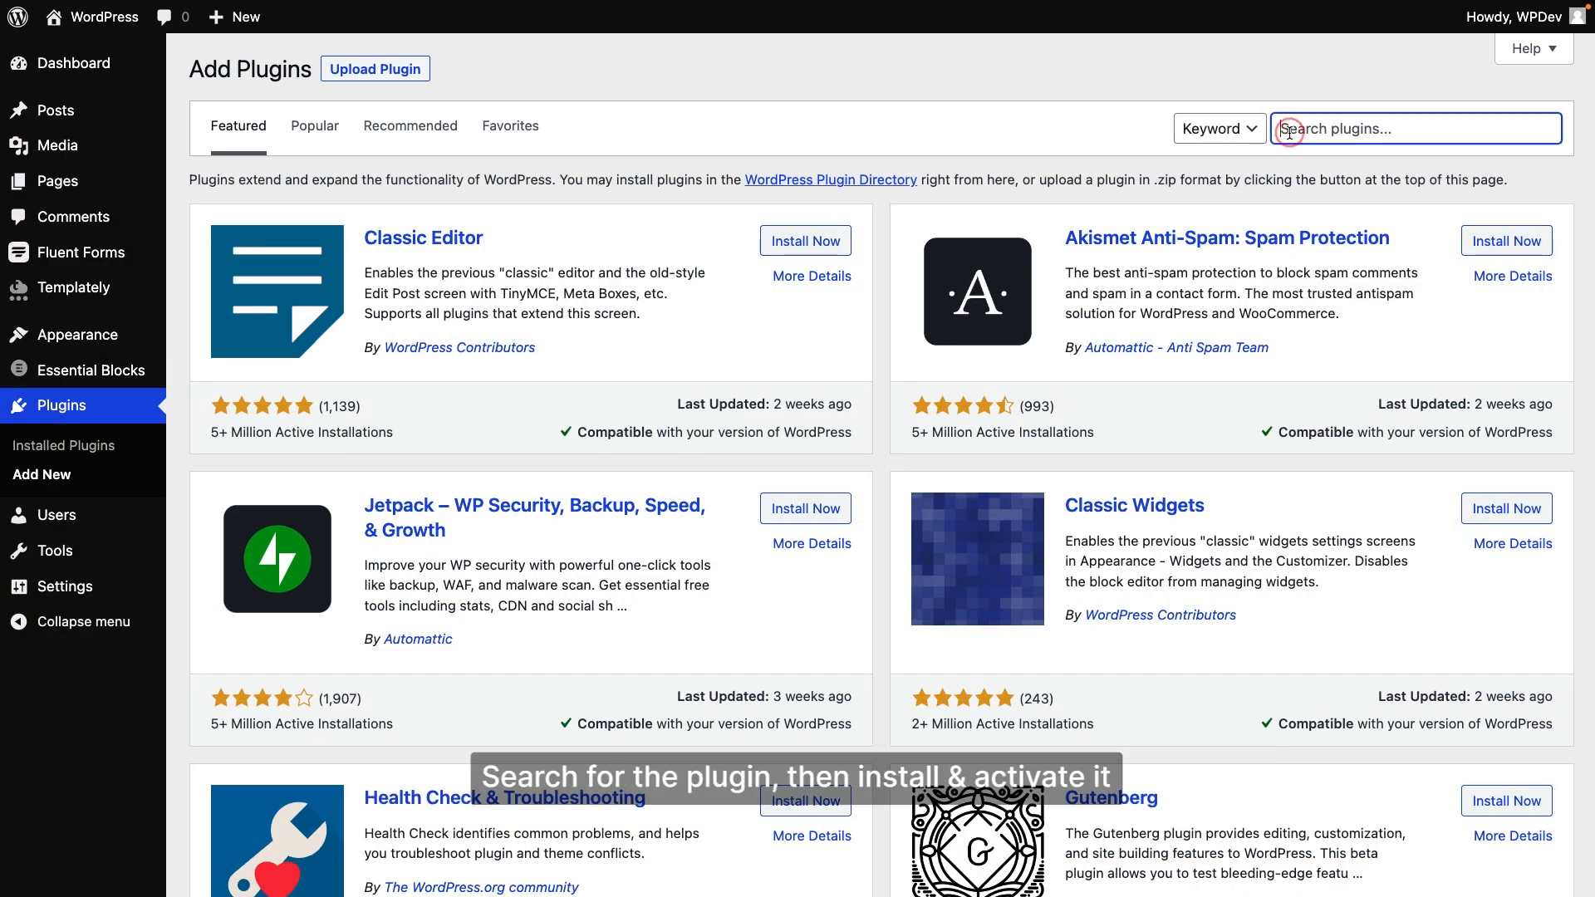
text(WP Google Map)
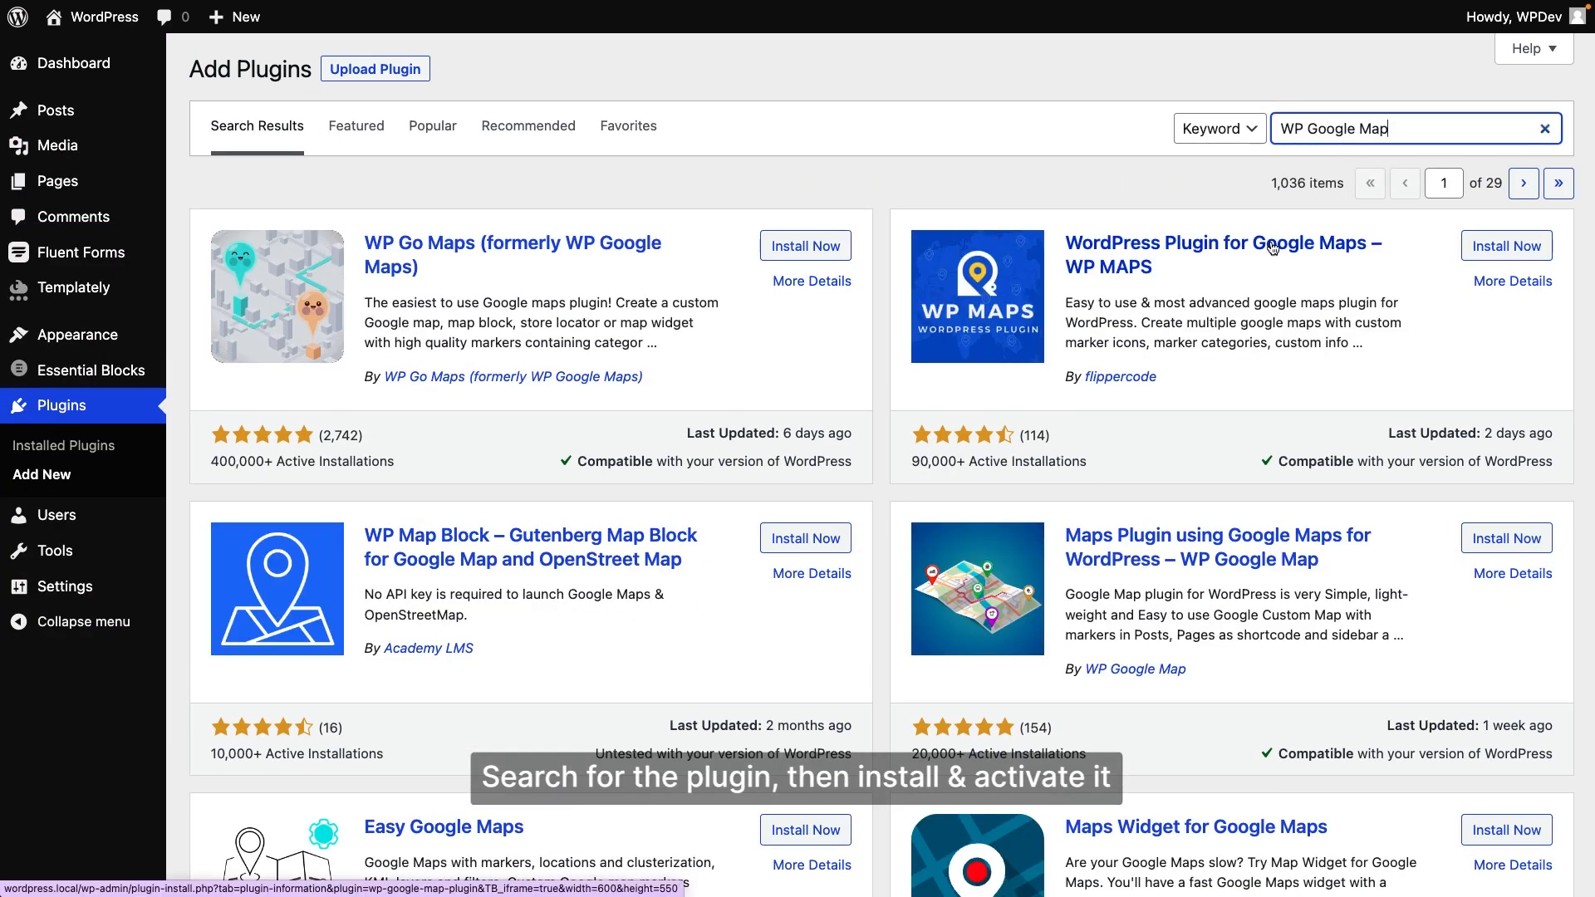
click(1527, 246)
click(1527, 247)
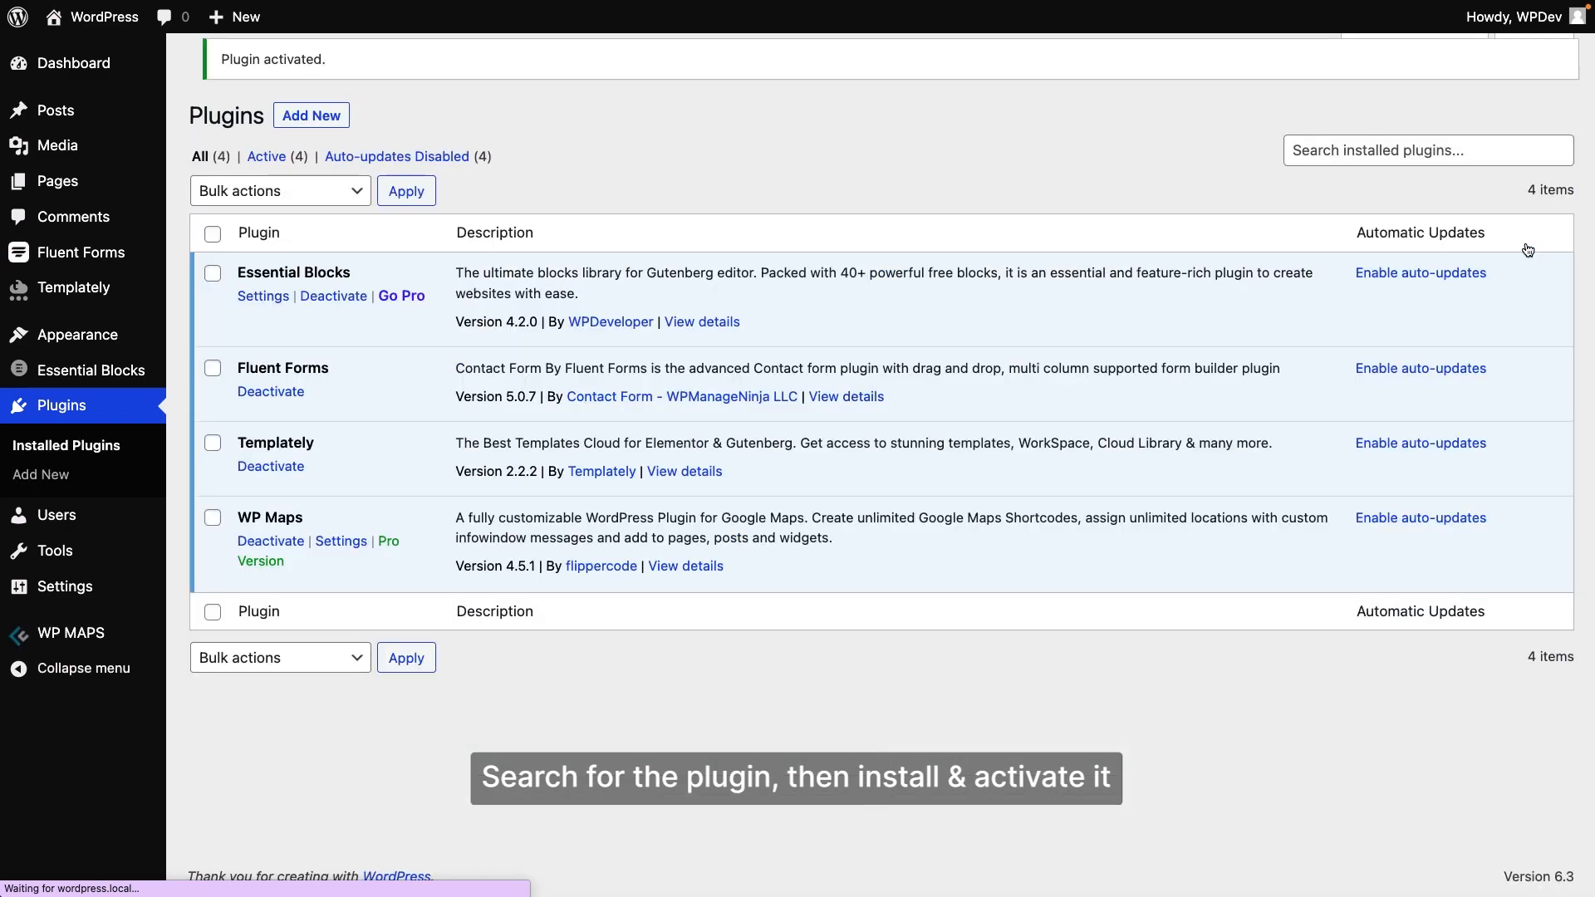
Step: Go from the WP MAPS How to Use guide to the plugin settings, enter the Google Maps API key and save
mouse_move(83, 633)
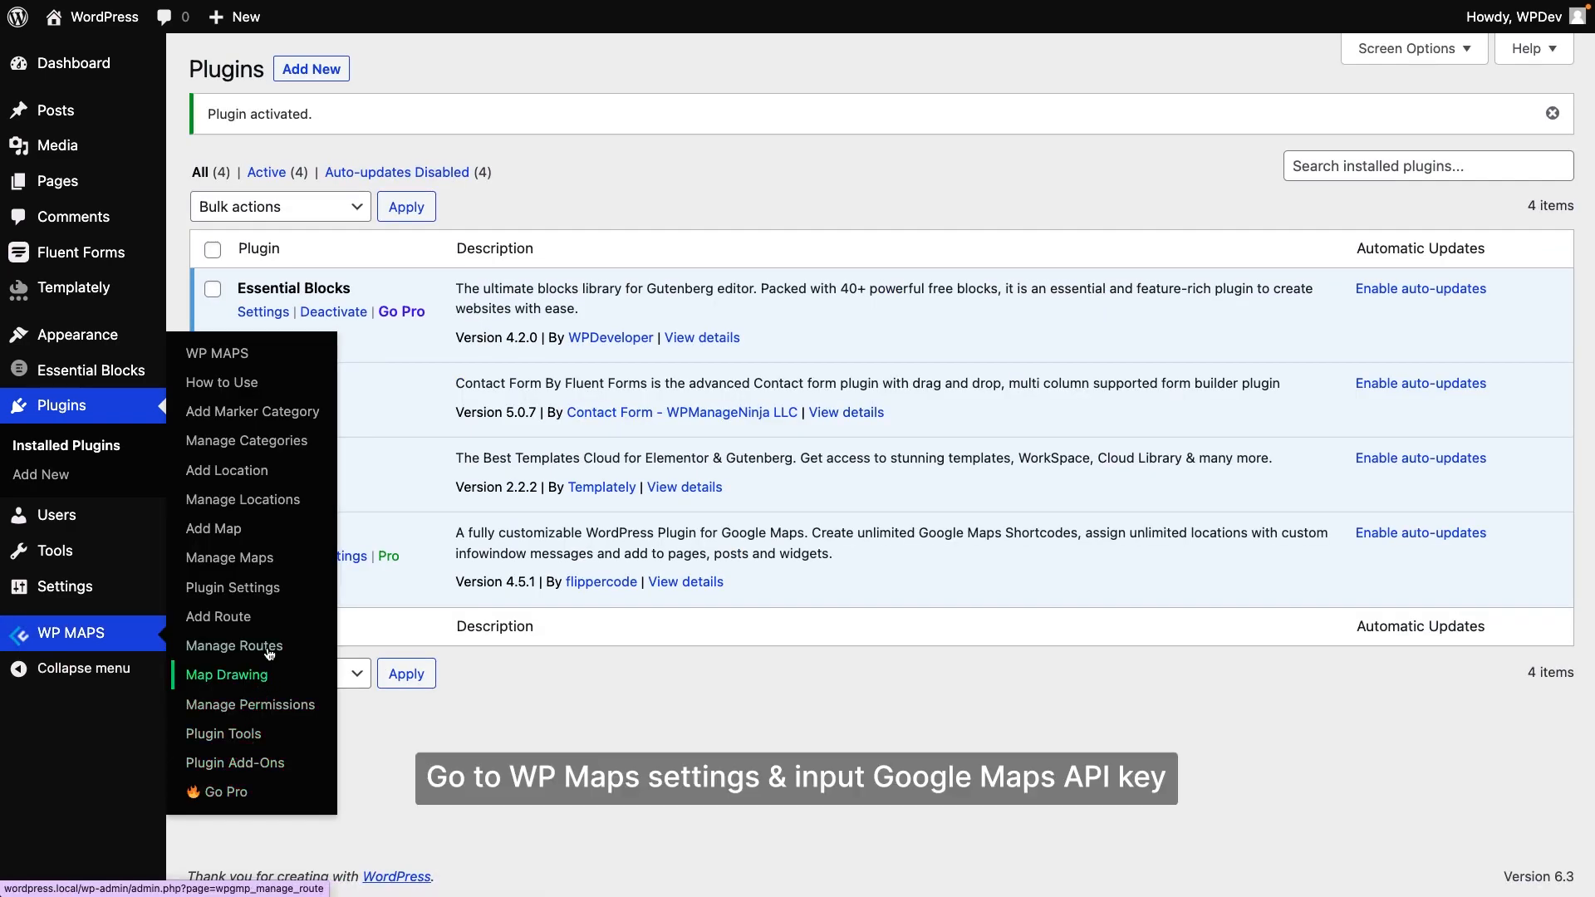
click(276, 383)
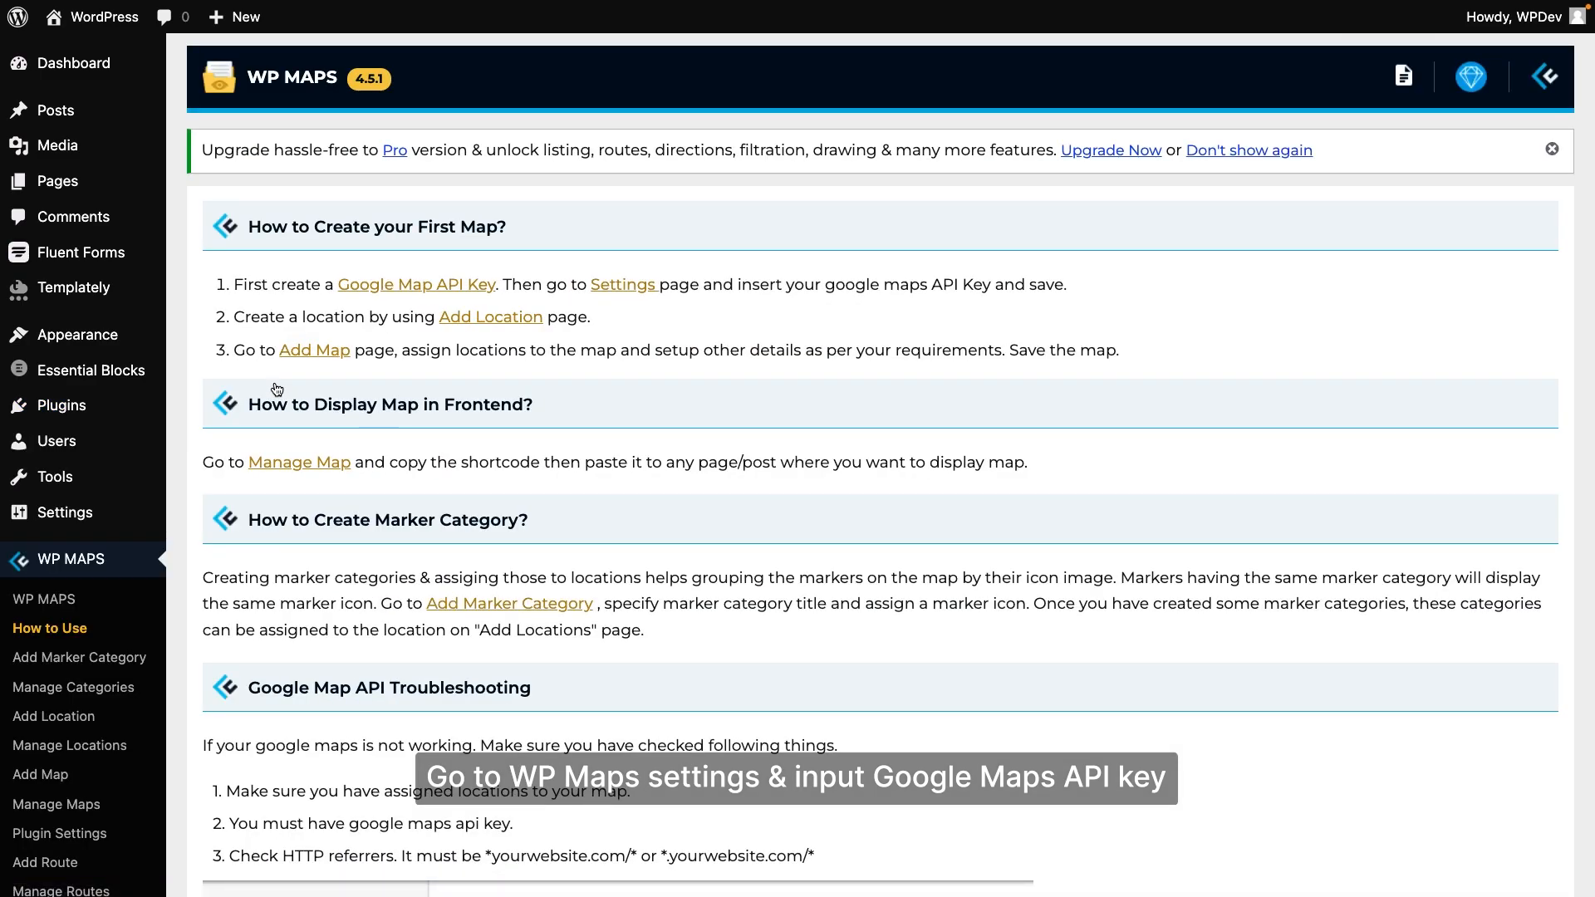
drag(214, 282, 1068, 466)
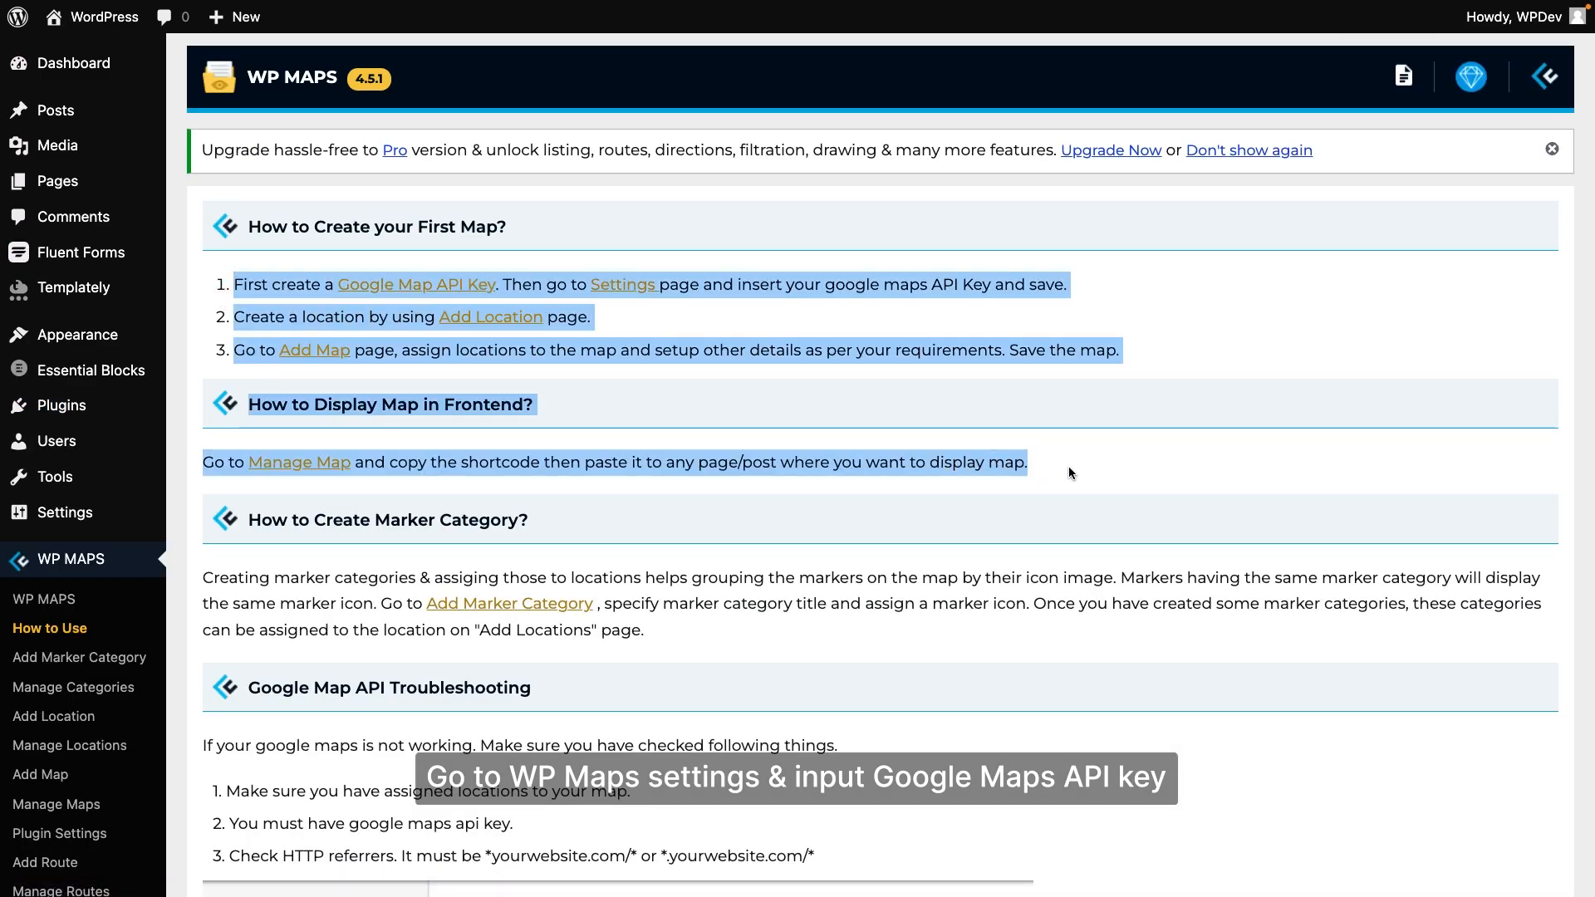
click(1068, 466)
click(623, 291)
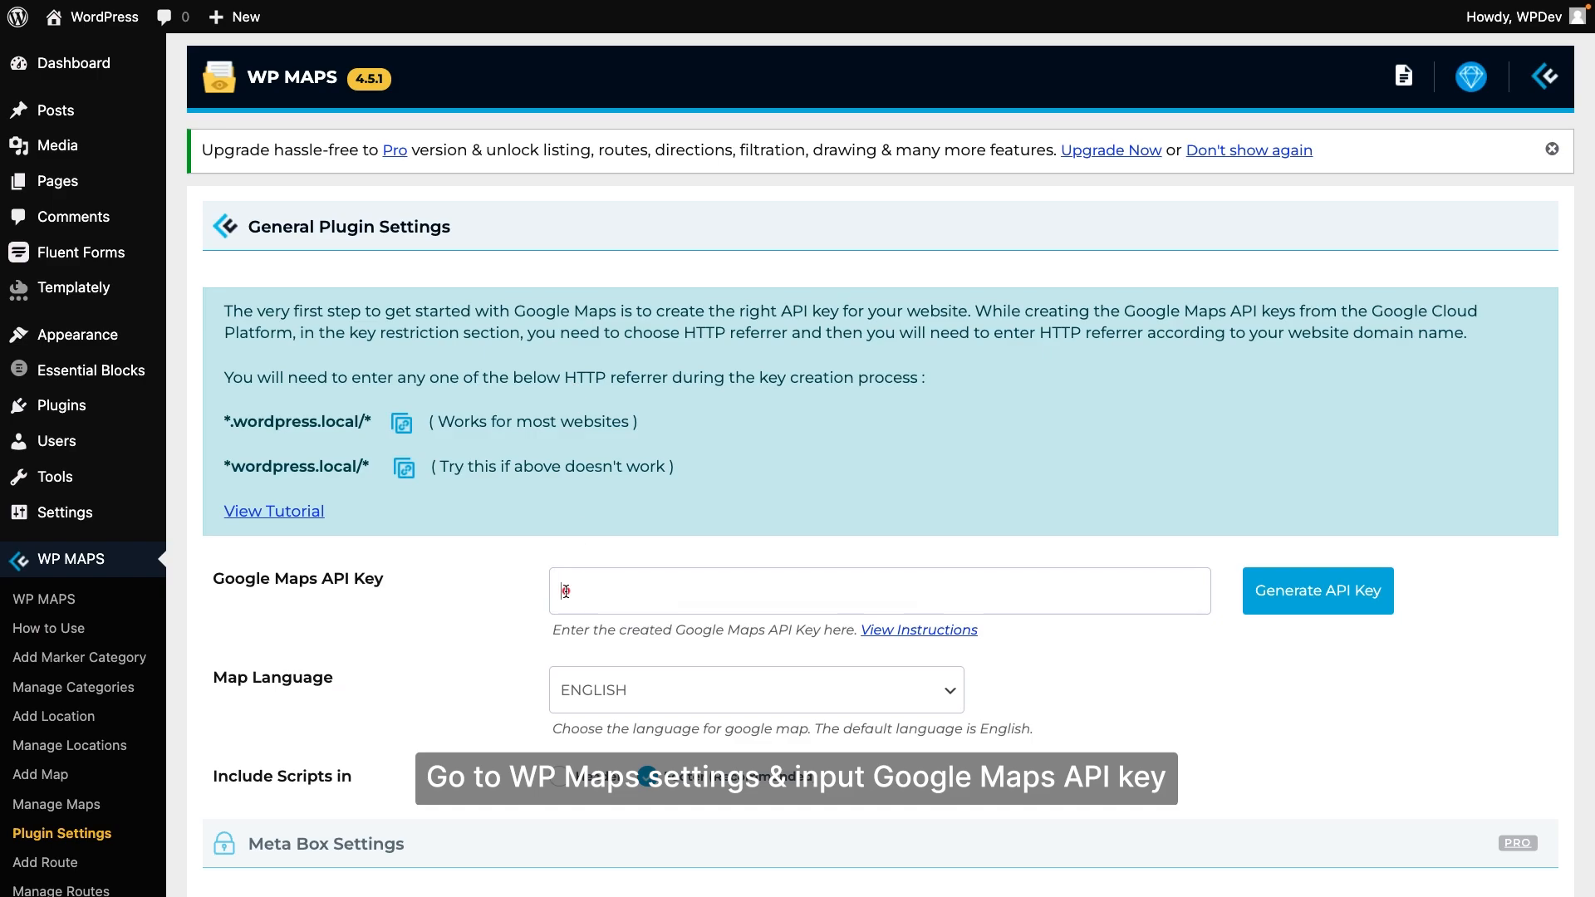
key(ctrl+v)
scroll(565, 591, down, 15)
click(332, 752)
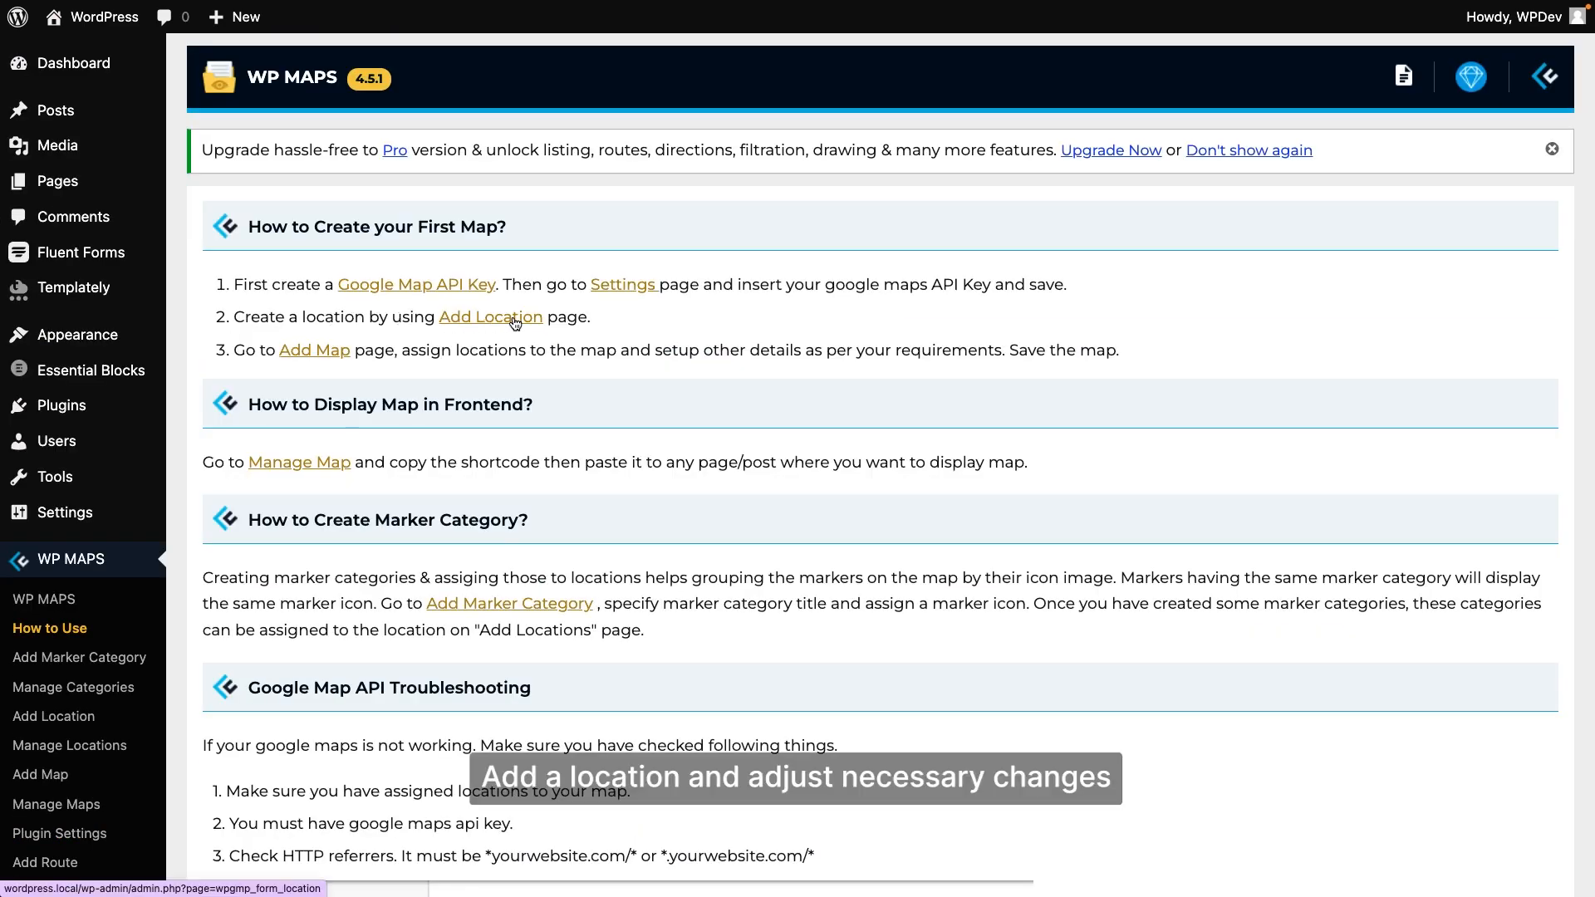
Step: Start a new location titled "My Location Map" with the suggested address "Time Square, West 45th Street, New York, NY, USA"
click(515, 322)
text(My Location Map)
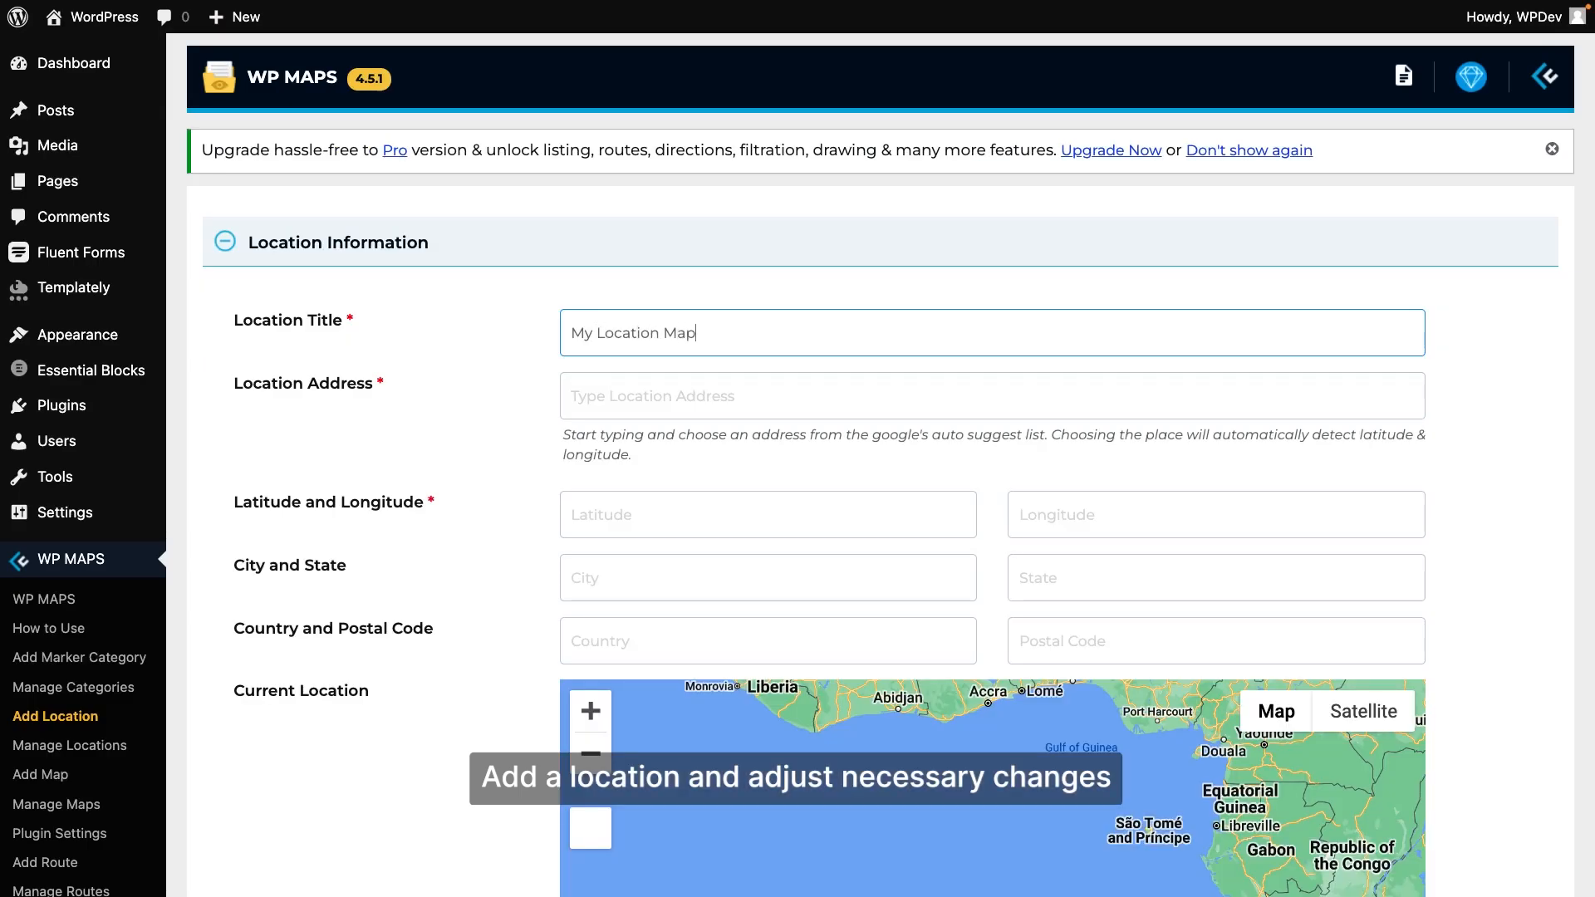
click(747, 395)
text(Time Square, West 45th Street, New York, NY, USA)
click(953, 437)
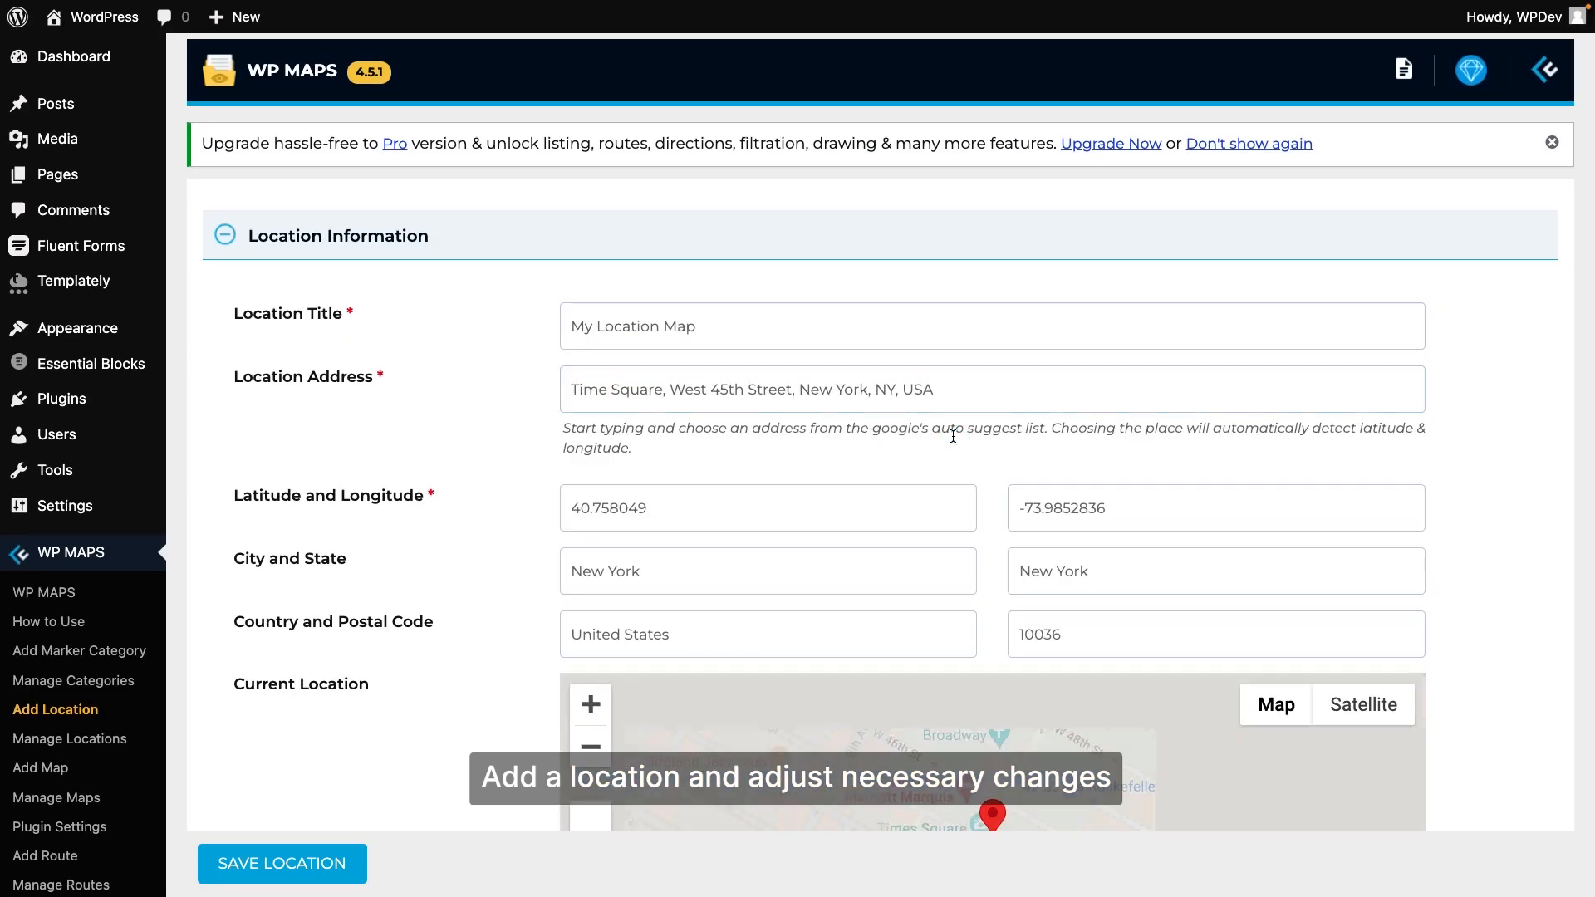
Step: Enable the default-open infowindow and the draggable marker, keep the Bounce marker animation, and save the location
scroll(953, 436, down, 10)
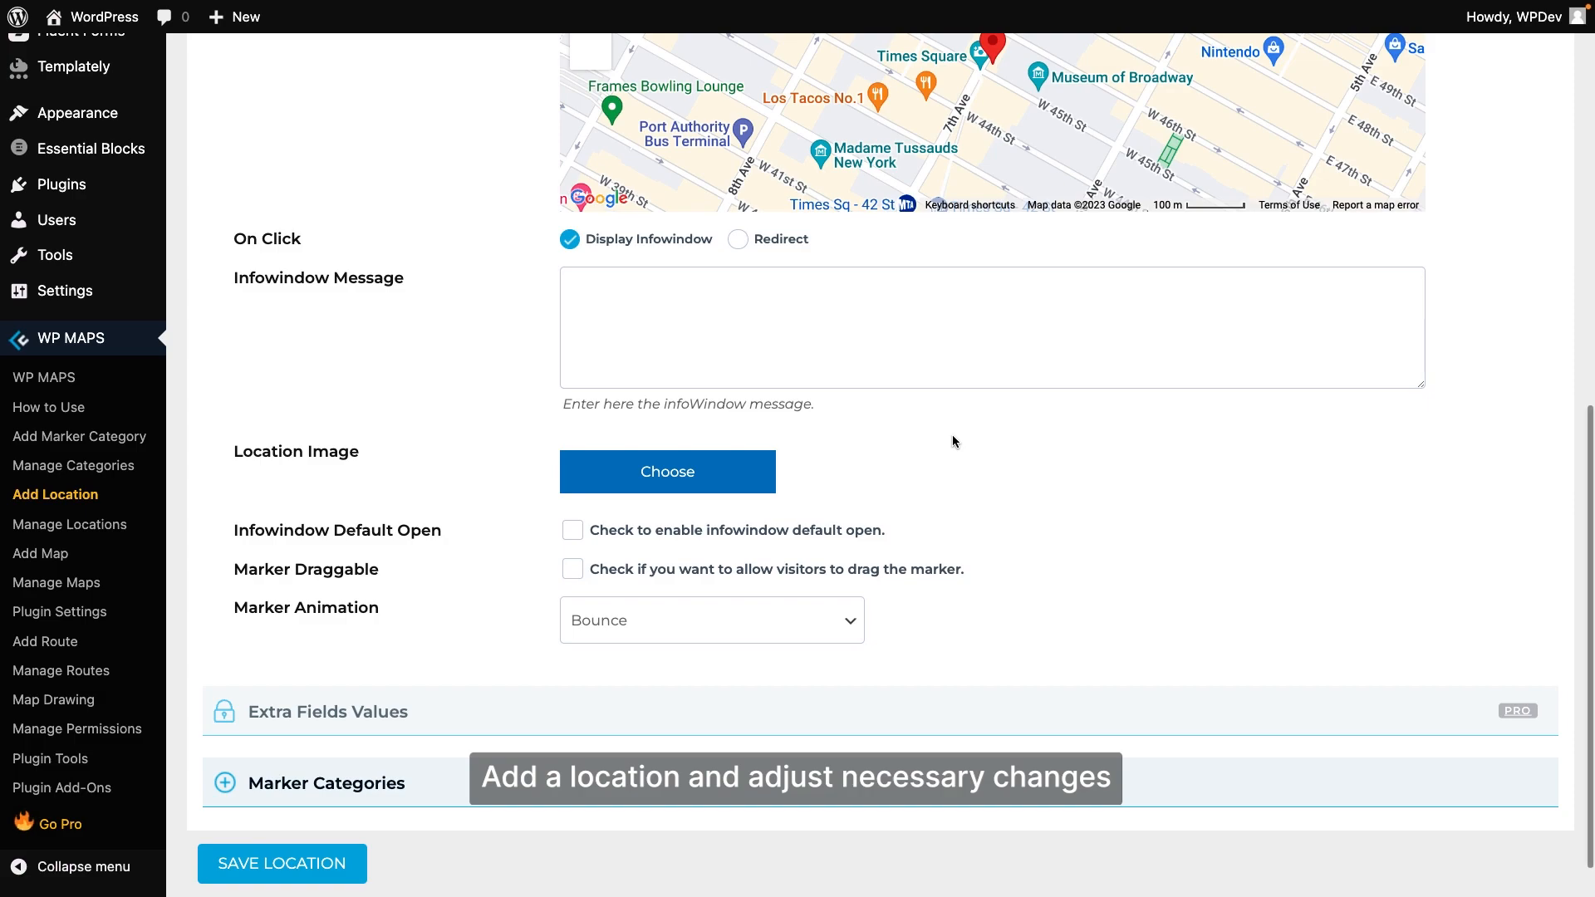
click(574, 537)
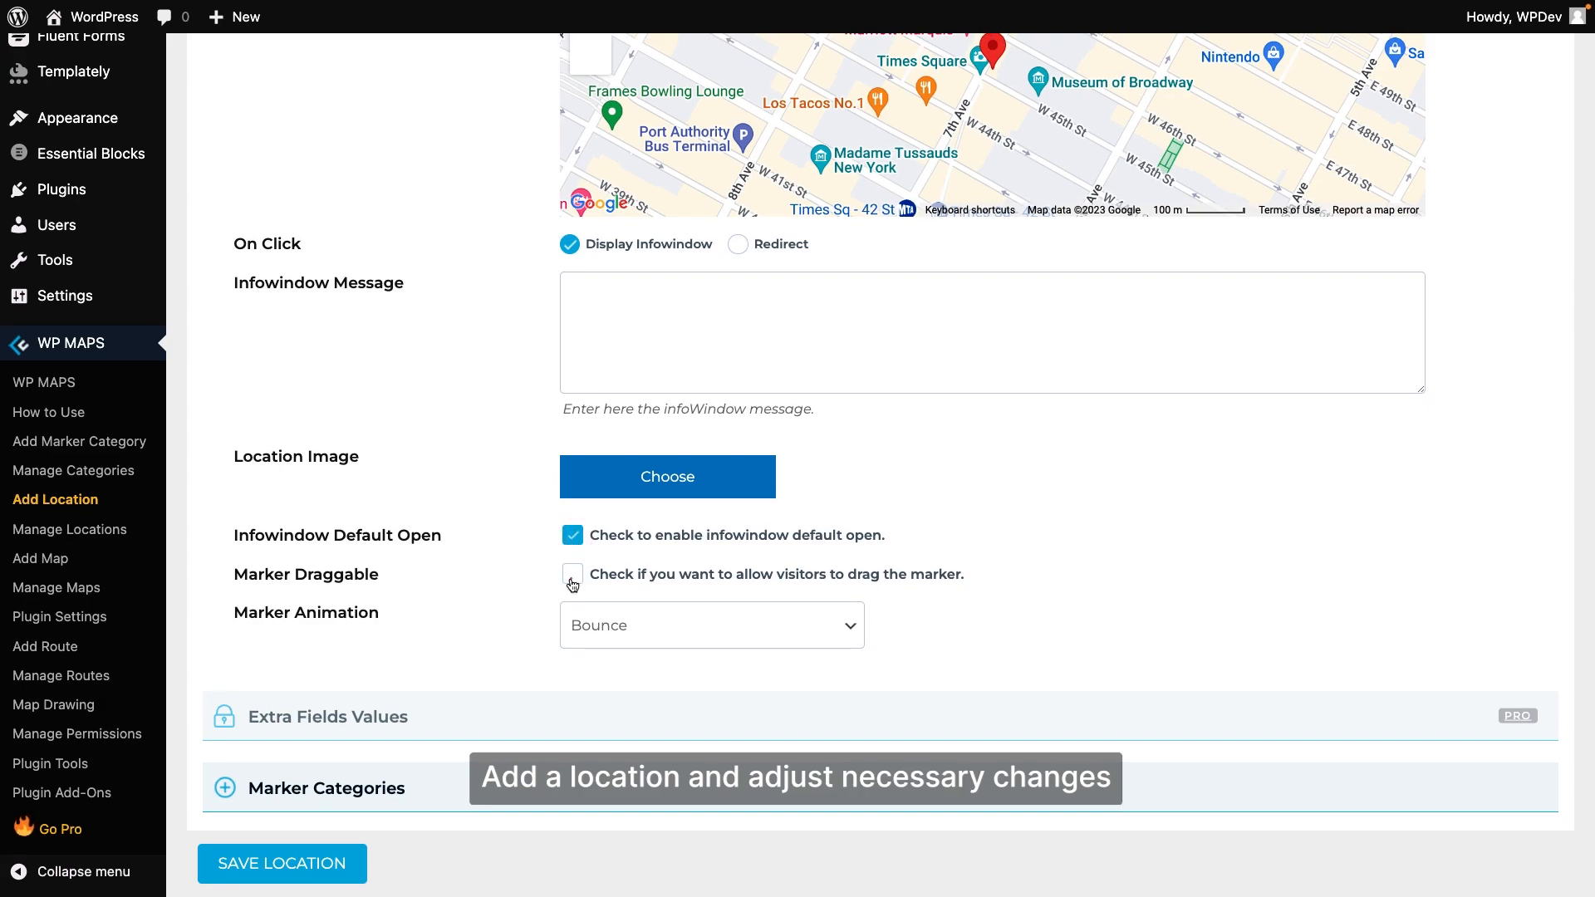
scroll(573, 585, down, 1)
click(632, 569)
click(647, 582)
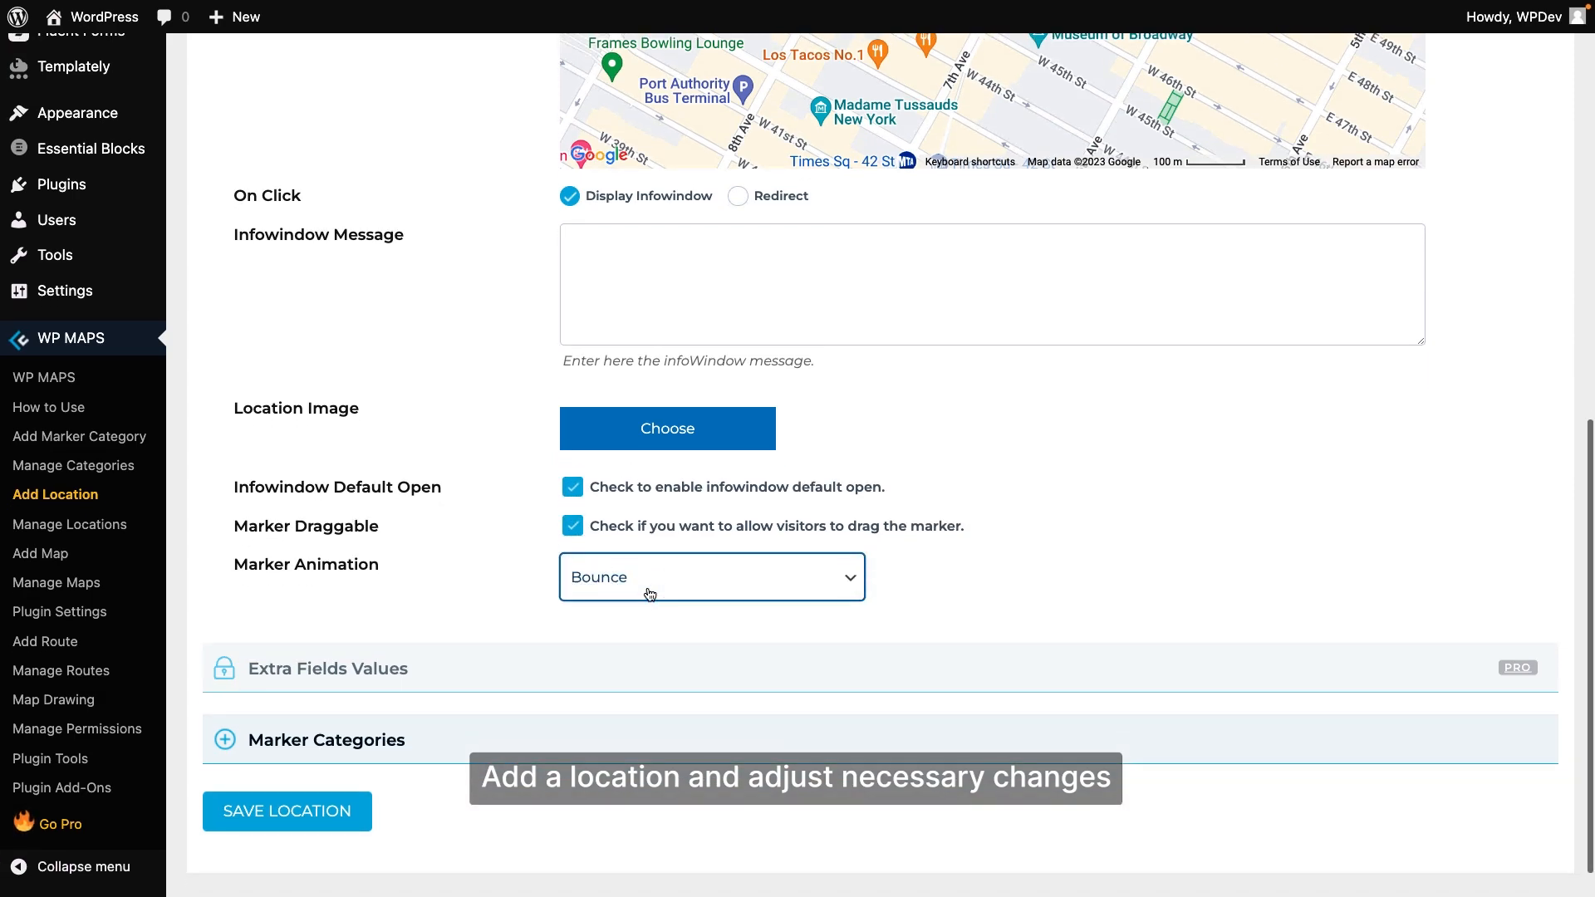
click(287, 803)
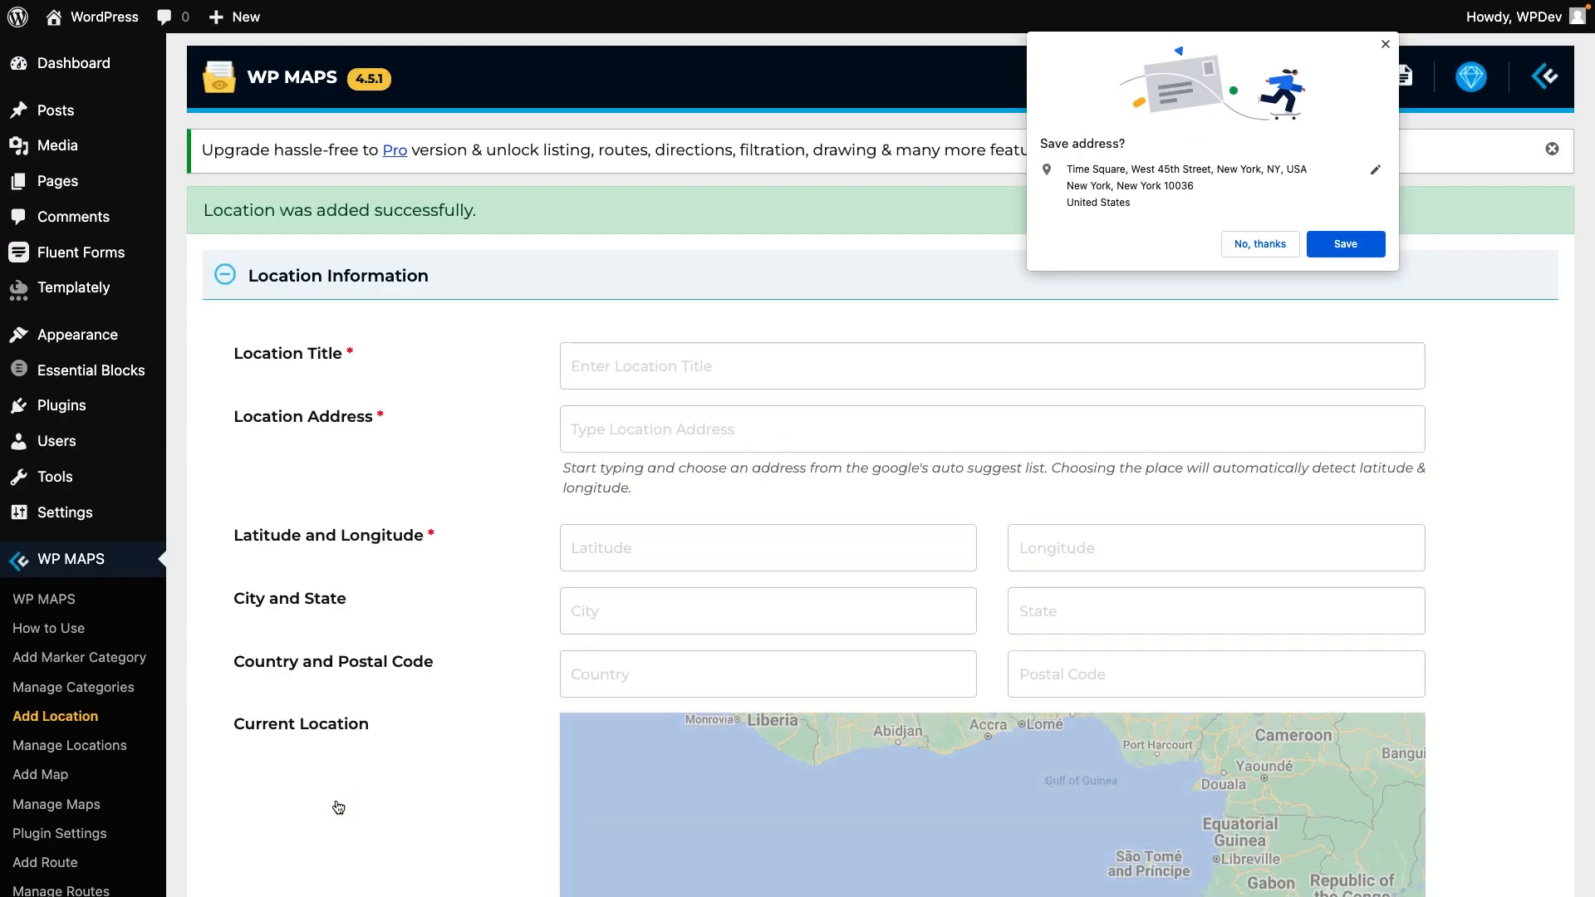
Step: Go from the How to Use guide to a new map and set title "My Map", width 100% and height 450
click(109, 633)
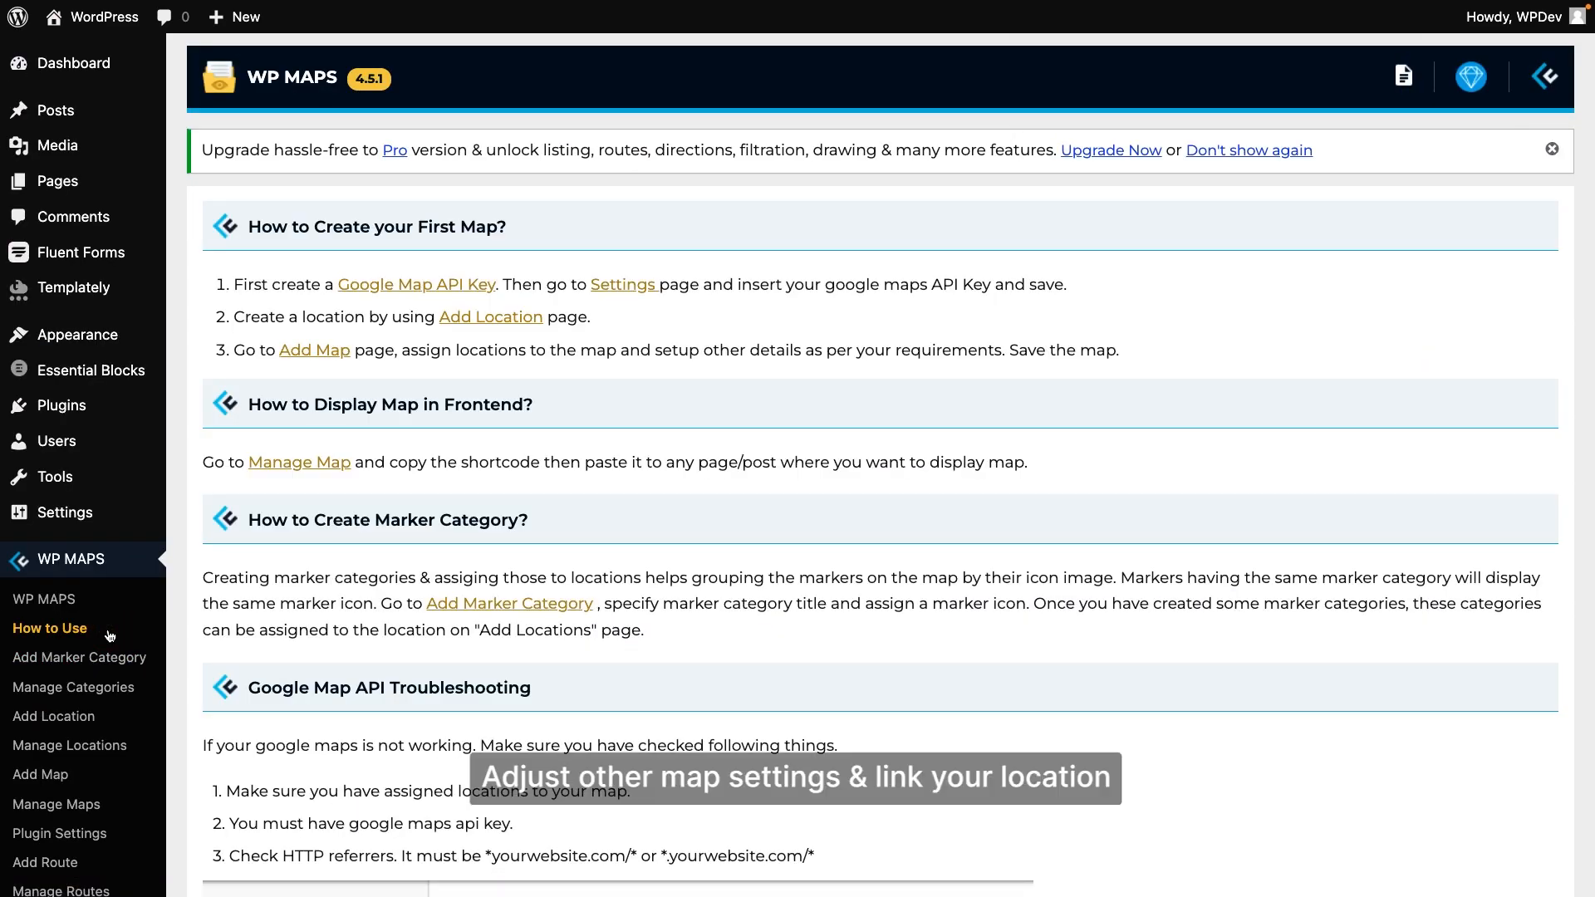
click(314, 350)
text(My Map)
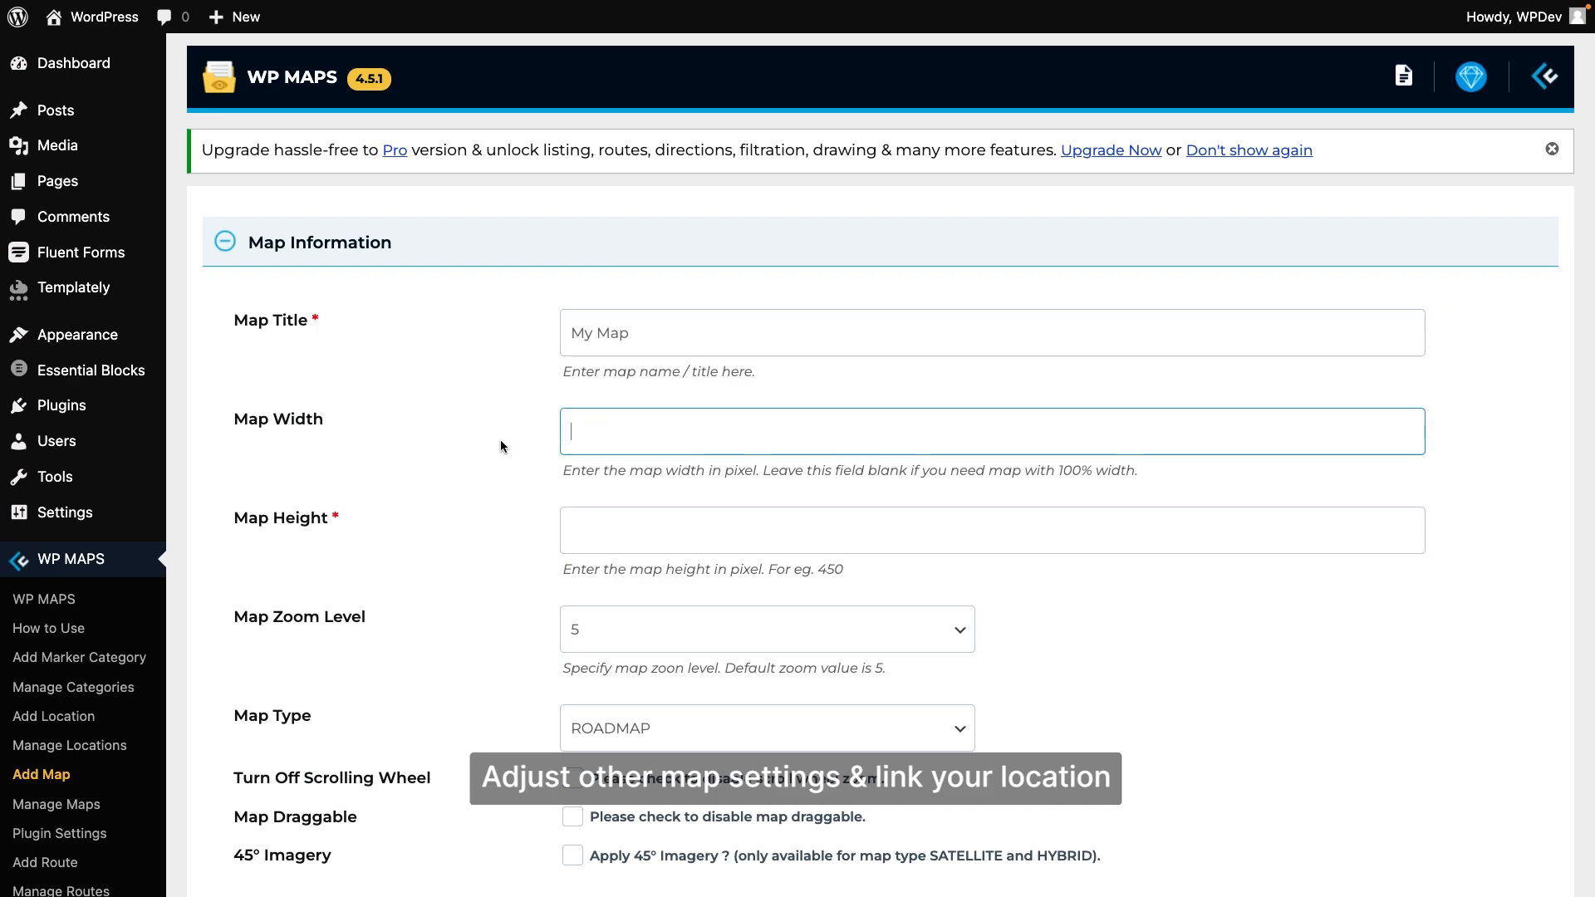
click(588, 525)
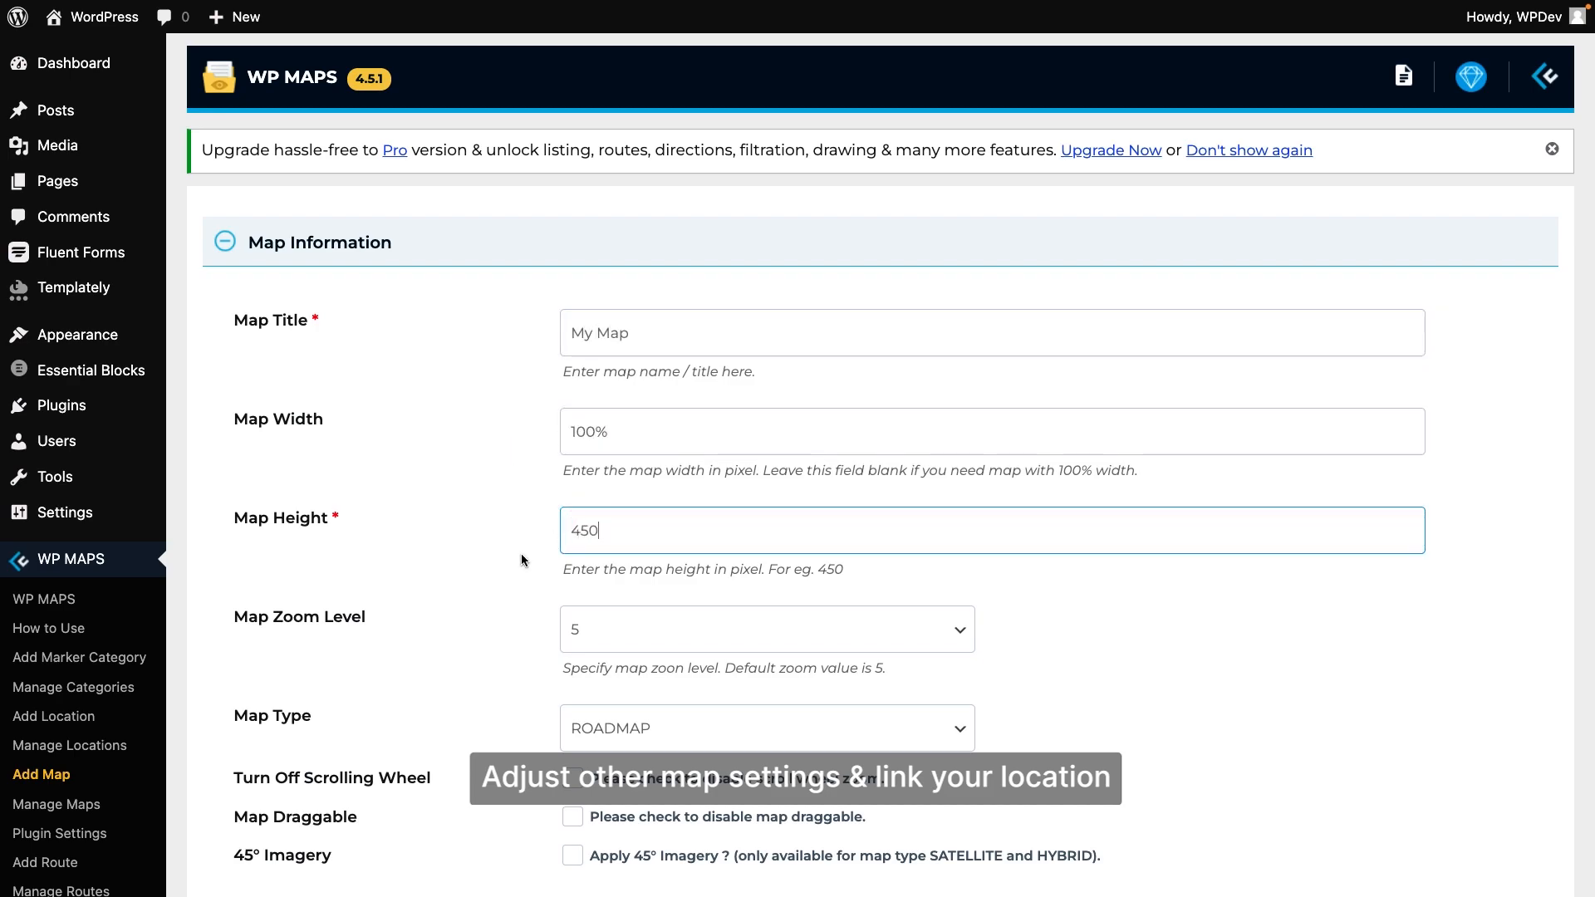
Step: Assign the "My Location Map" location to the map and save the map
scroll(522, 560, down, 10)
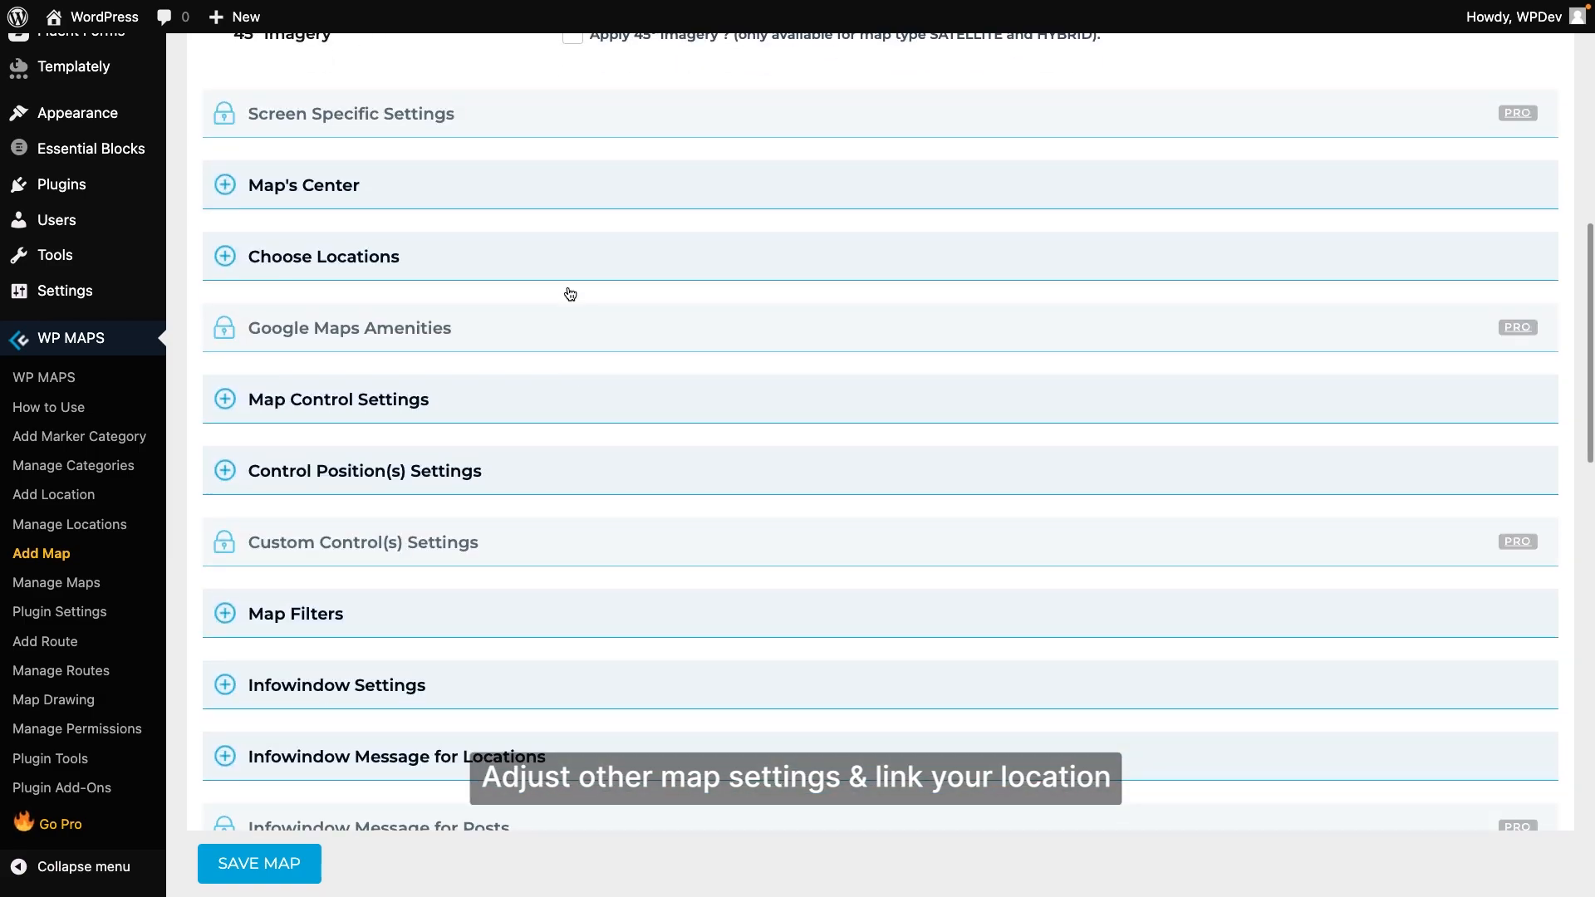
click(567, 259)
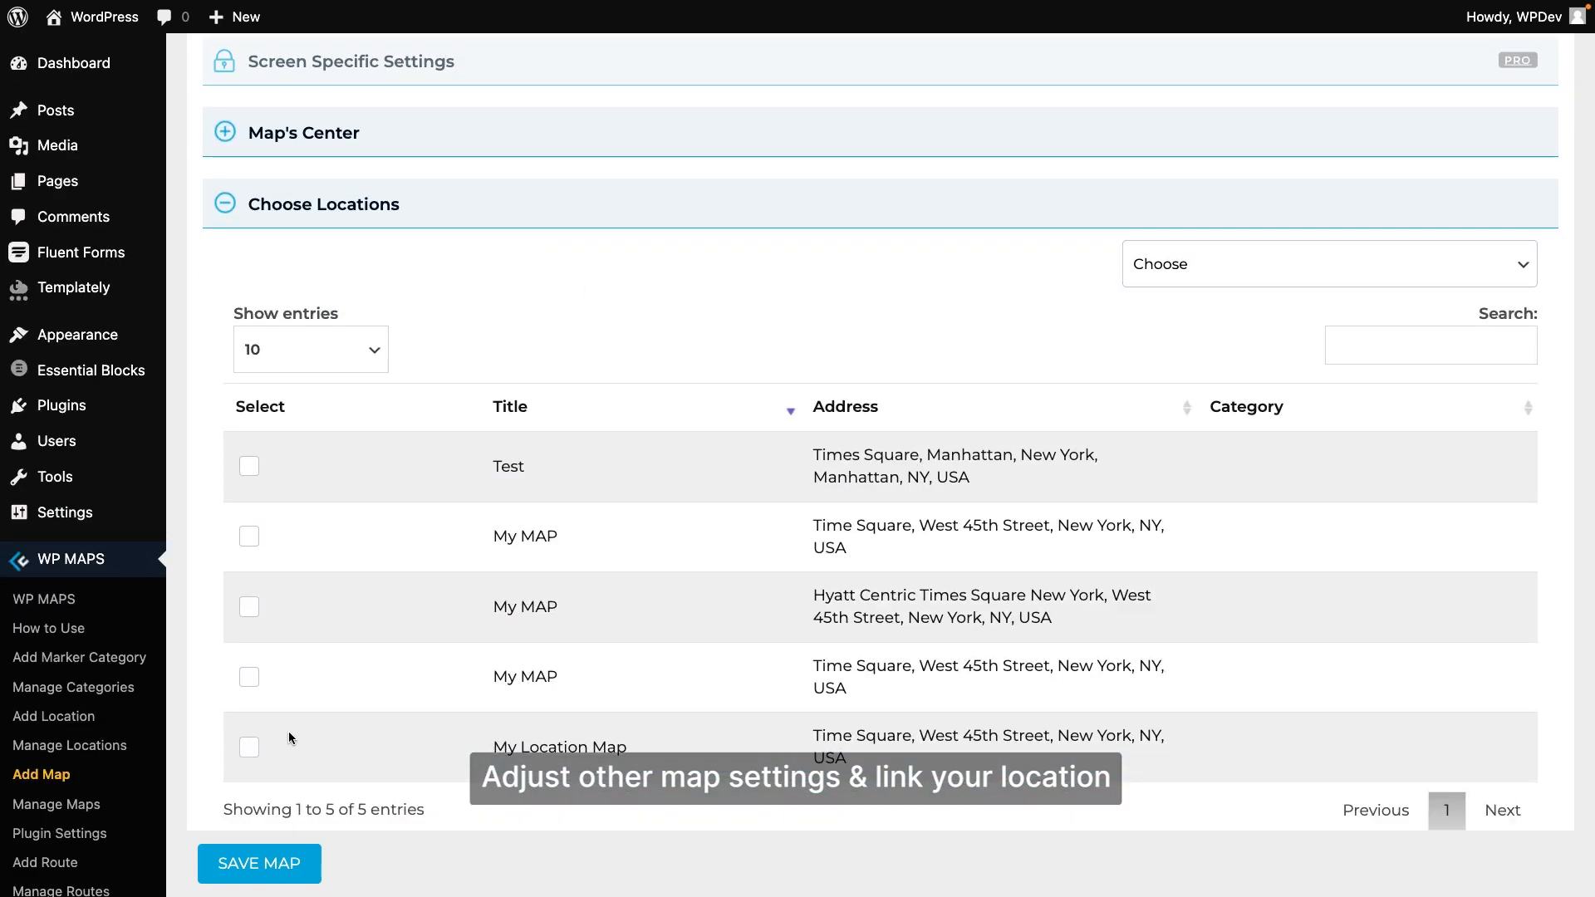
scroll(541, 387, down, 5)
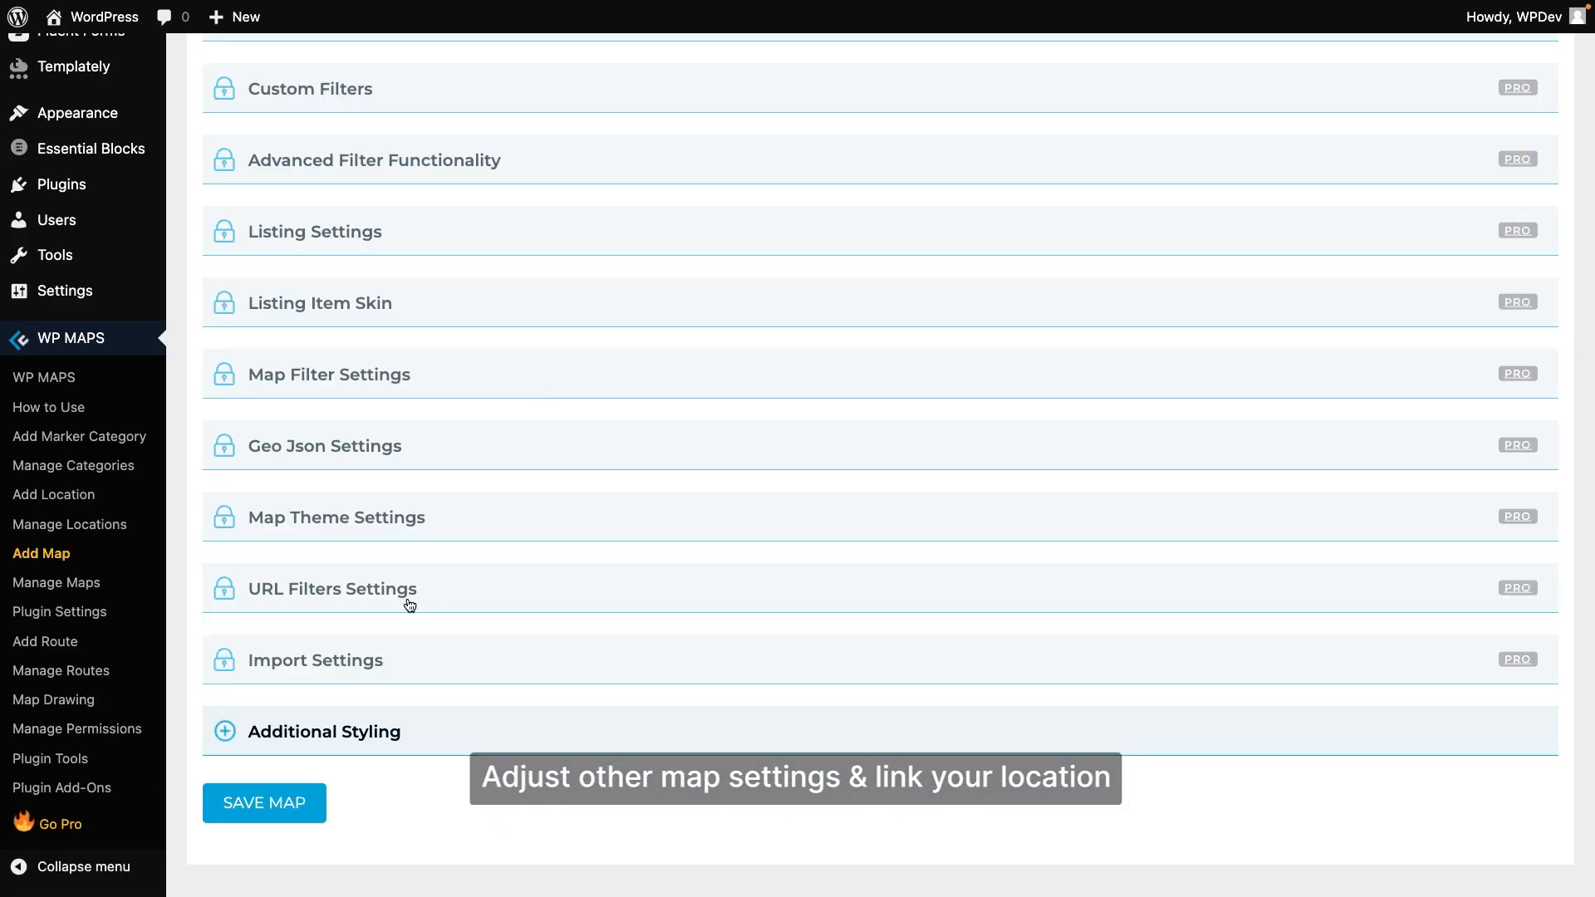
click(276, 801)
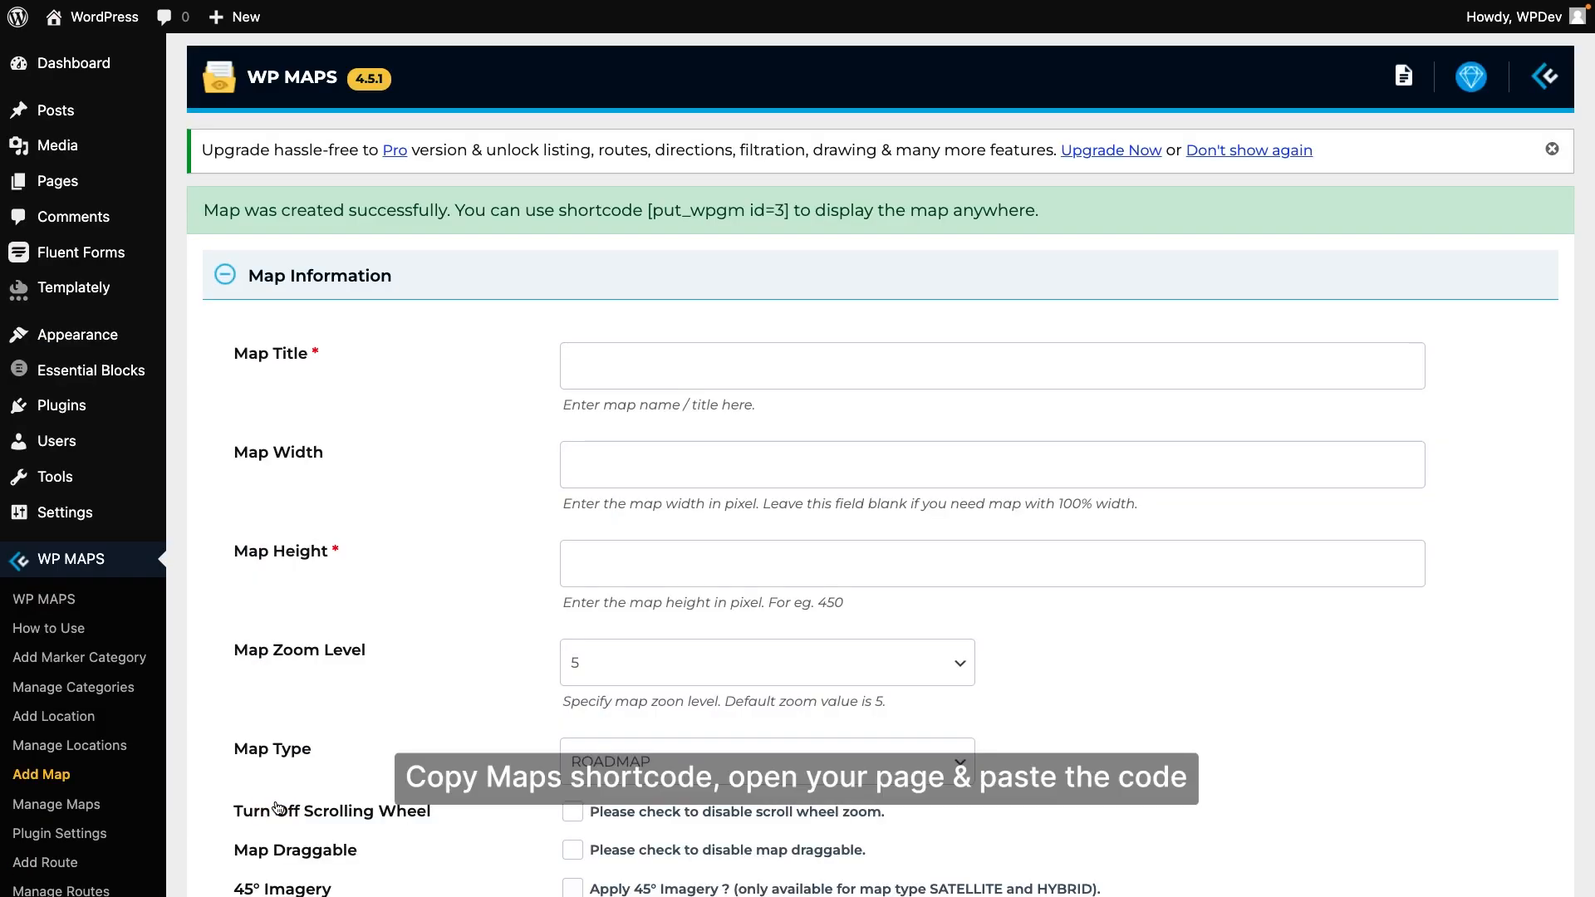
Step: Copy My Map's full shortcode from the list of managed maps
click(100, 806)
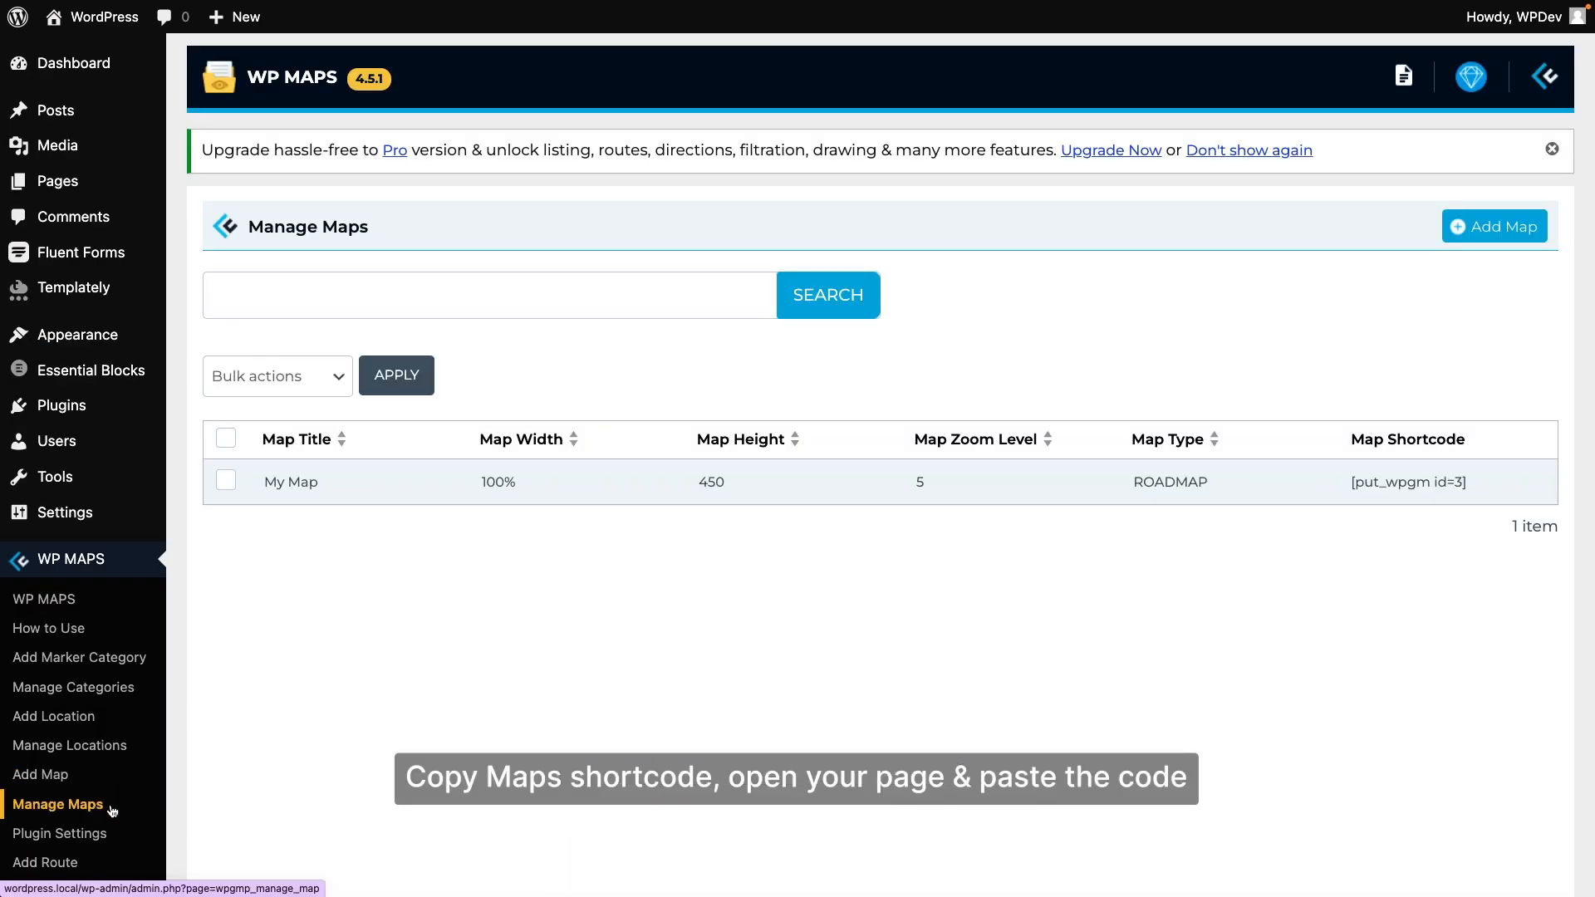
drag(1476, 484, 1412, 483)
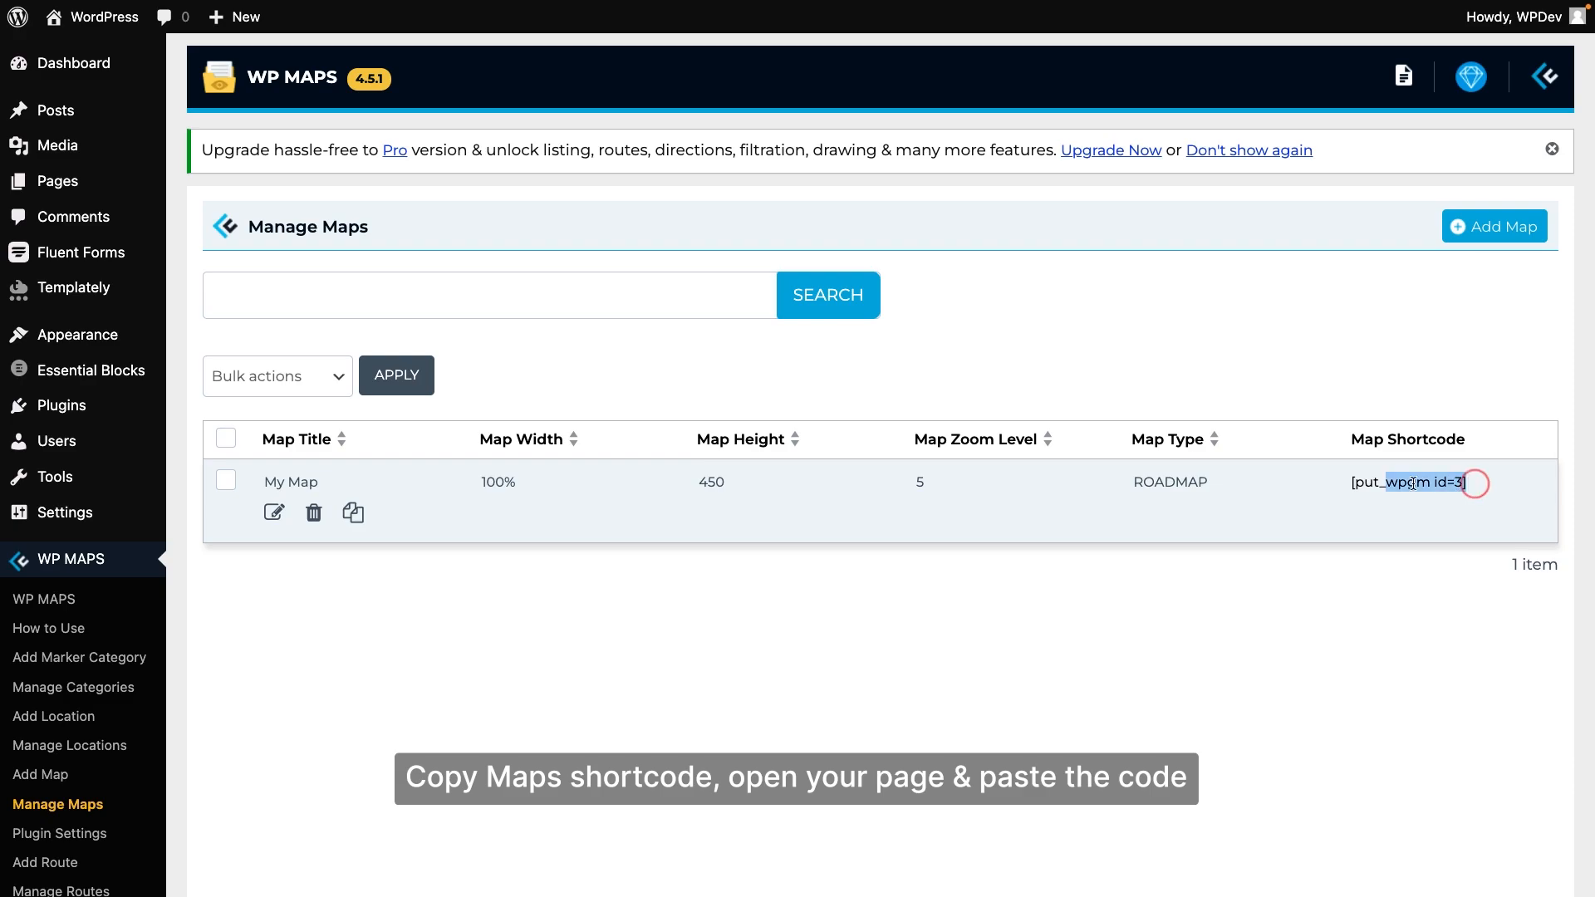
right_click(1363, 484)
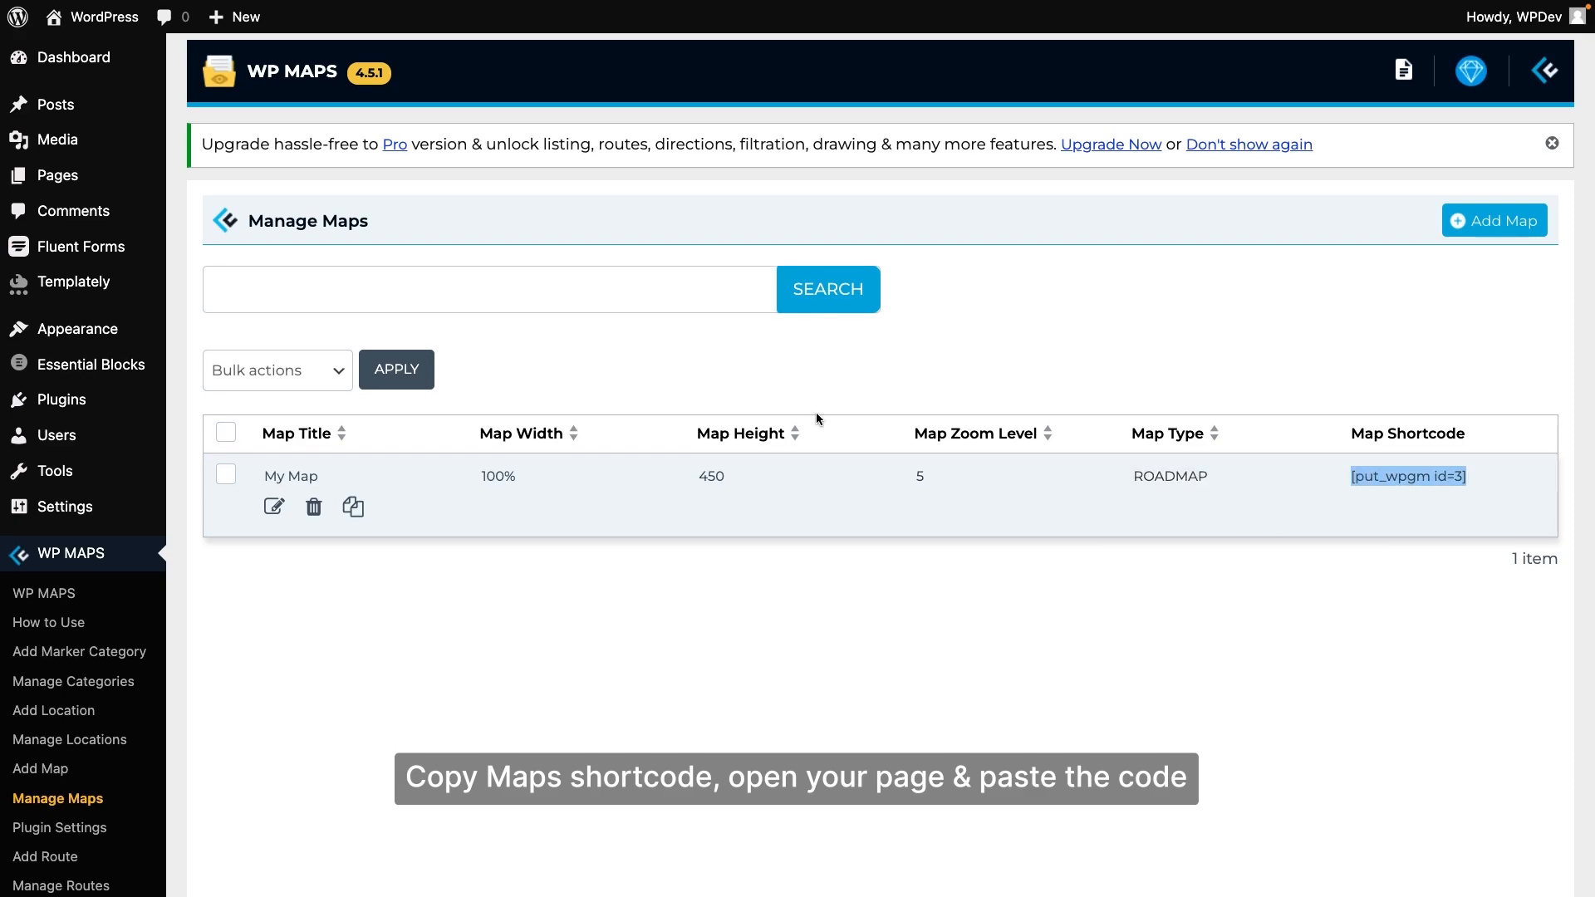
Step: Edit the draft Map page and replace the Shortcode block's content with [put_wpgm id=3]
click(137, 179)
click(254, 253)
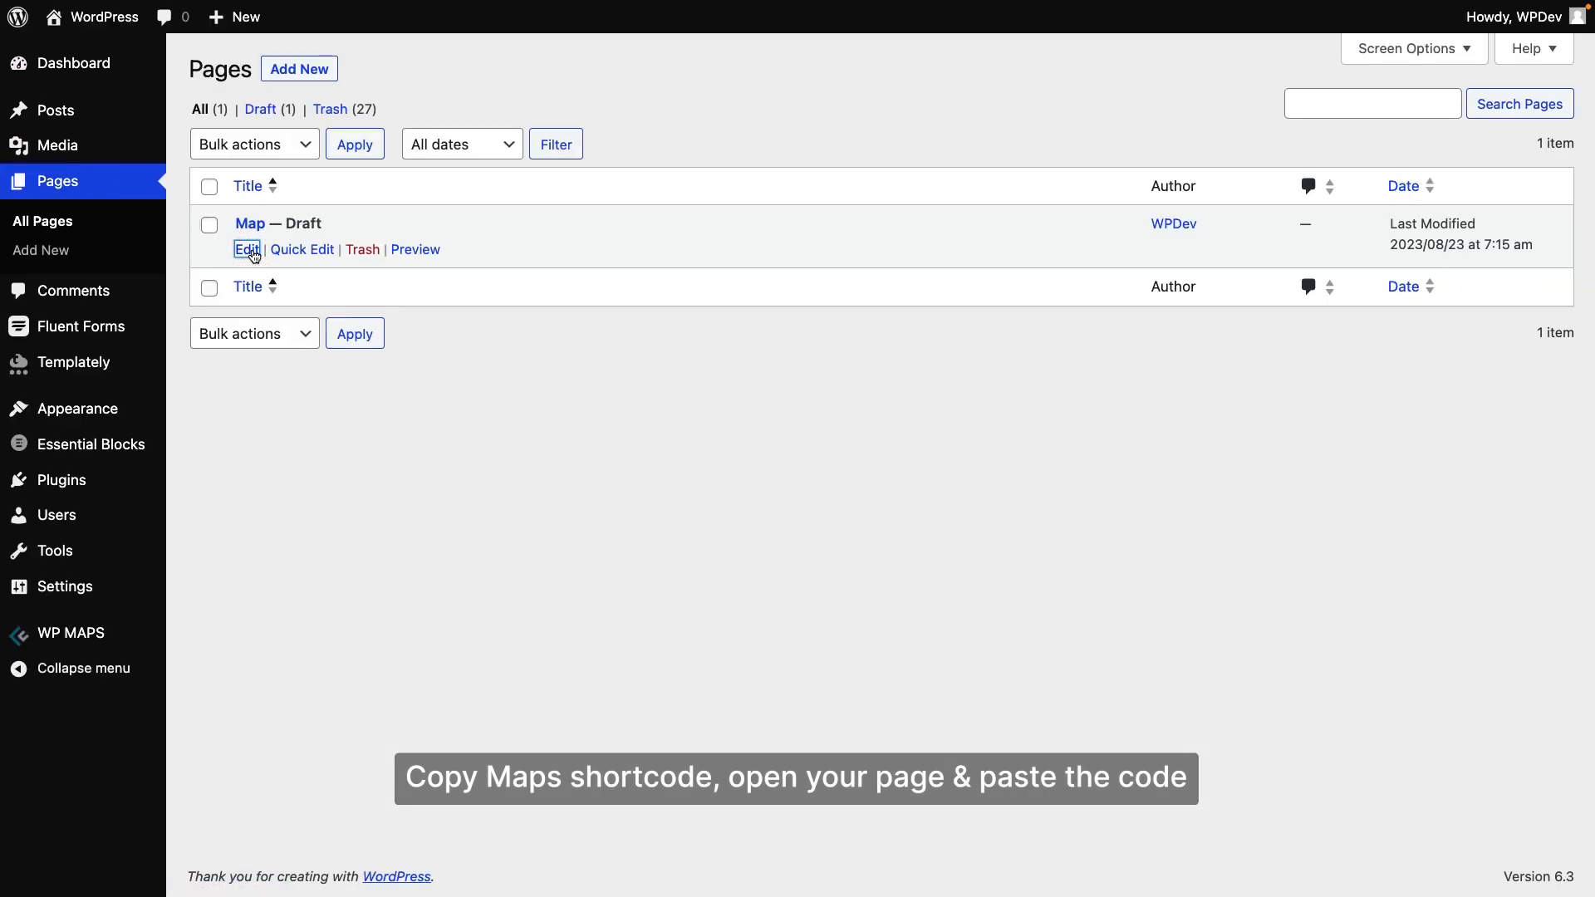
scroll(255, 256, down, 5)
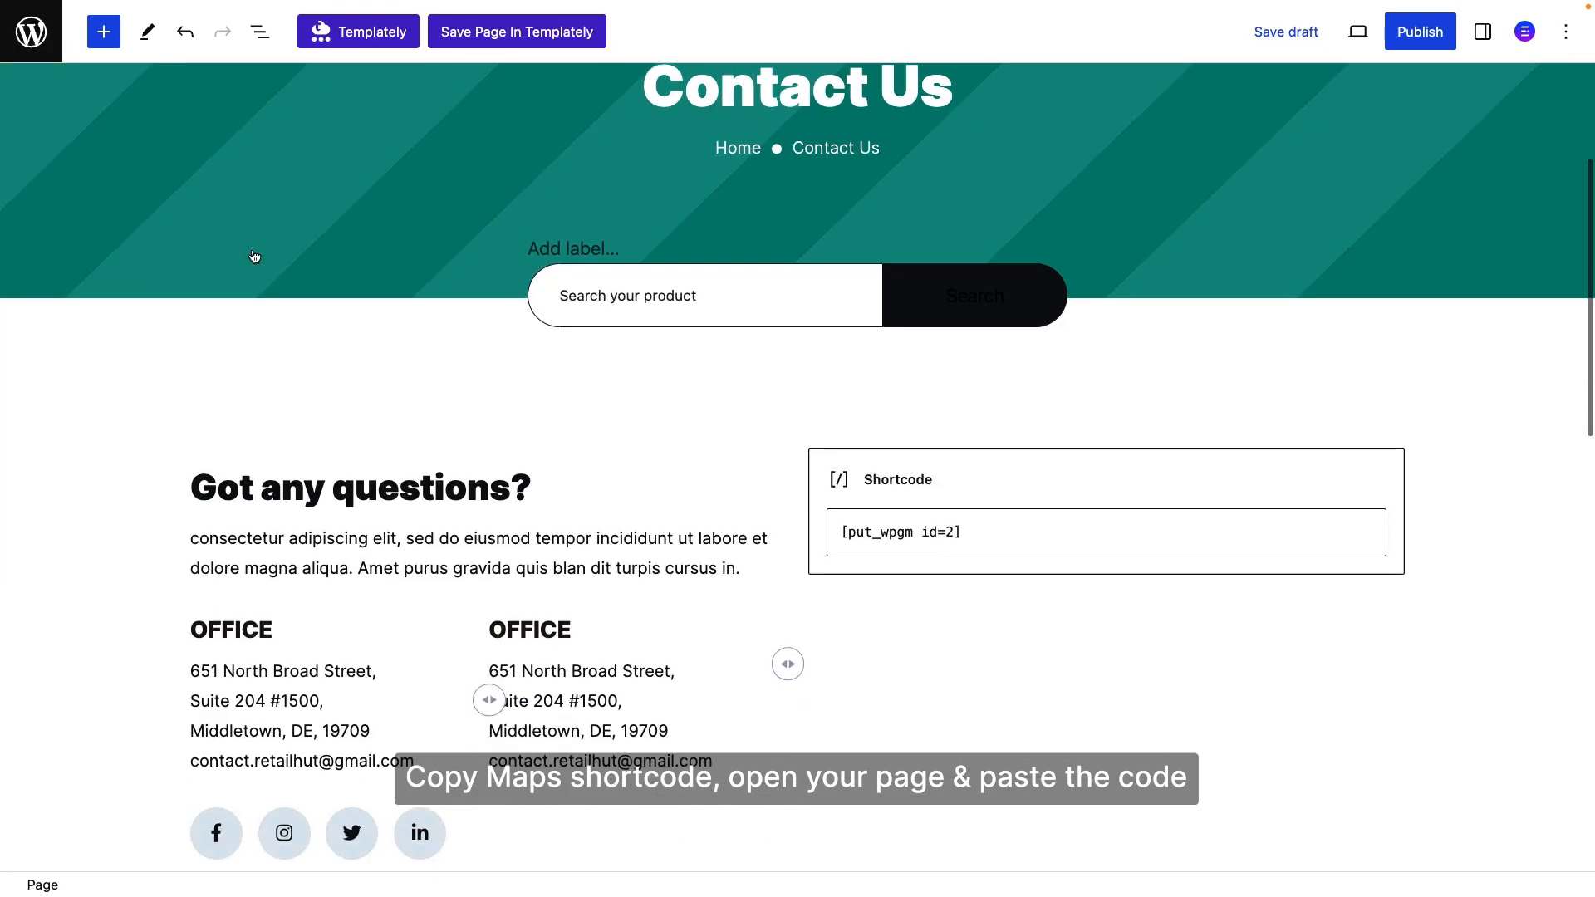
drag(990, 347, 836, 356)
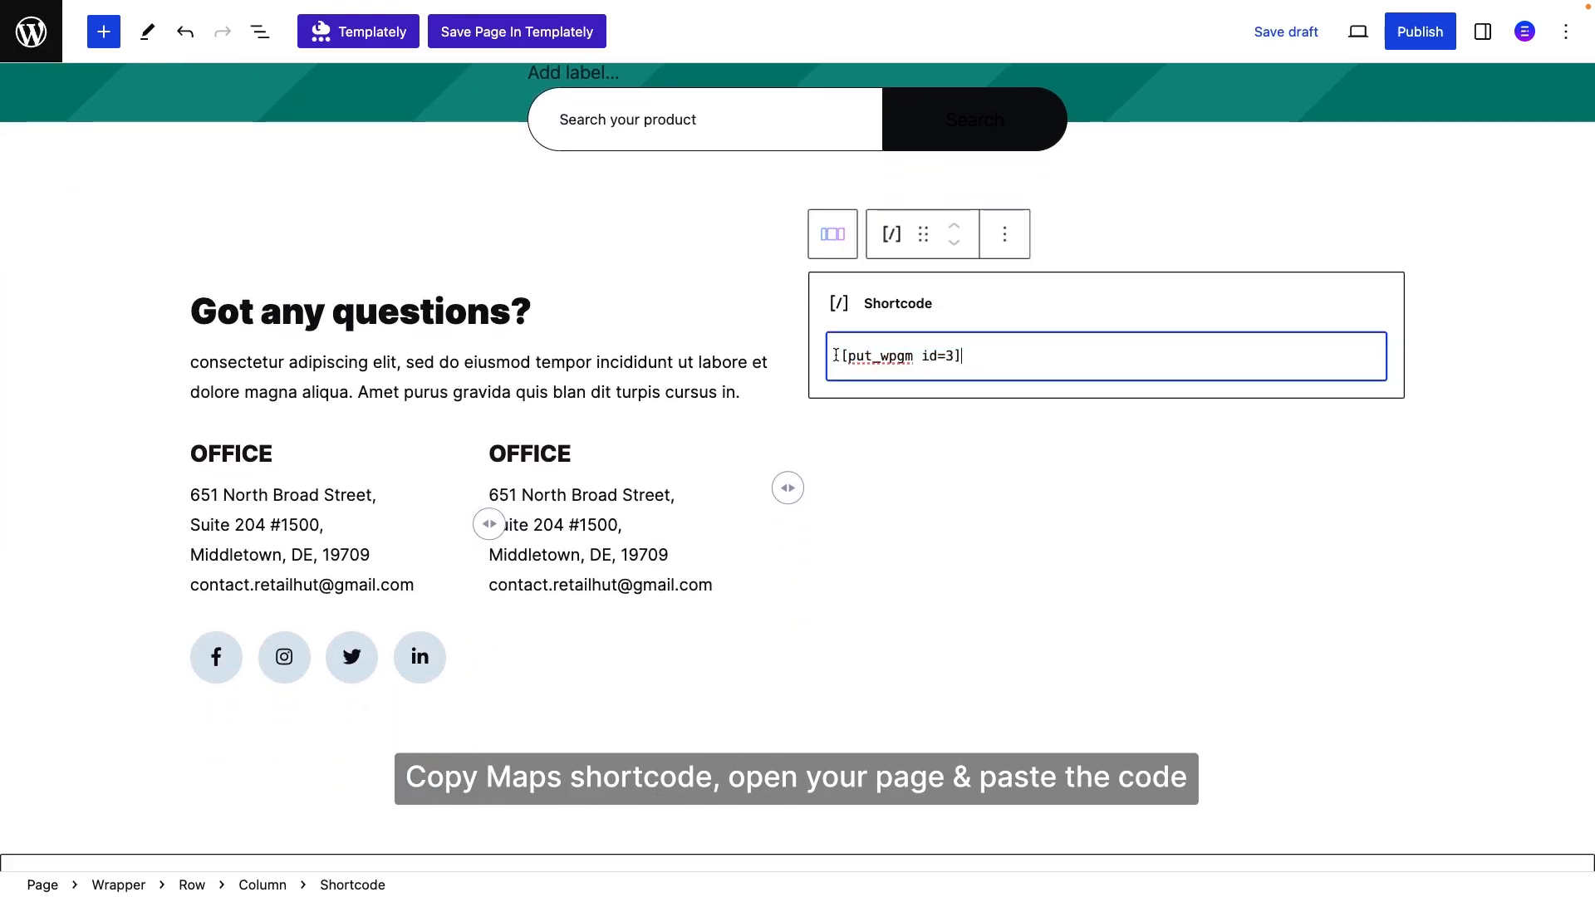
Step: Preview the page in a new tab and examine the embedded map beside the contact details
click(1358, 32)
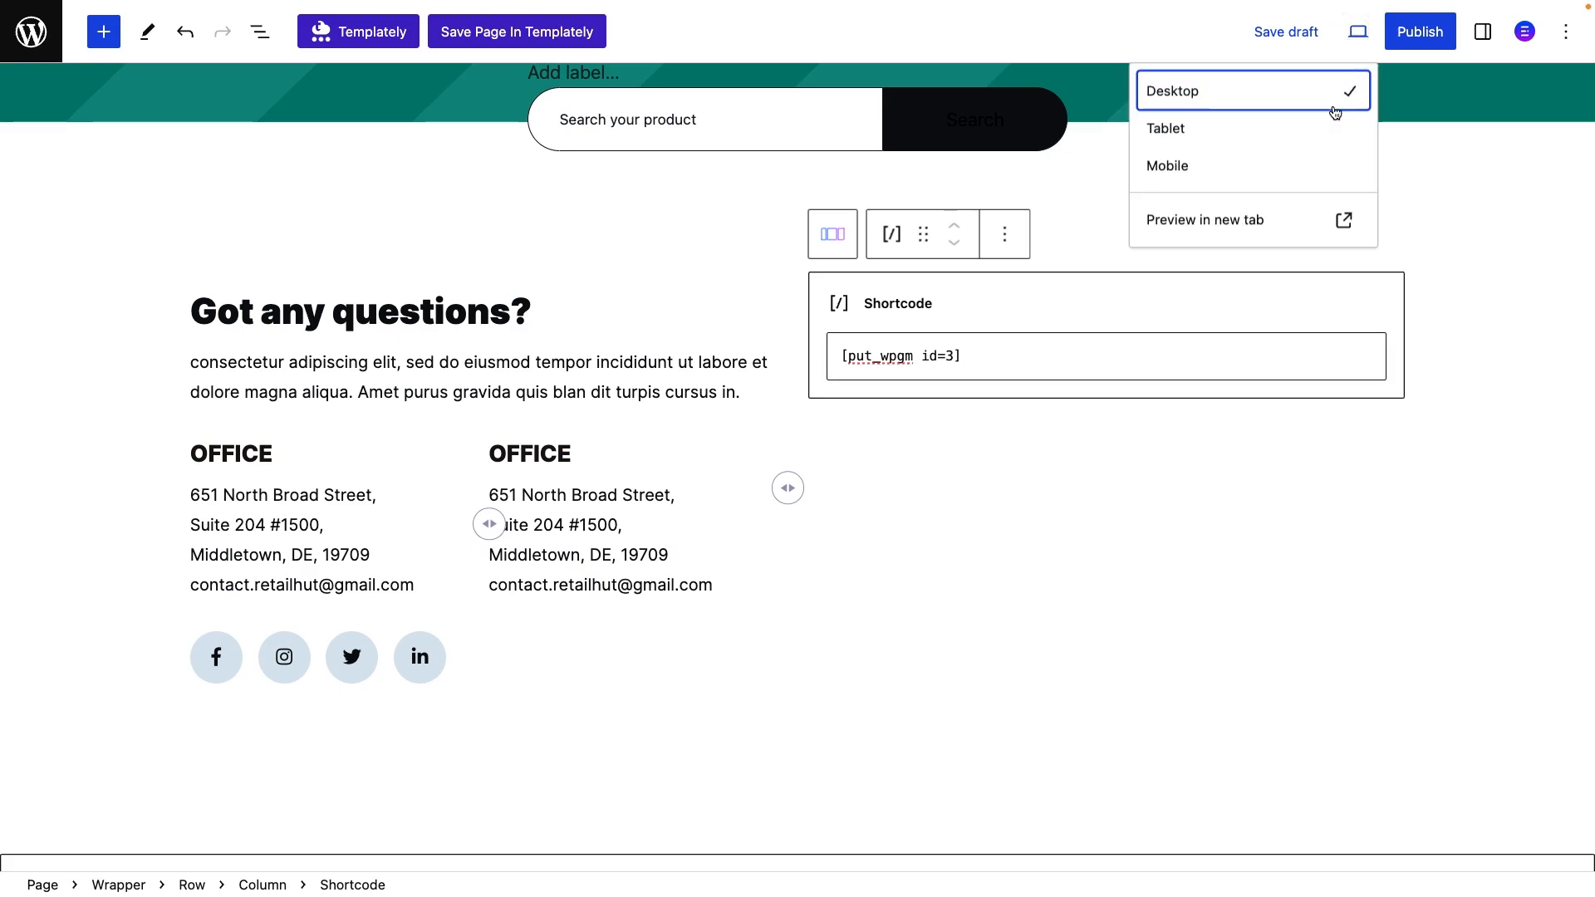
click(1289, 217)
scroll(1291, 218, down, 5)
scroll(1291, 221, down, 3)
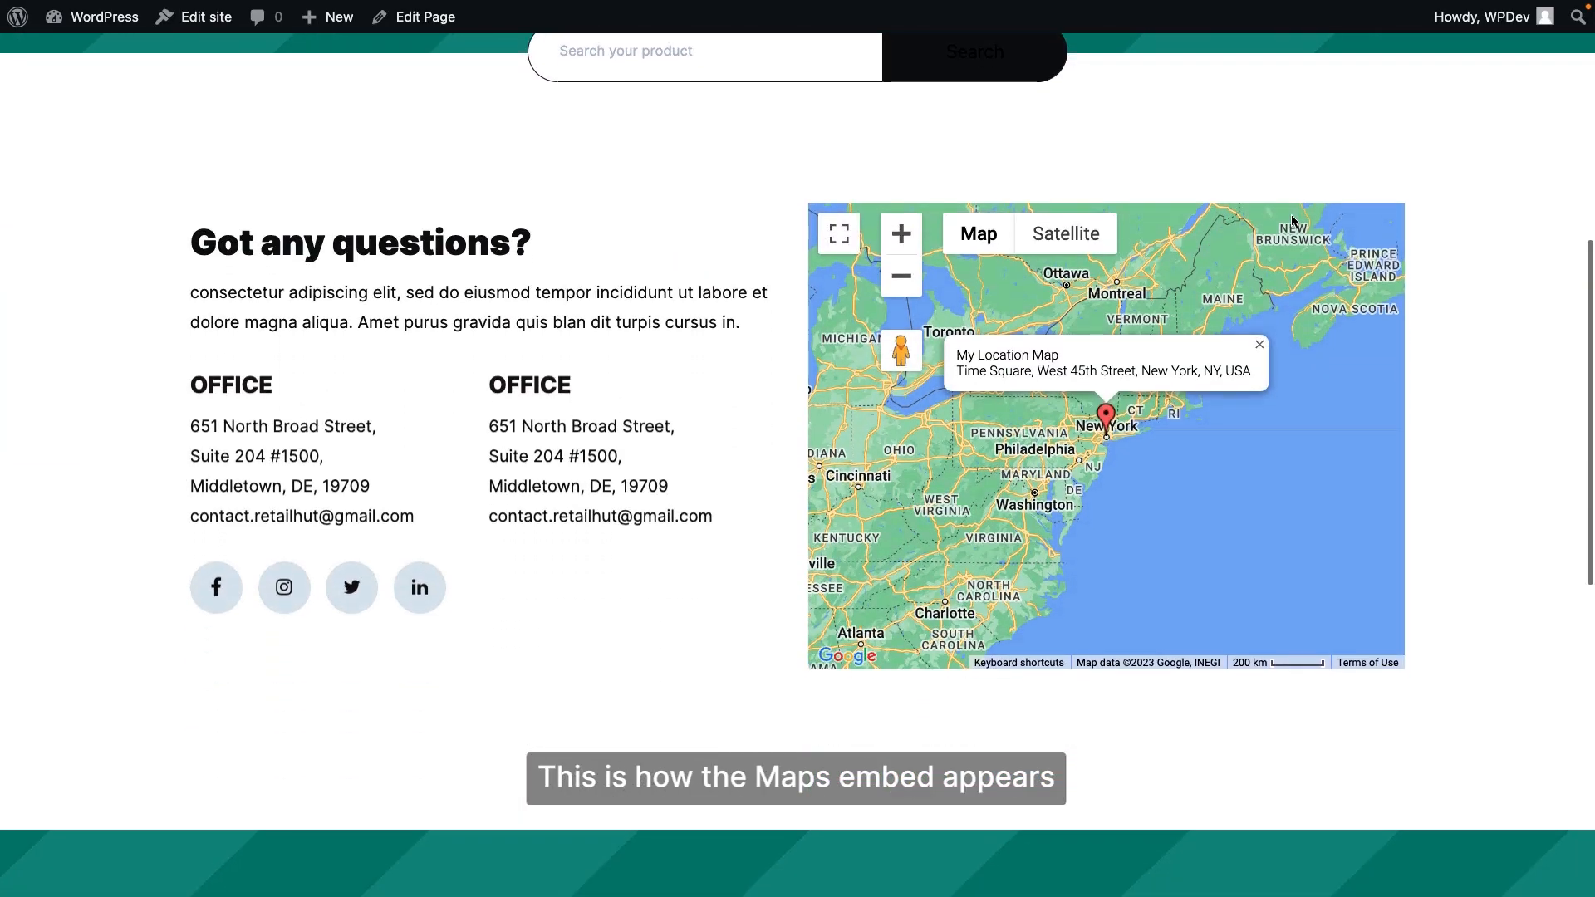
scroll(1108, 391, up, 2)
scroll(1107, 391, up, 4)
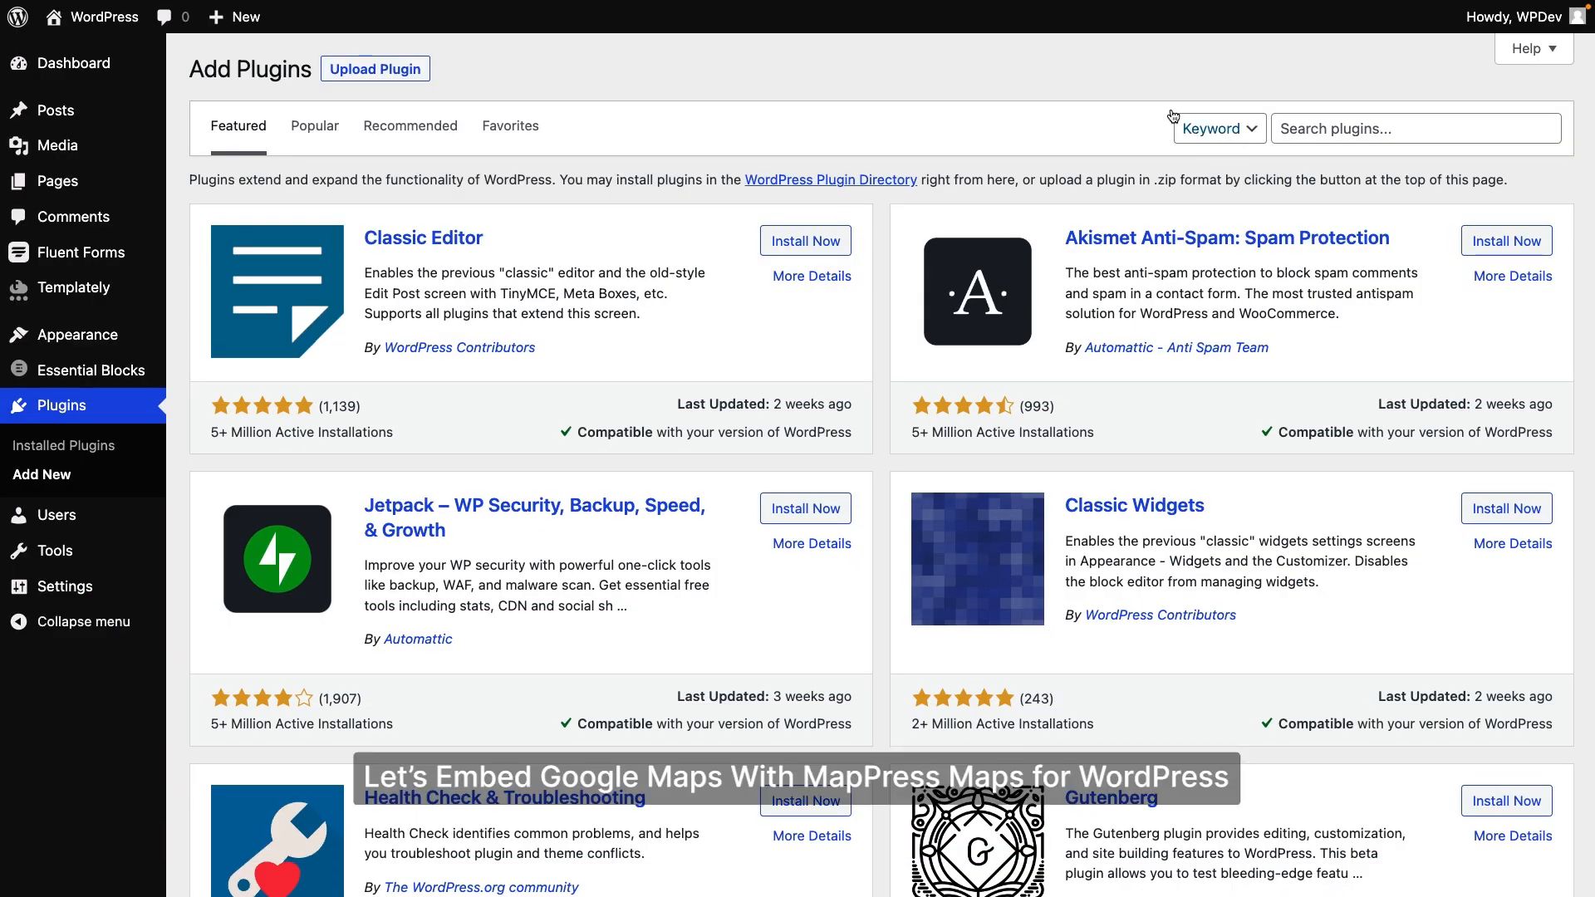
Step: Search the plugin directory for "MapPress", then install and activate MapPress Maps for WordPress
click(1279, 128)
text(MapPress)
click(787, 243)
click(787, 244)
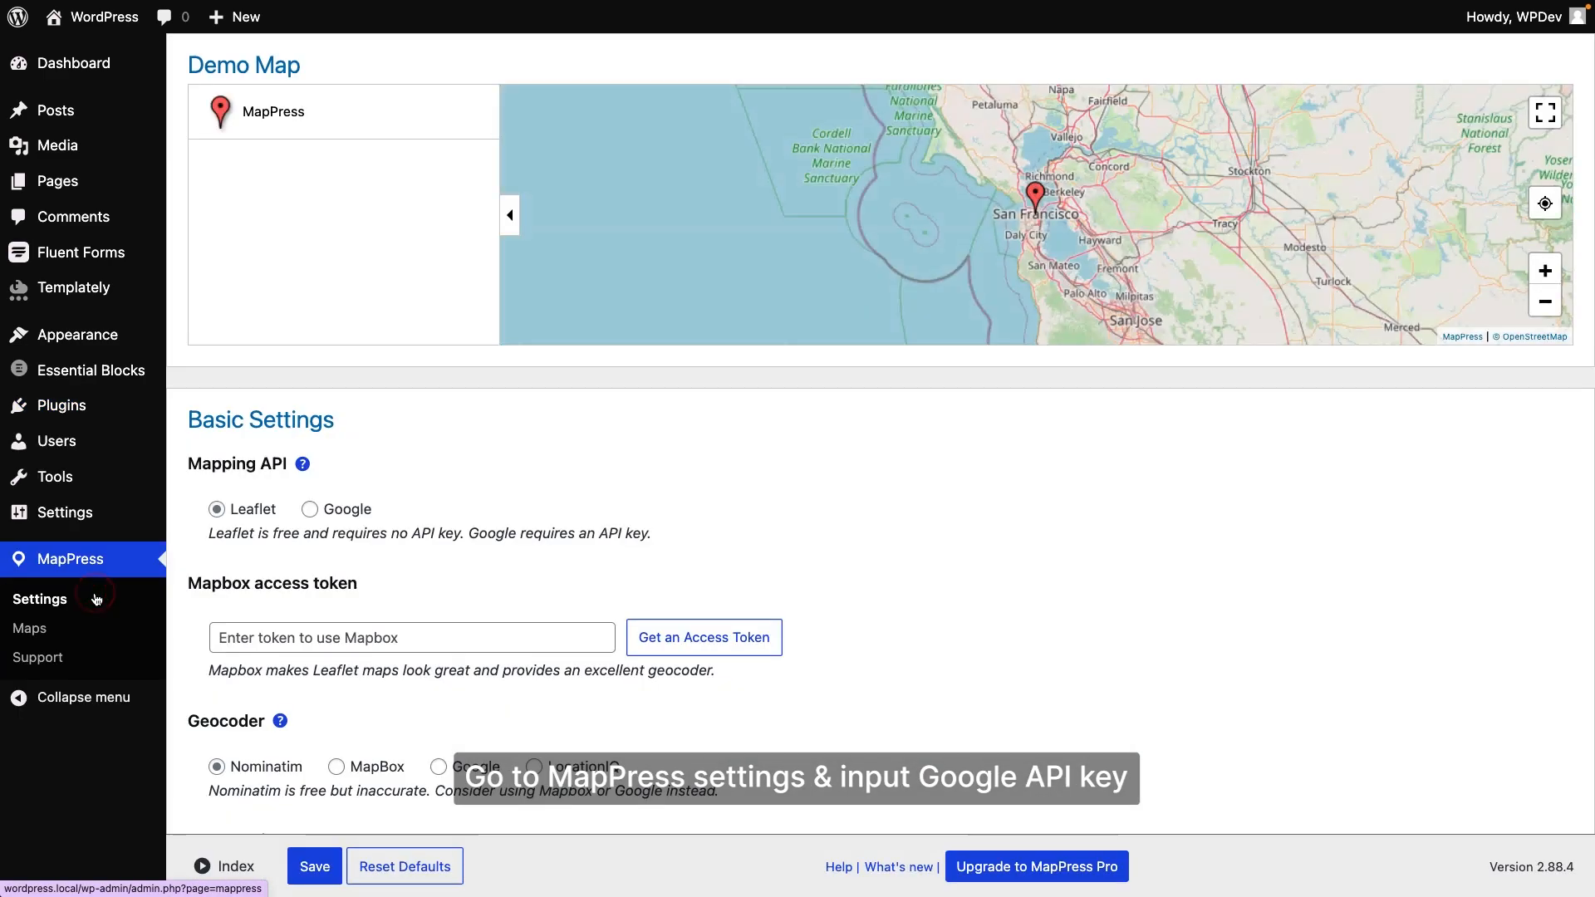
Step: Set the MapPress mapping API to Google, enter the Google API key and save the settings
click(309, 513)
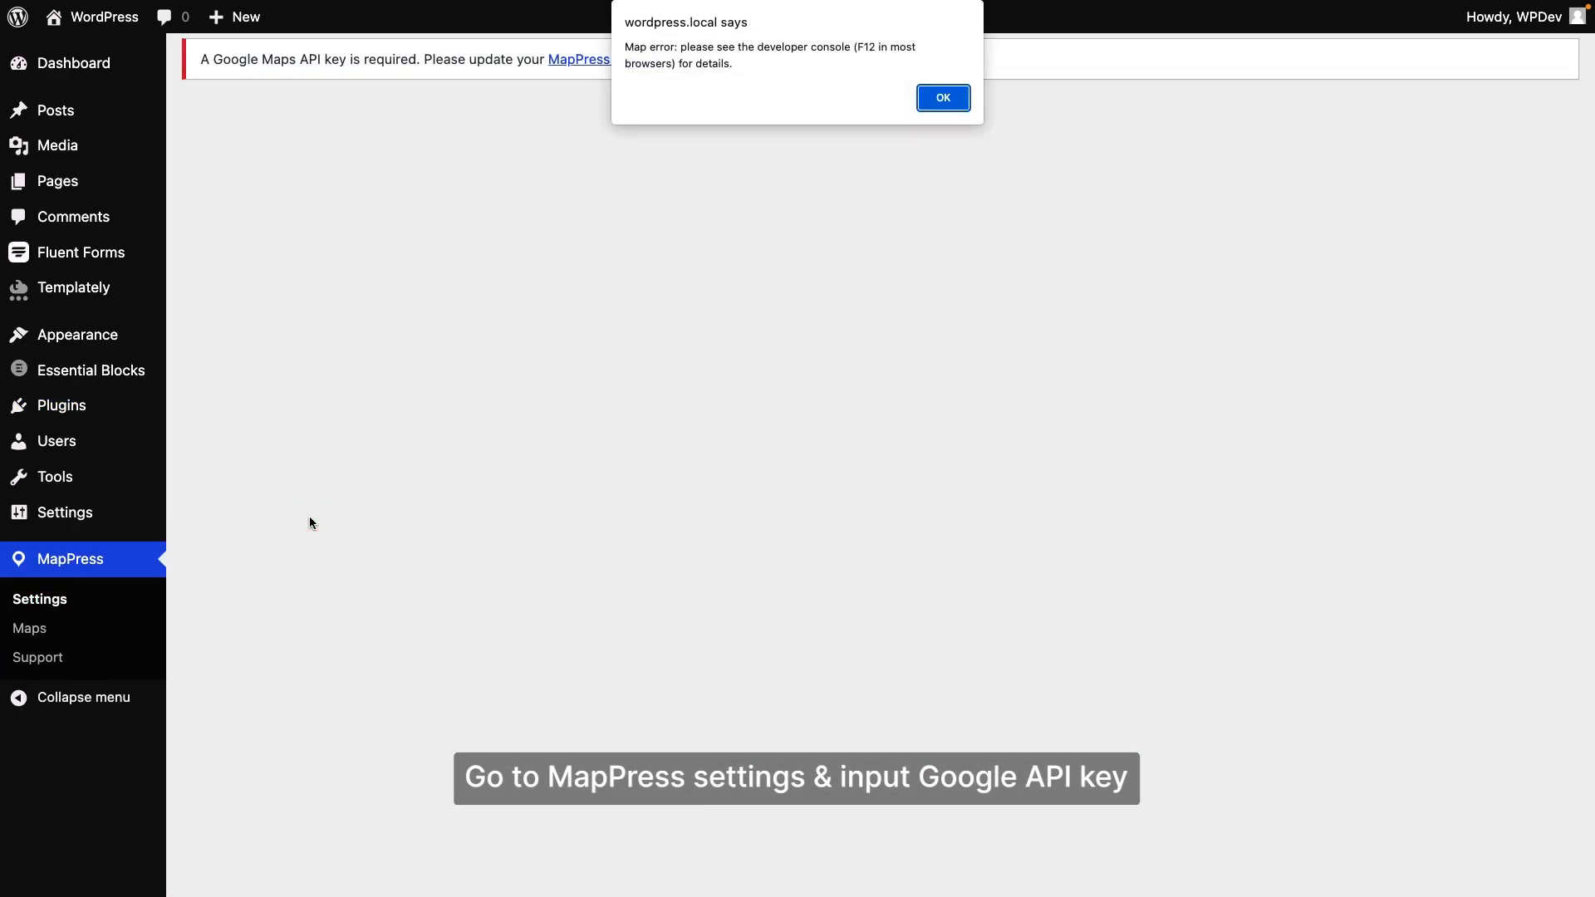
click(944, 99)
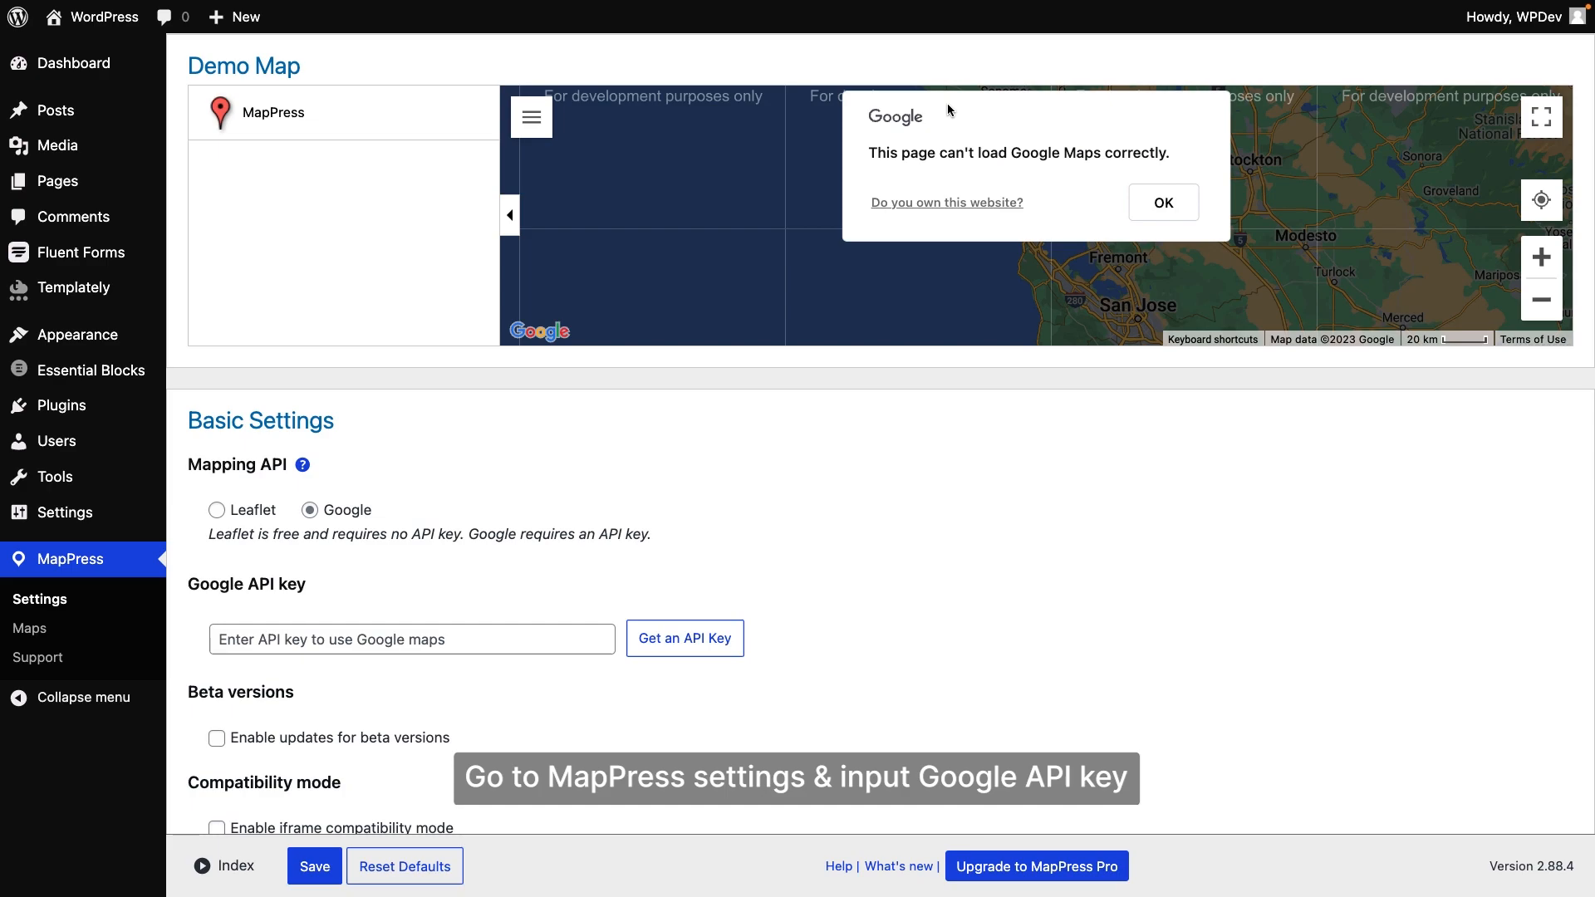
click(223, 640)
key(ctrl+v)
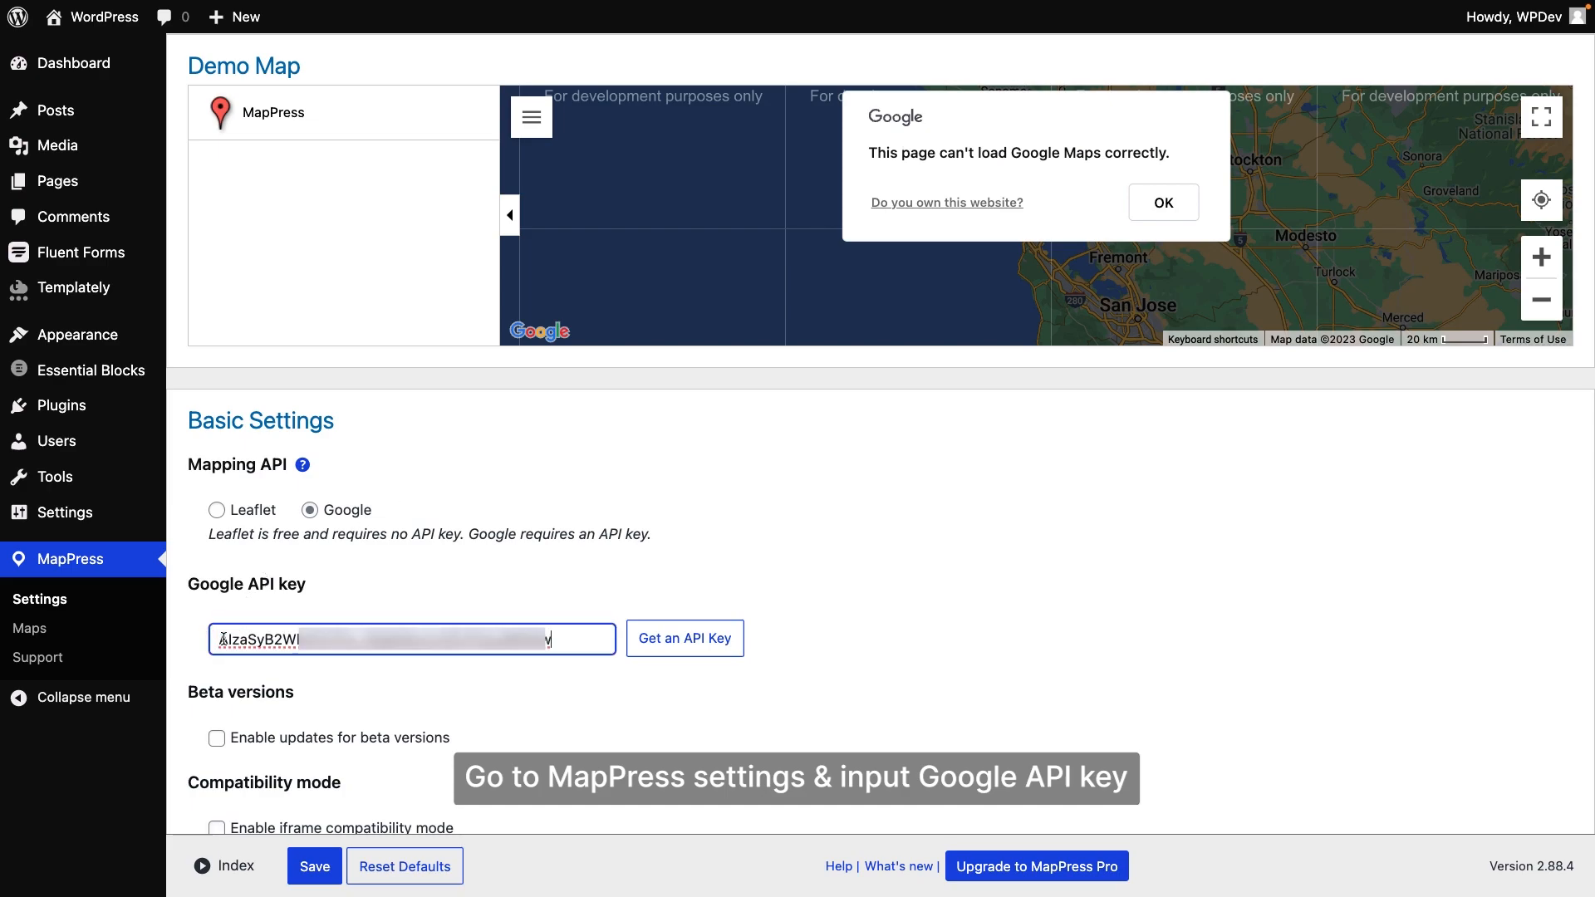
click(308, 866)
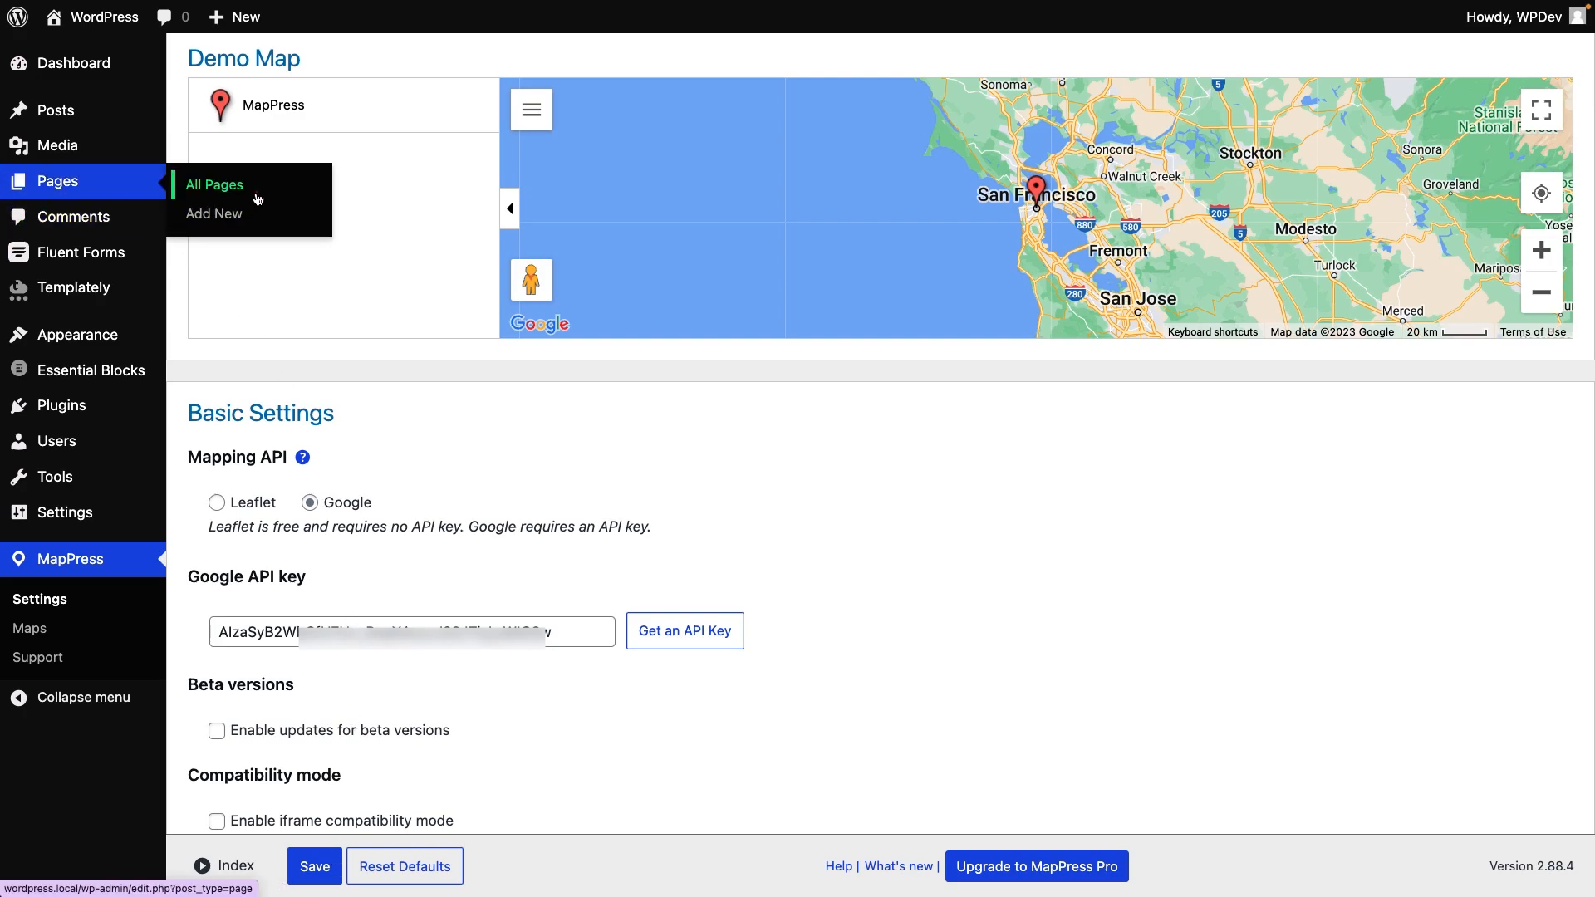
Step: Edit the Map page and insert a MapPress Map block in the empty column beside the contact details
click(258, 199)
click(249, 249)
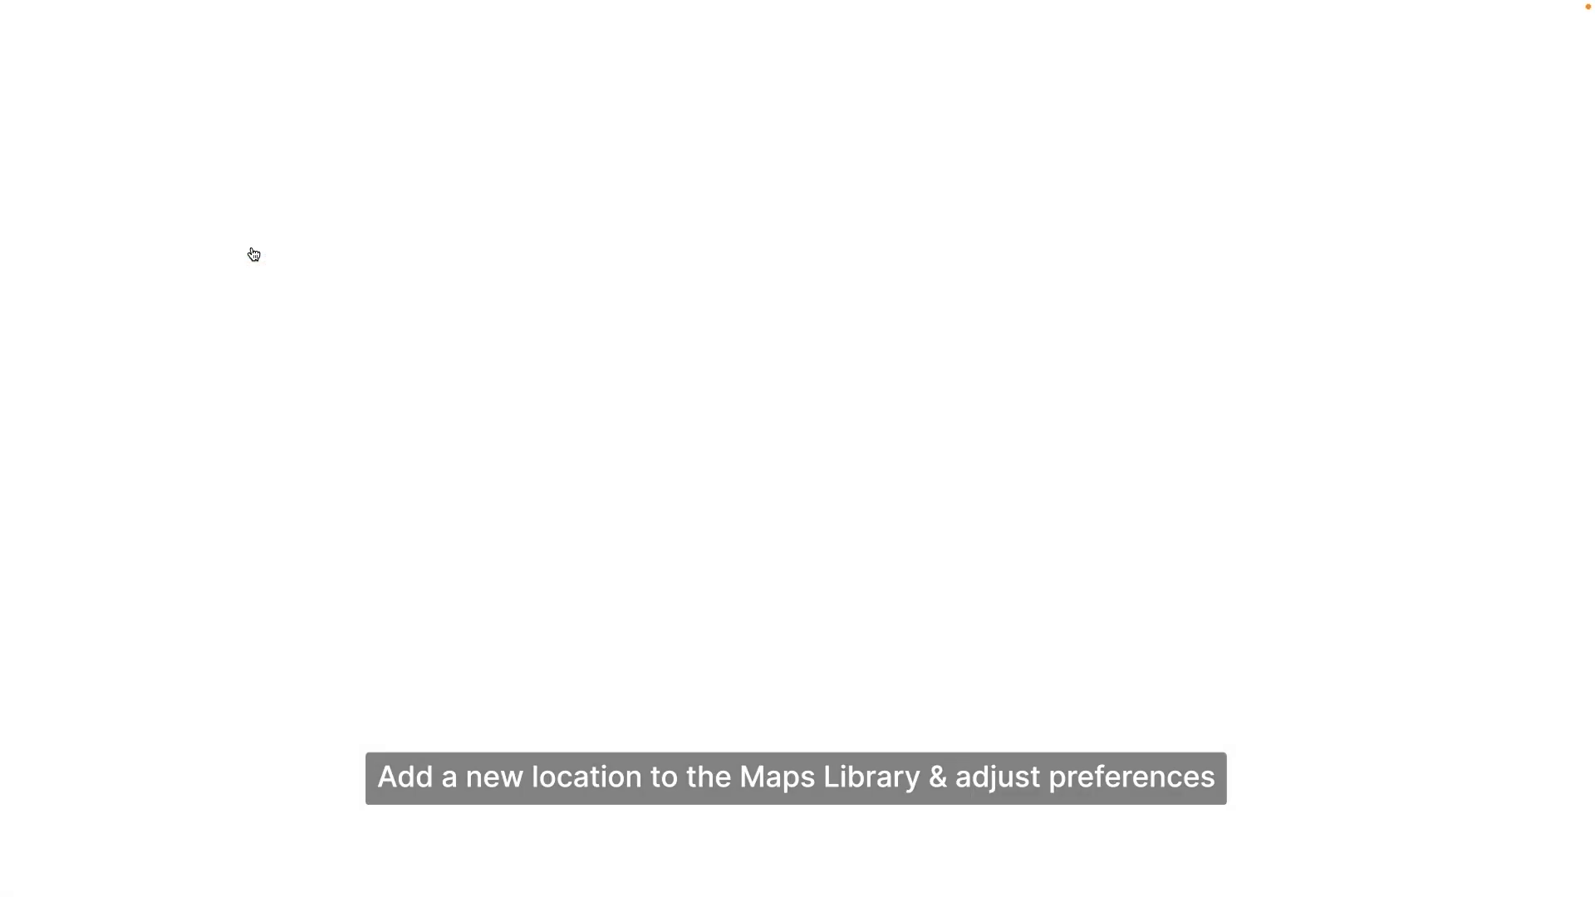
scroll(976, 287, down, 5)
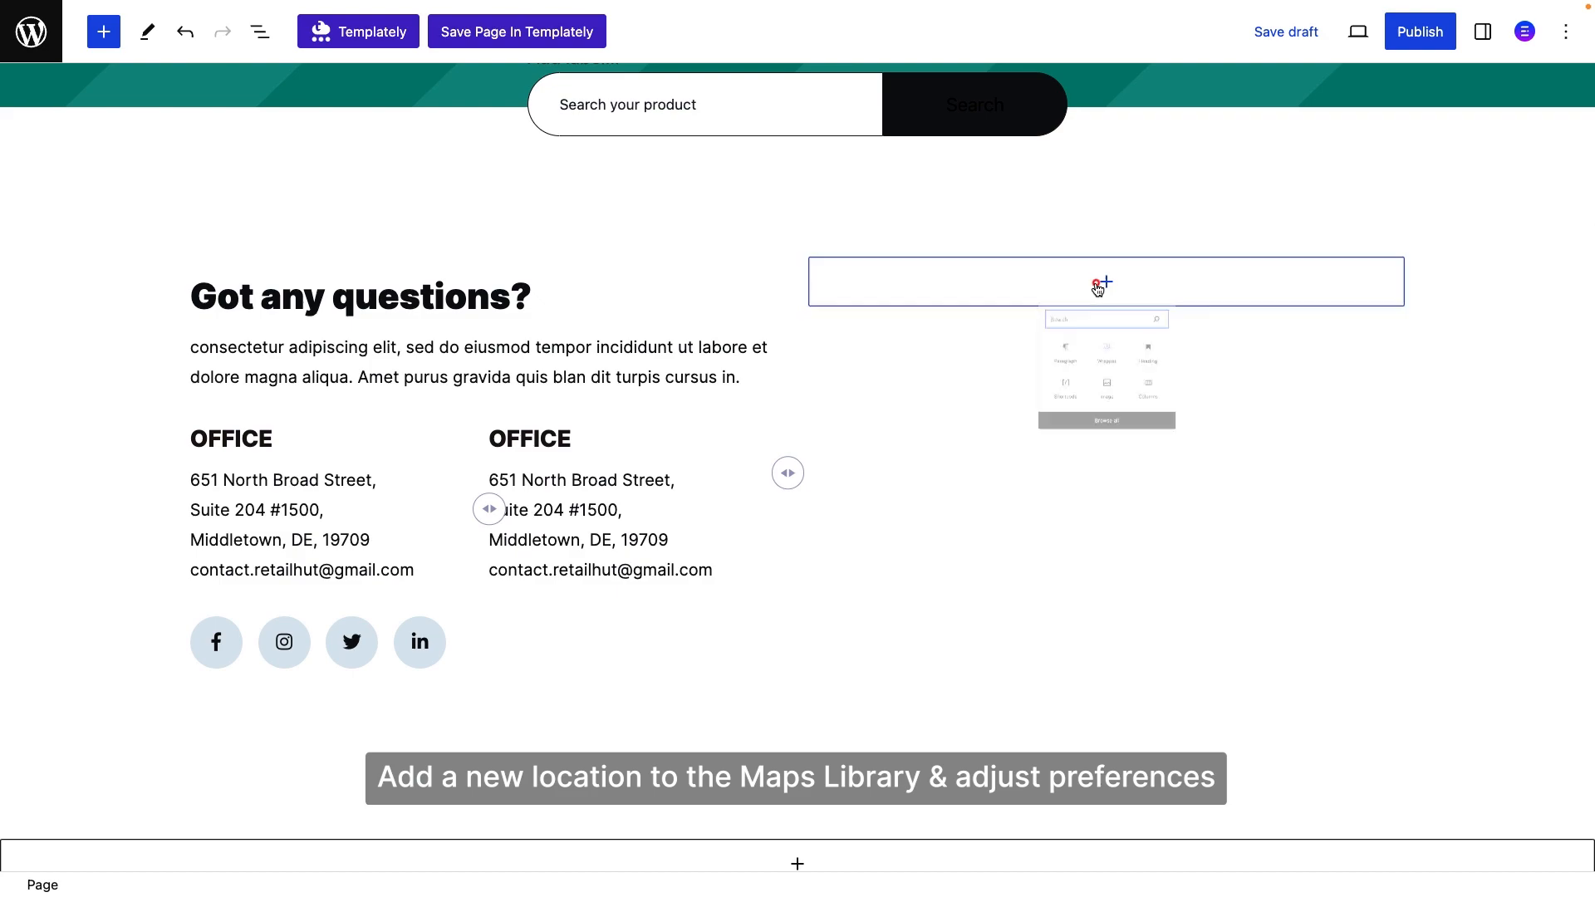
click(1098, 289)
text(Map)
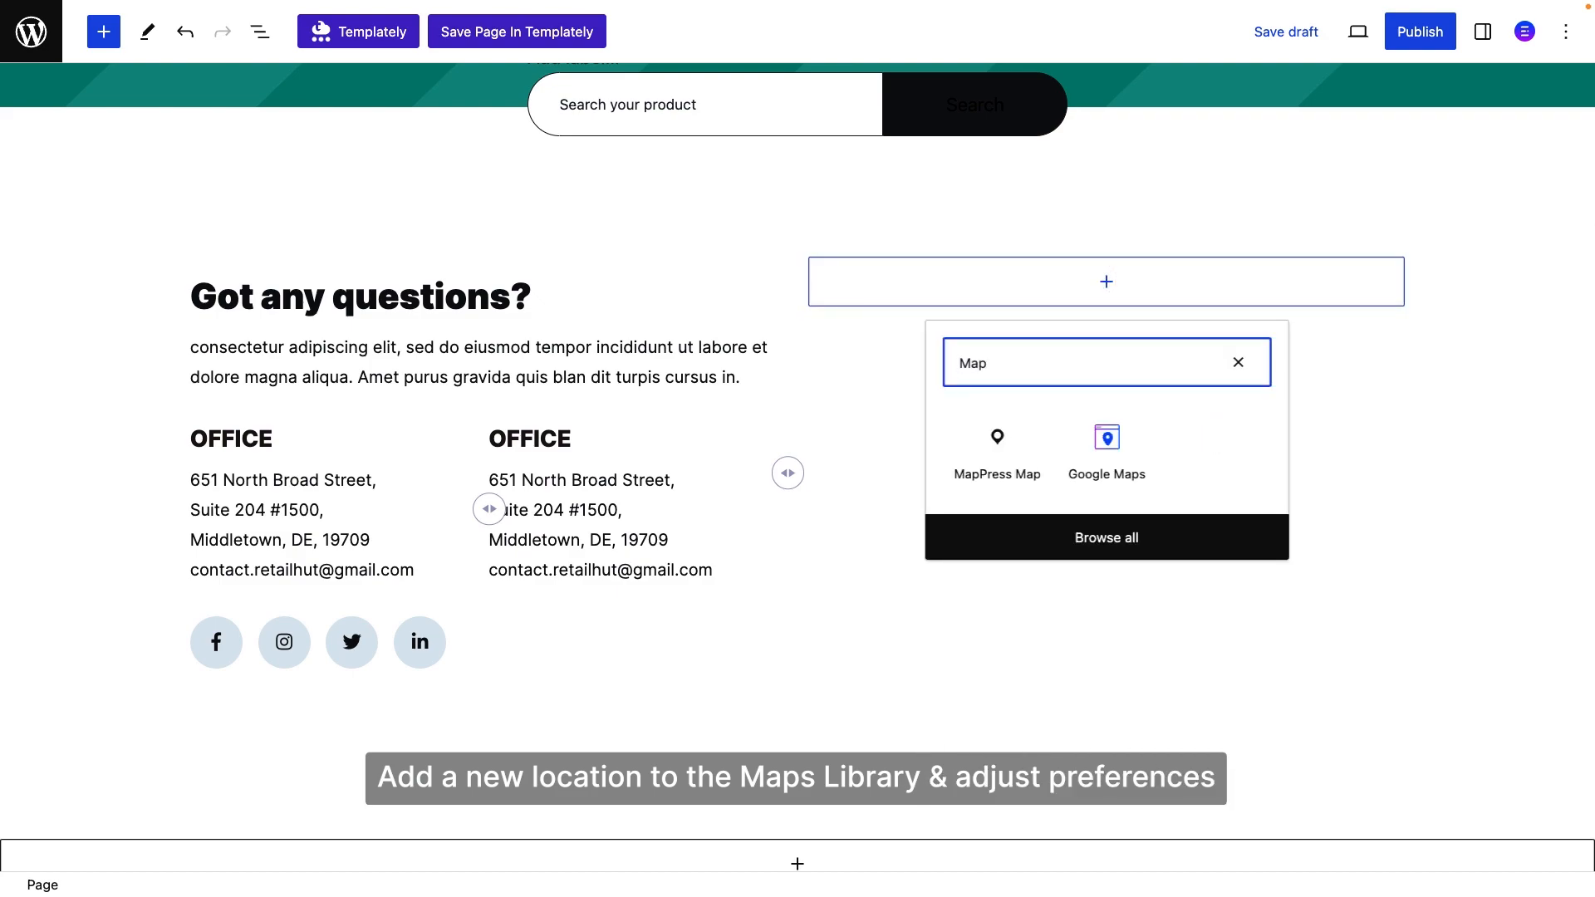
click(996, 449)
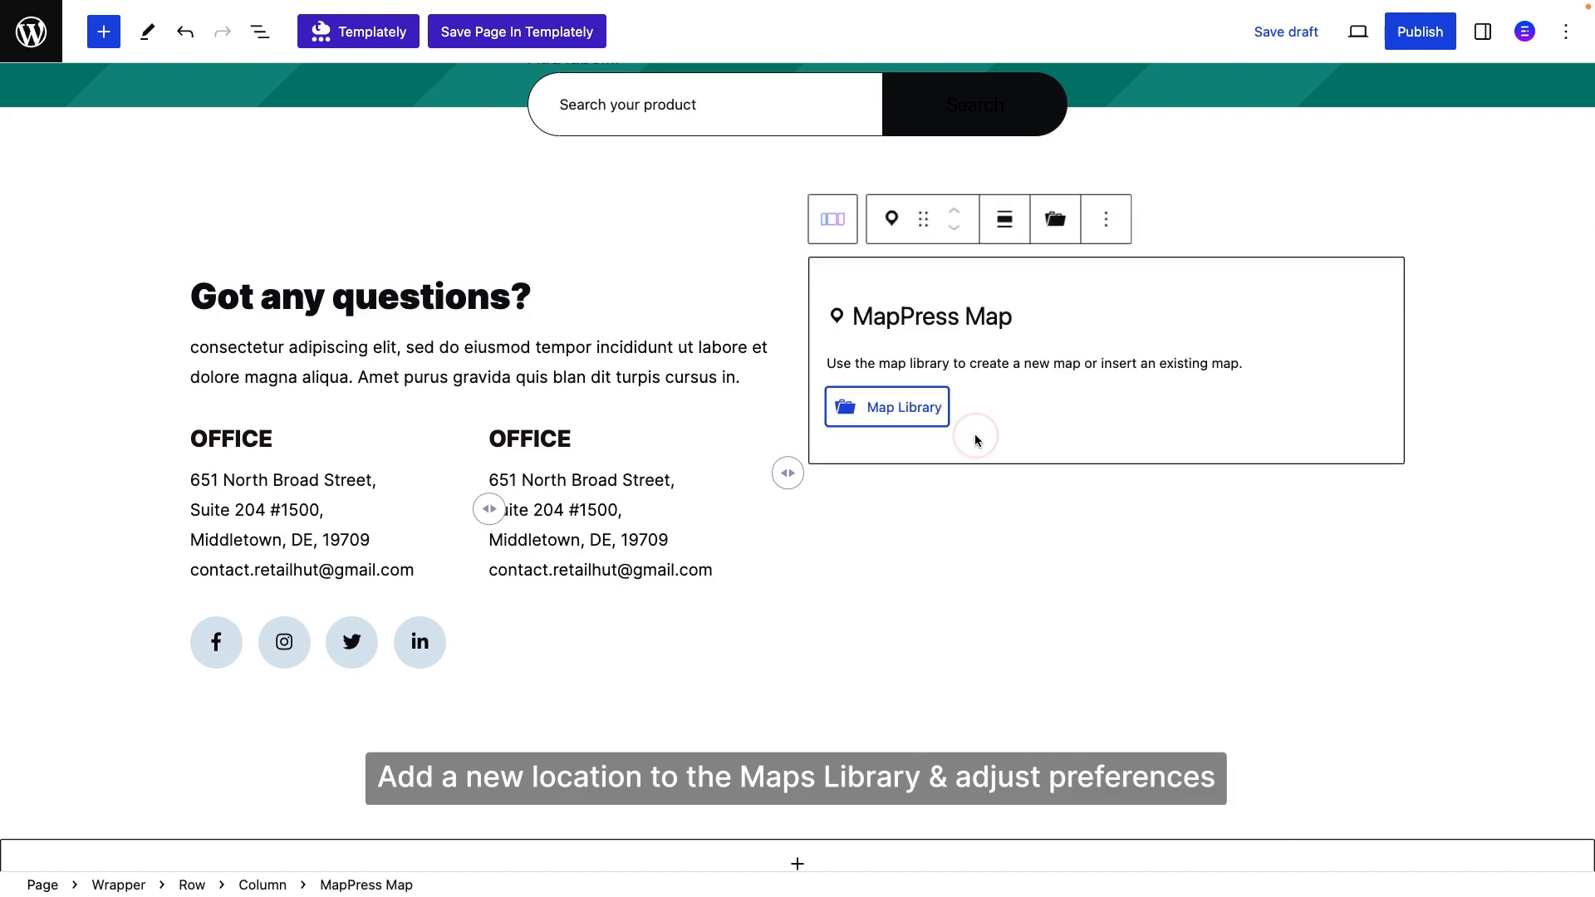
Step: Create a new map in the map library with the suggested address "Time Square, West 45th Street, New York, NY, USA"
click(931, 419)
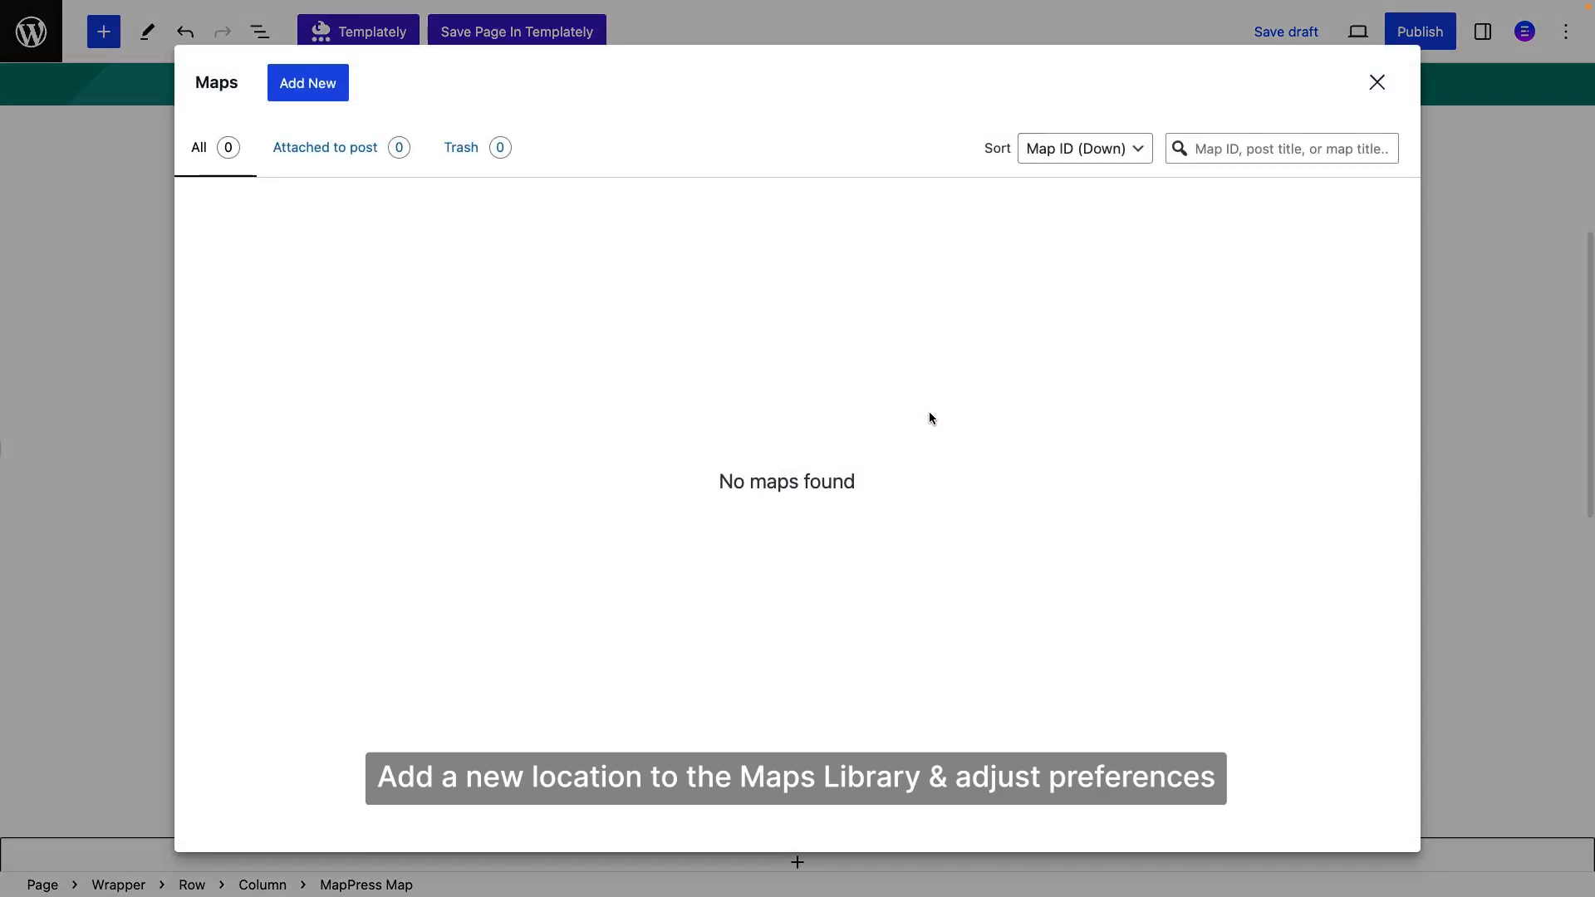
click(307, 83)
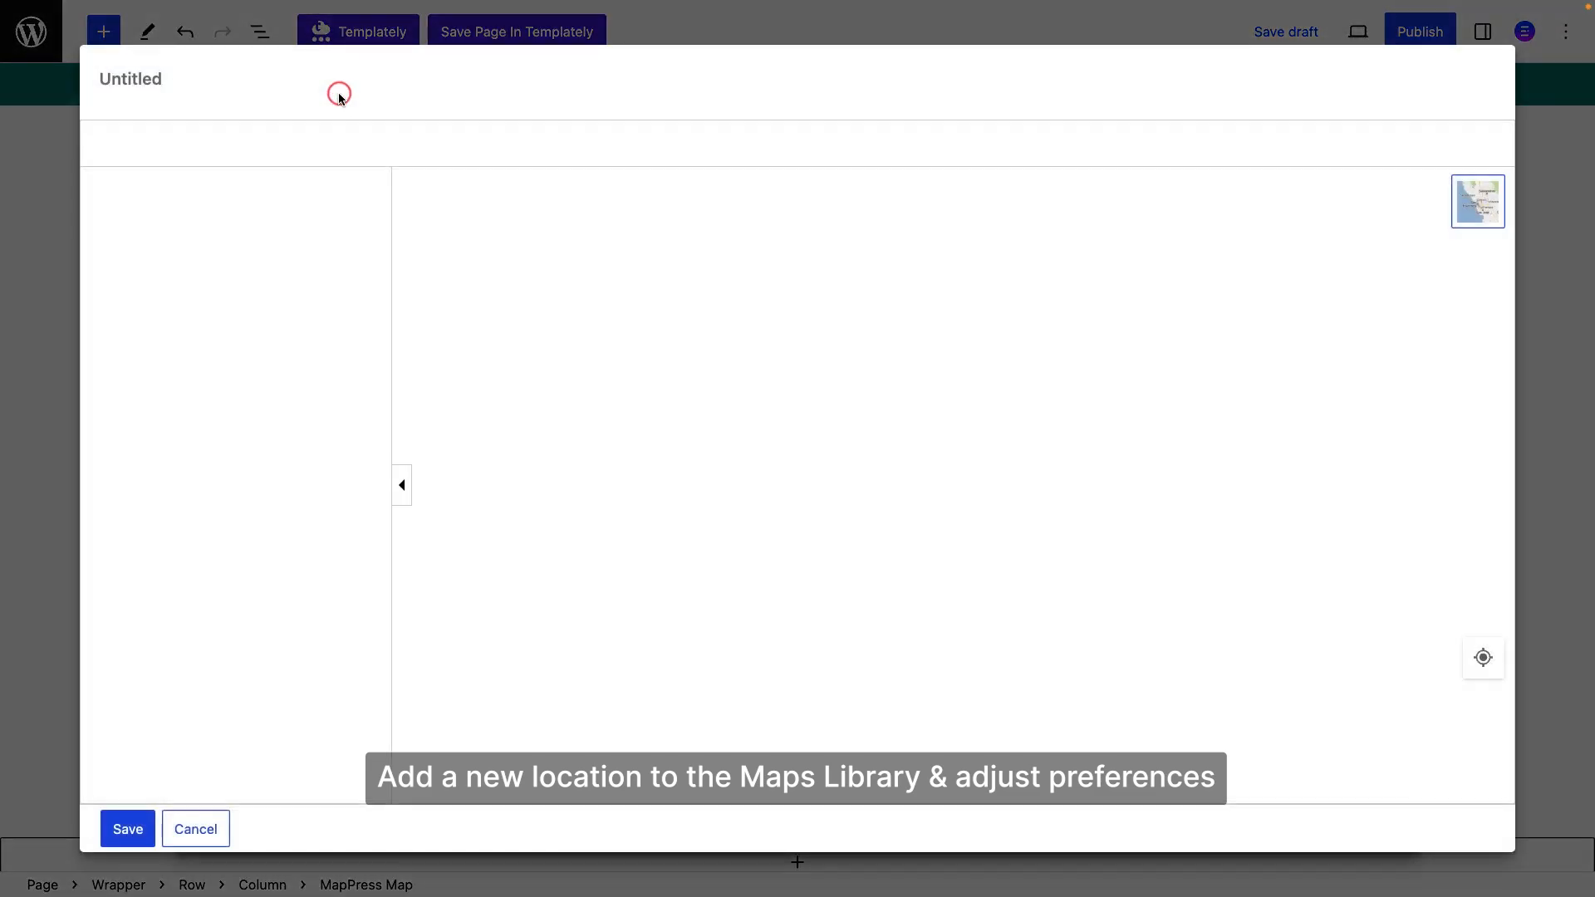
text(Time Square, West 45th Street, New York, NY, USA)
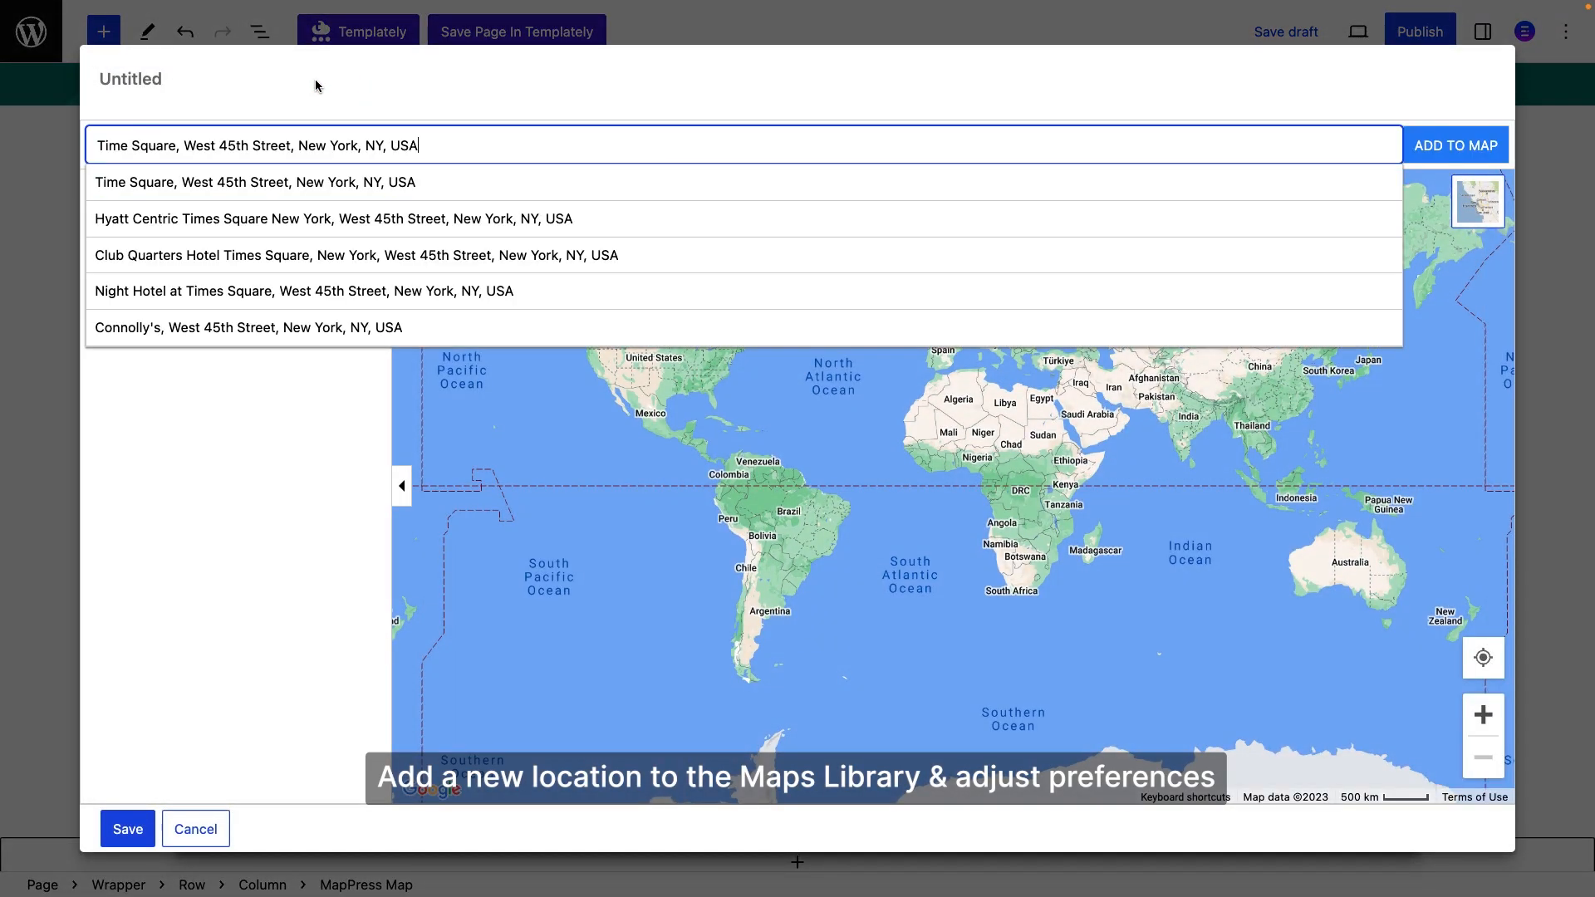
click(445, 185)
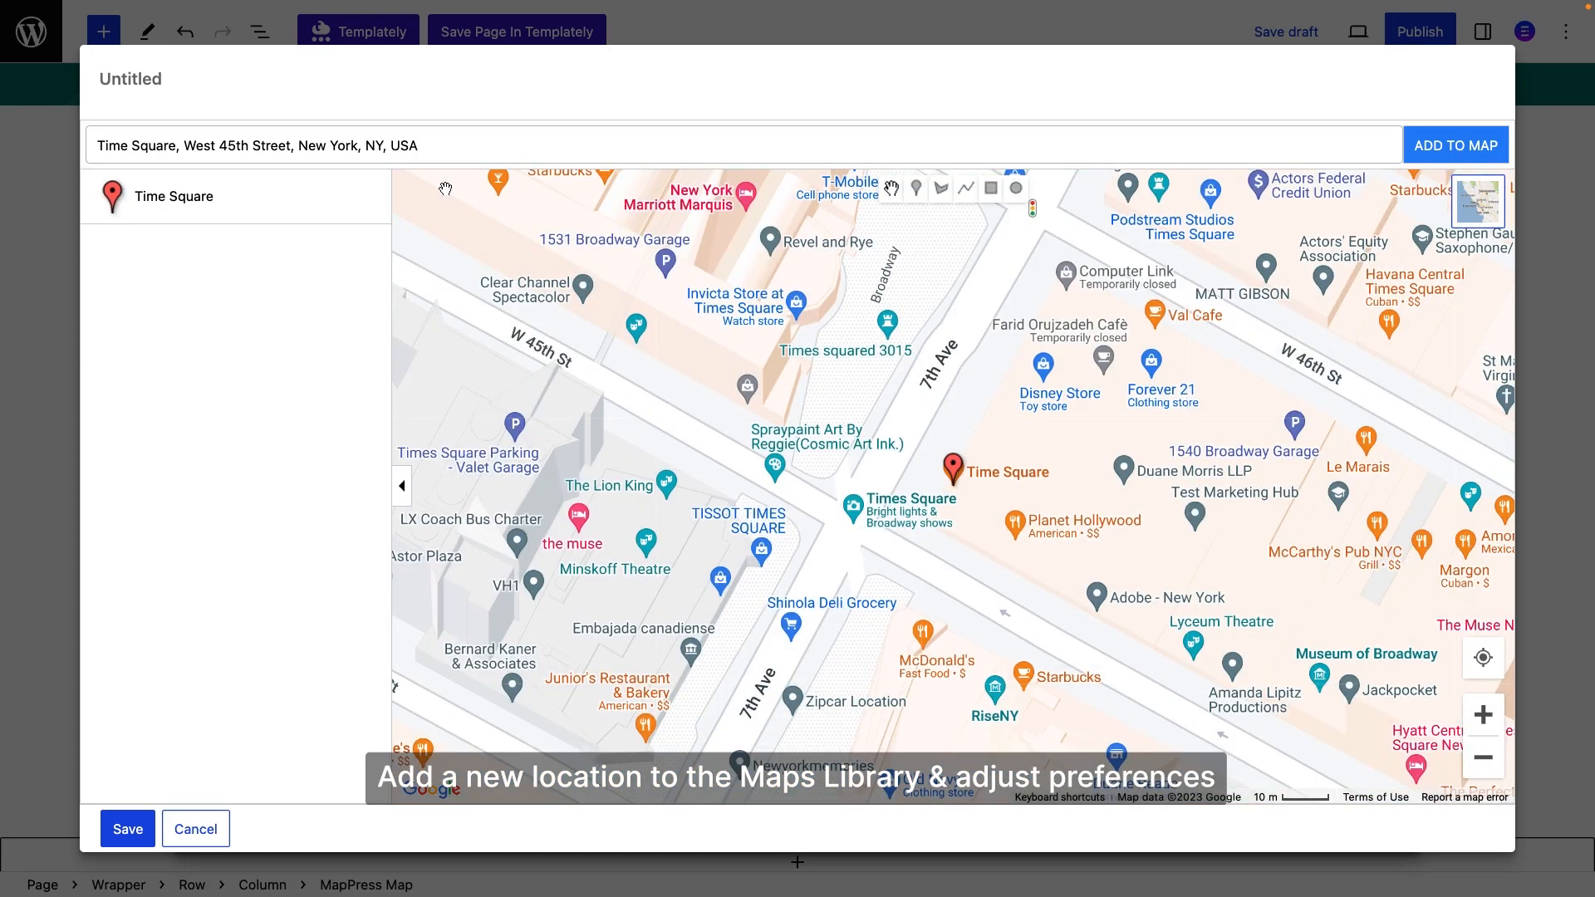
Step: Review the Time Square marker's media, address, data and description, and save the marker
click(271, 210)
click(790, 240)
click(876, 233)
click(947, 235)
click(721, 236)
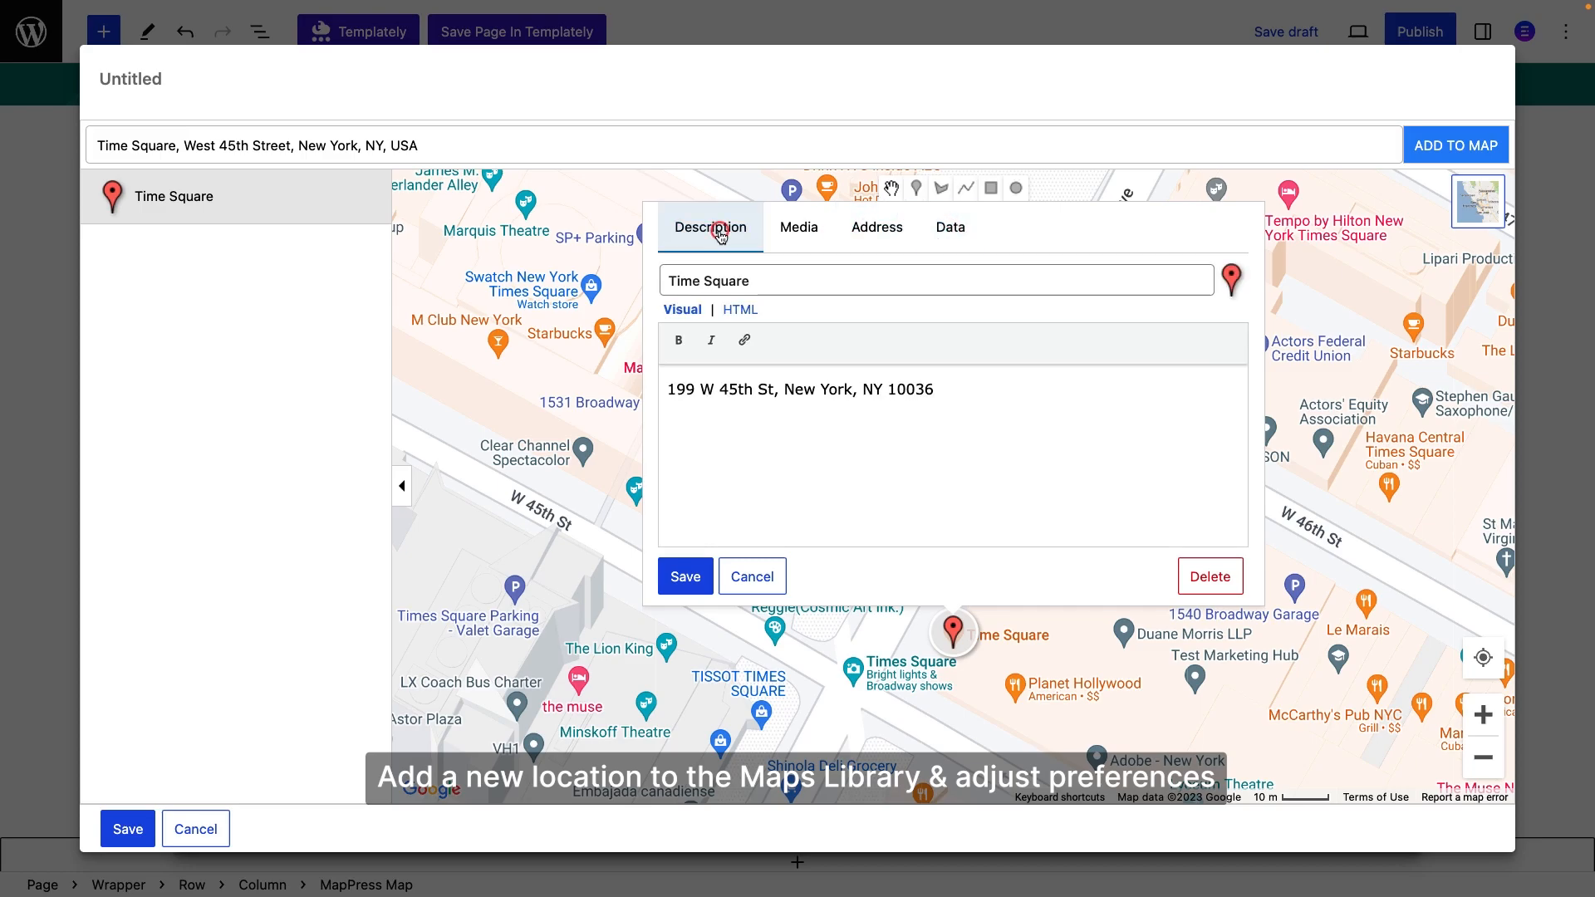
click(683, 575)
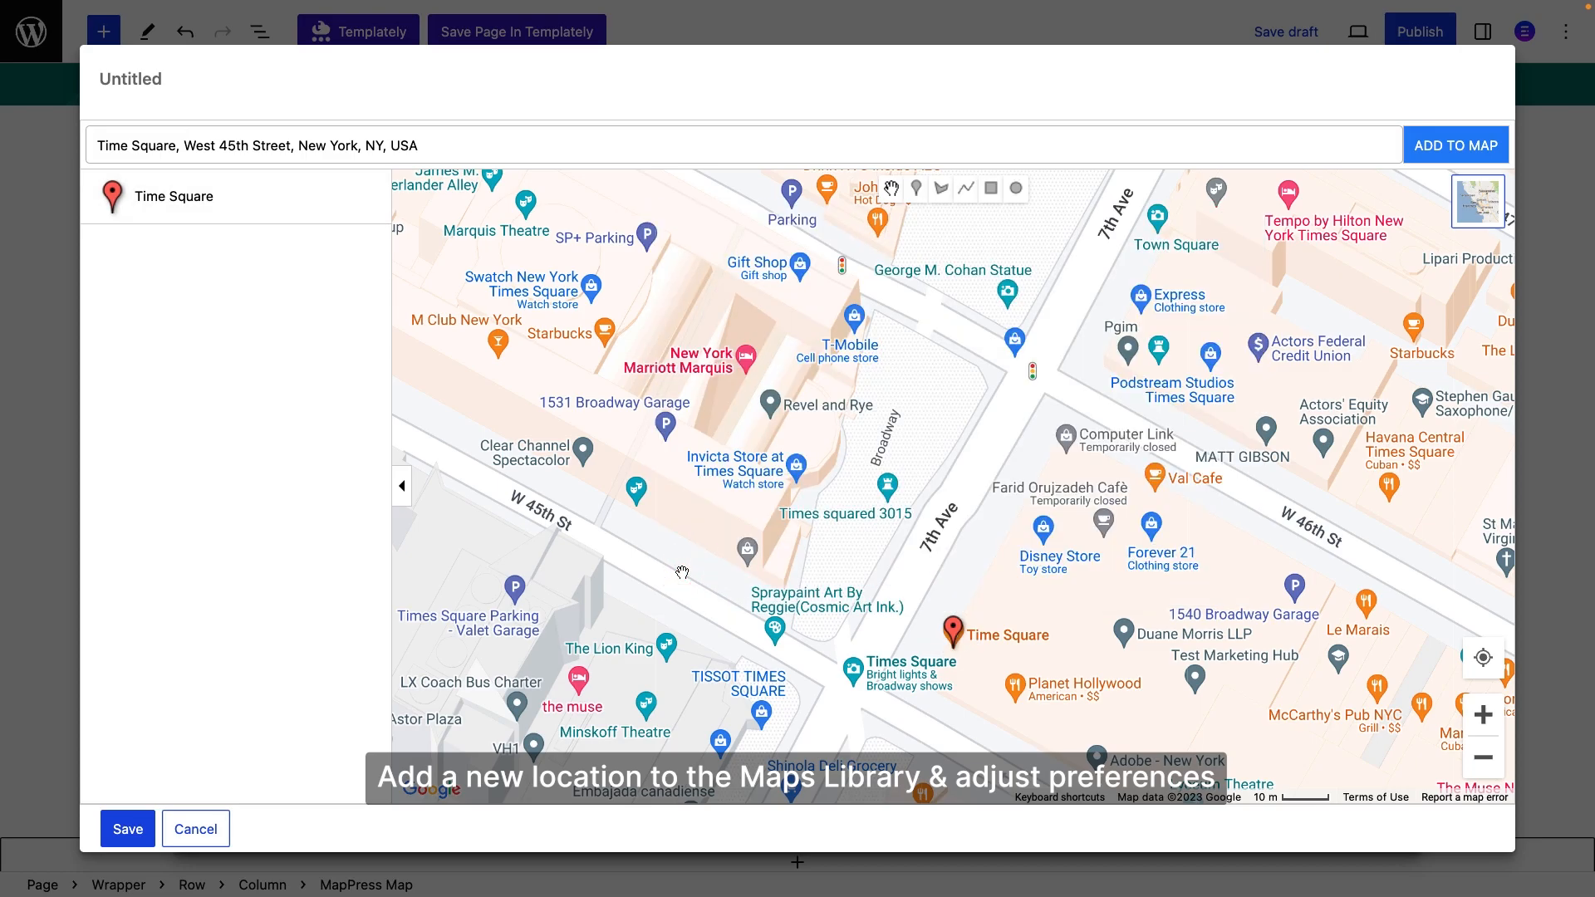
Step: Save the new map and insert it into the post
scroll(682, 572, down, 1)
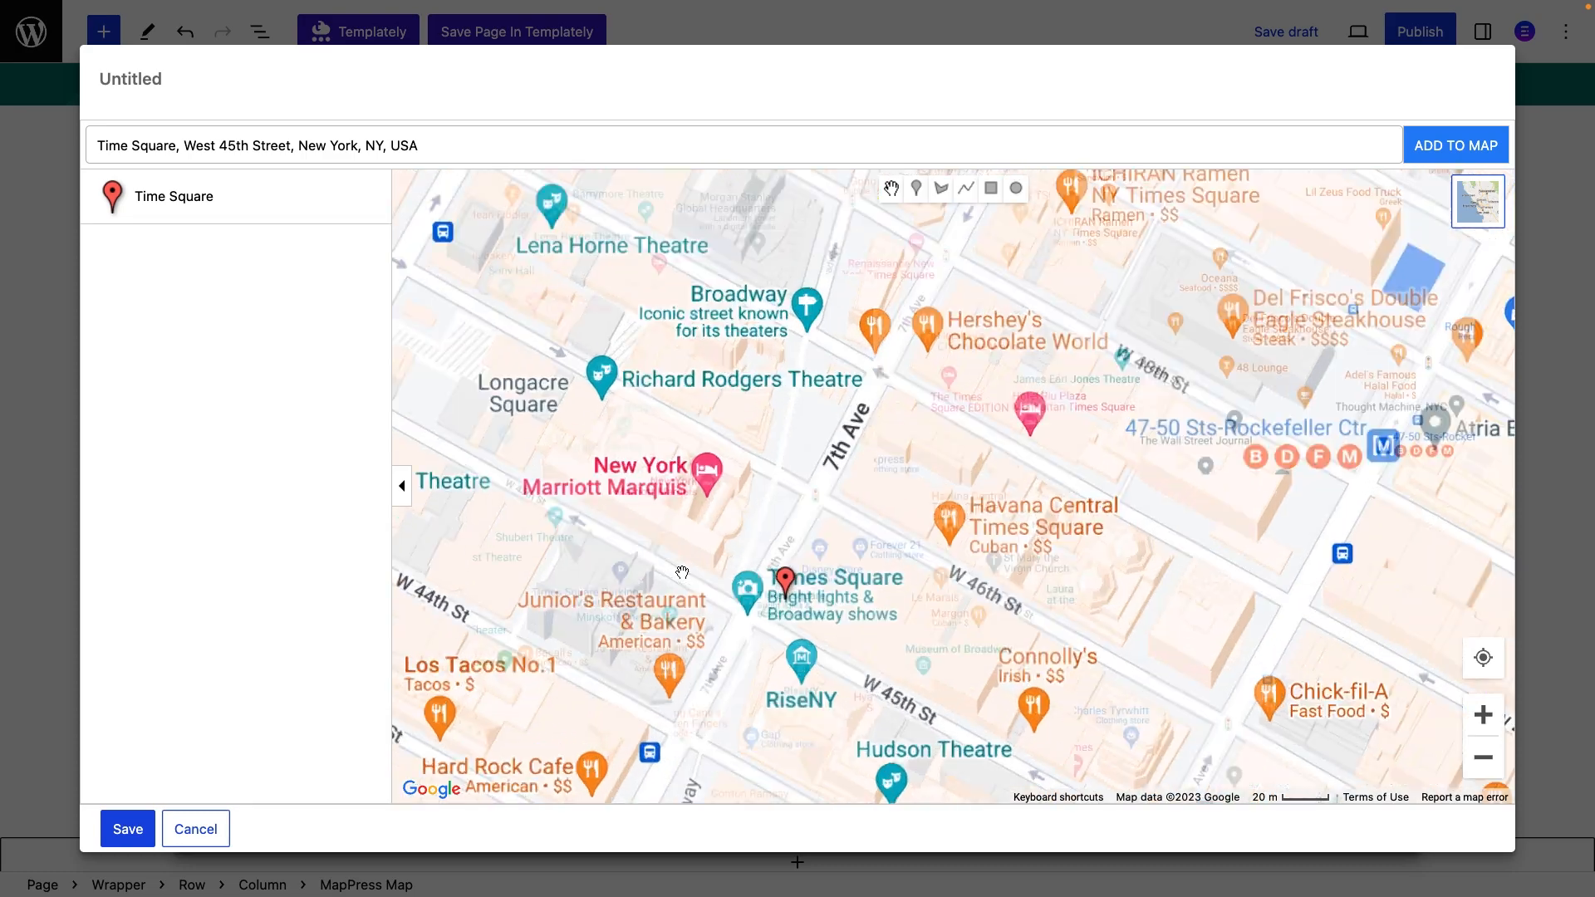
scroll(682, 573, down, 1)
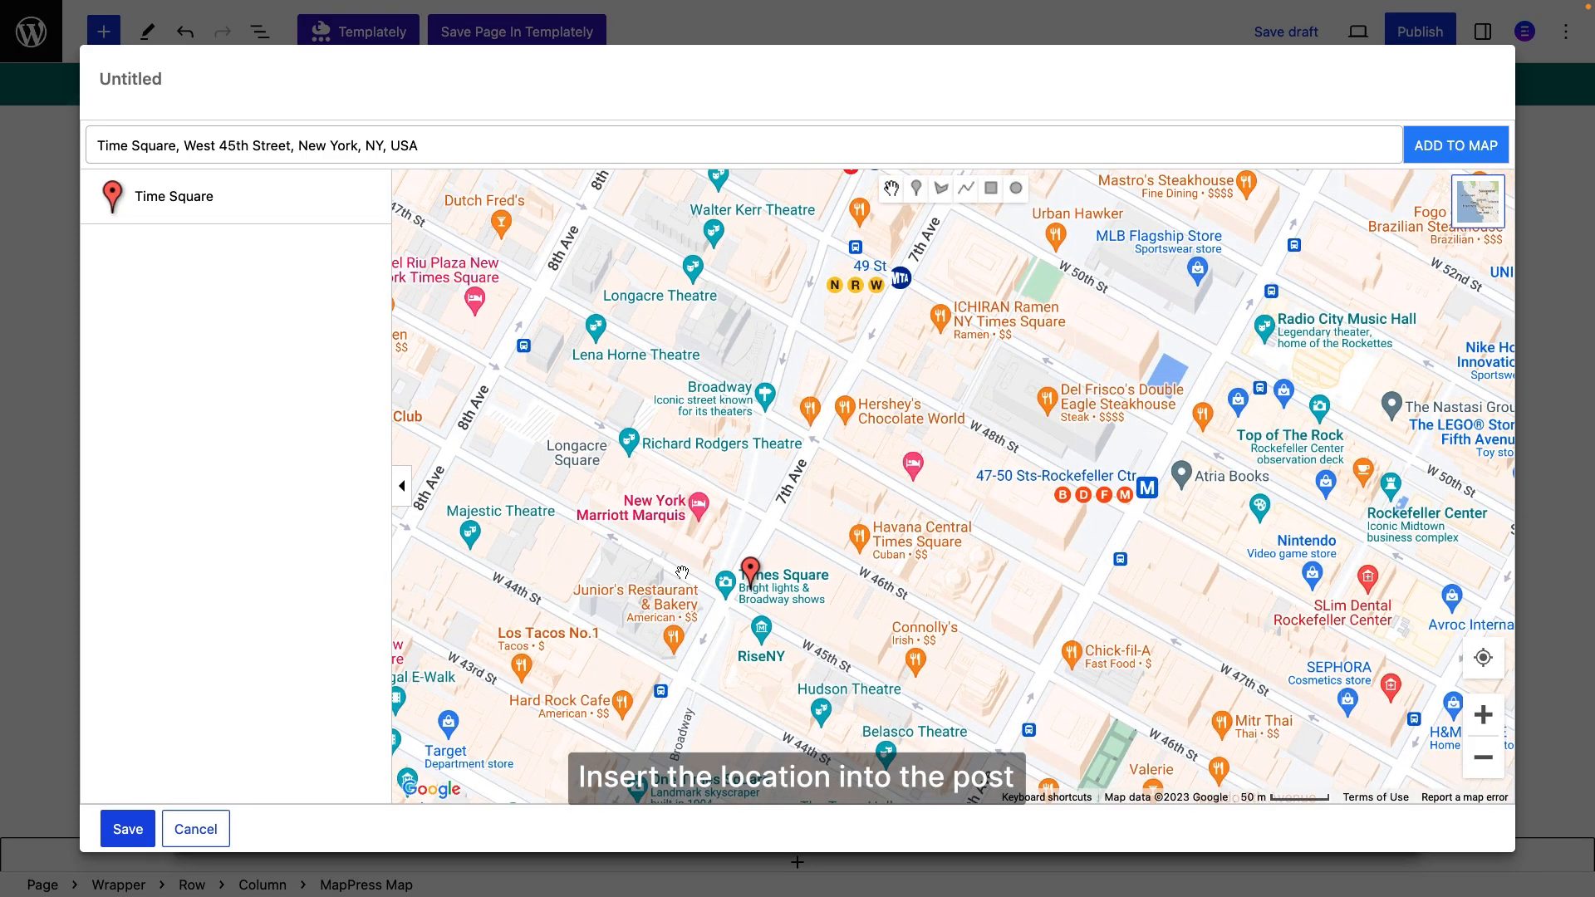
click(128, 830)
click(1359, 214)
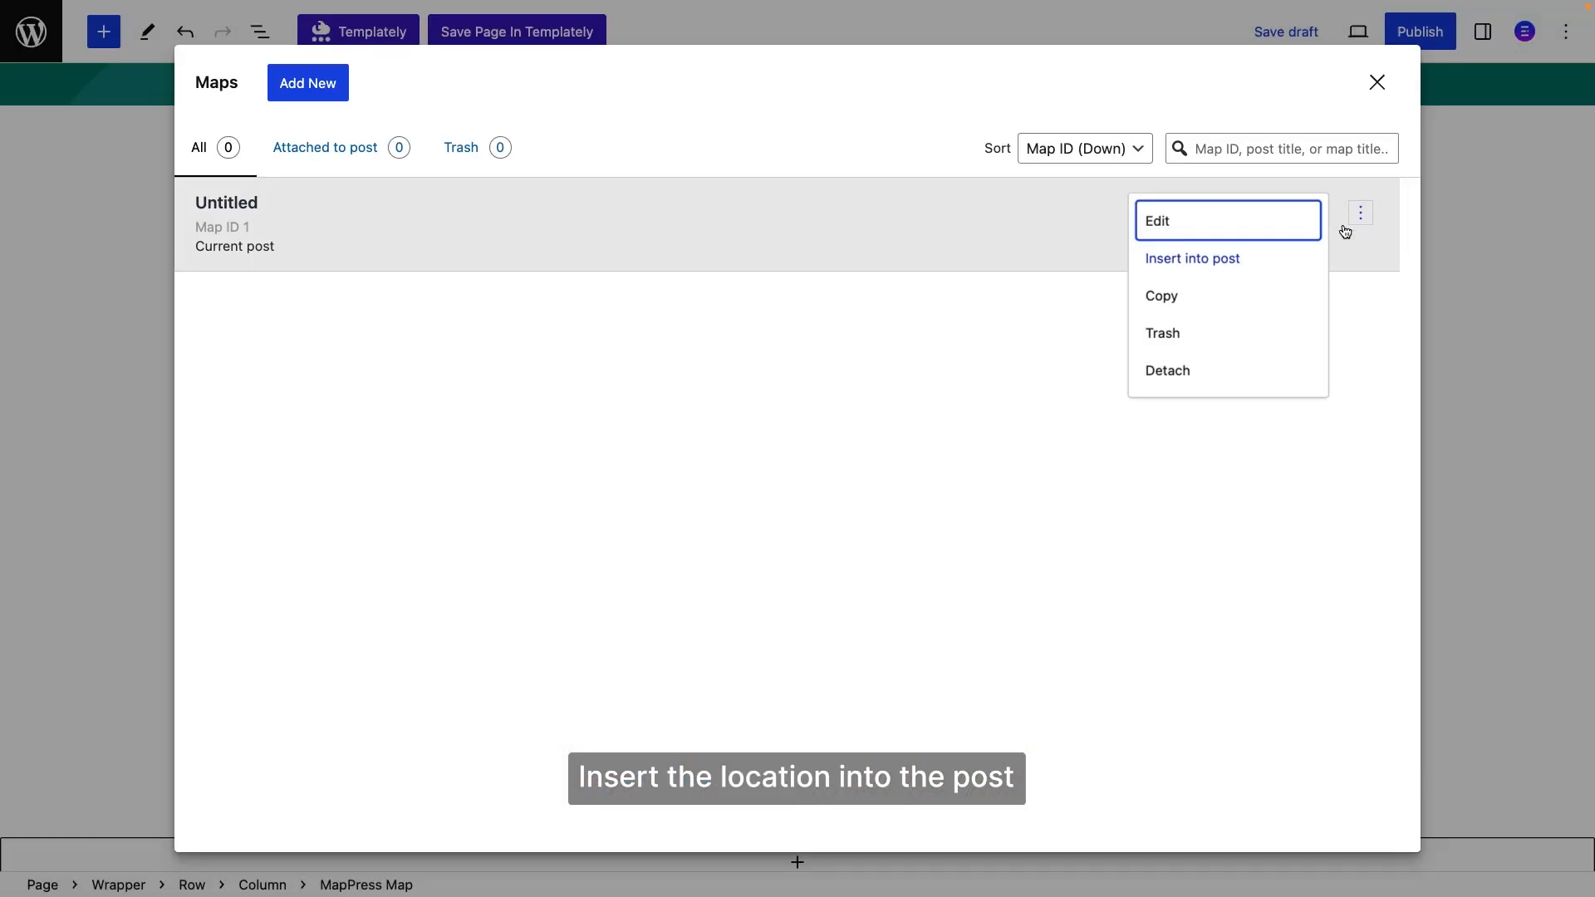
click(1296, 259)
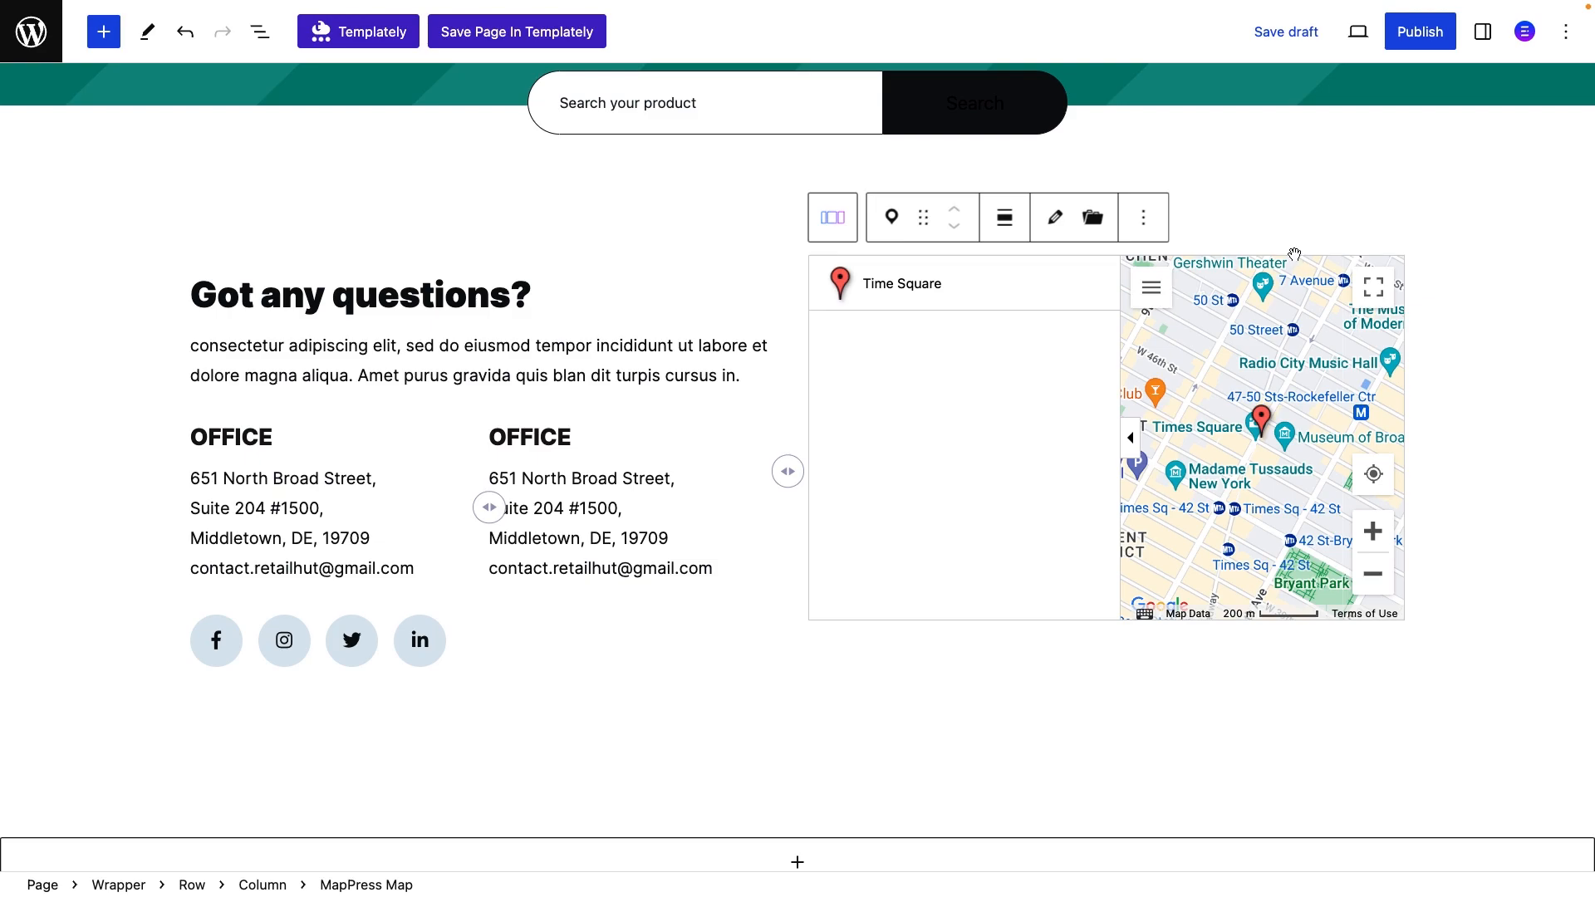
Step: Collapse the marker list of the embedded map and examine the streets around the Time Square marker
click(1182, 345)
click(1128, 434)
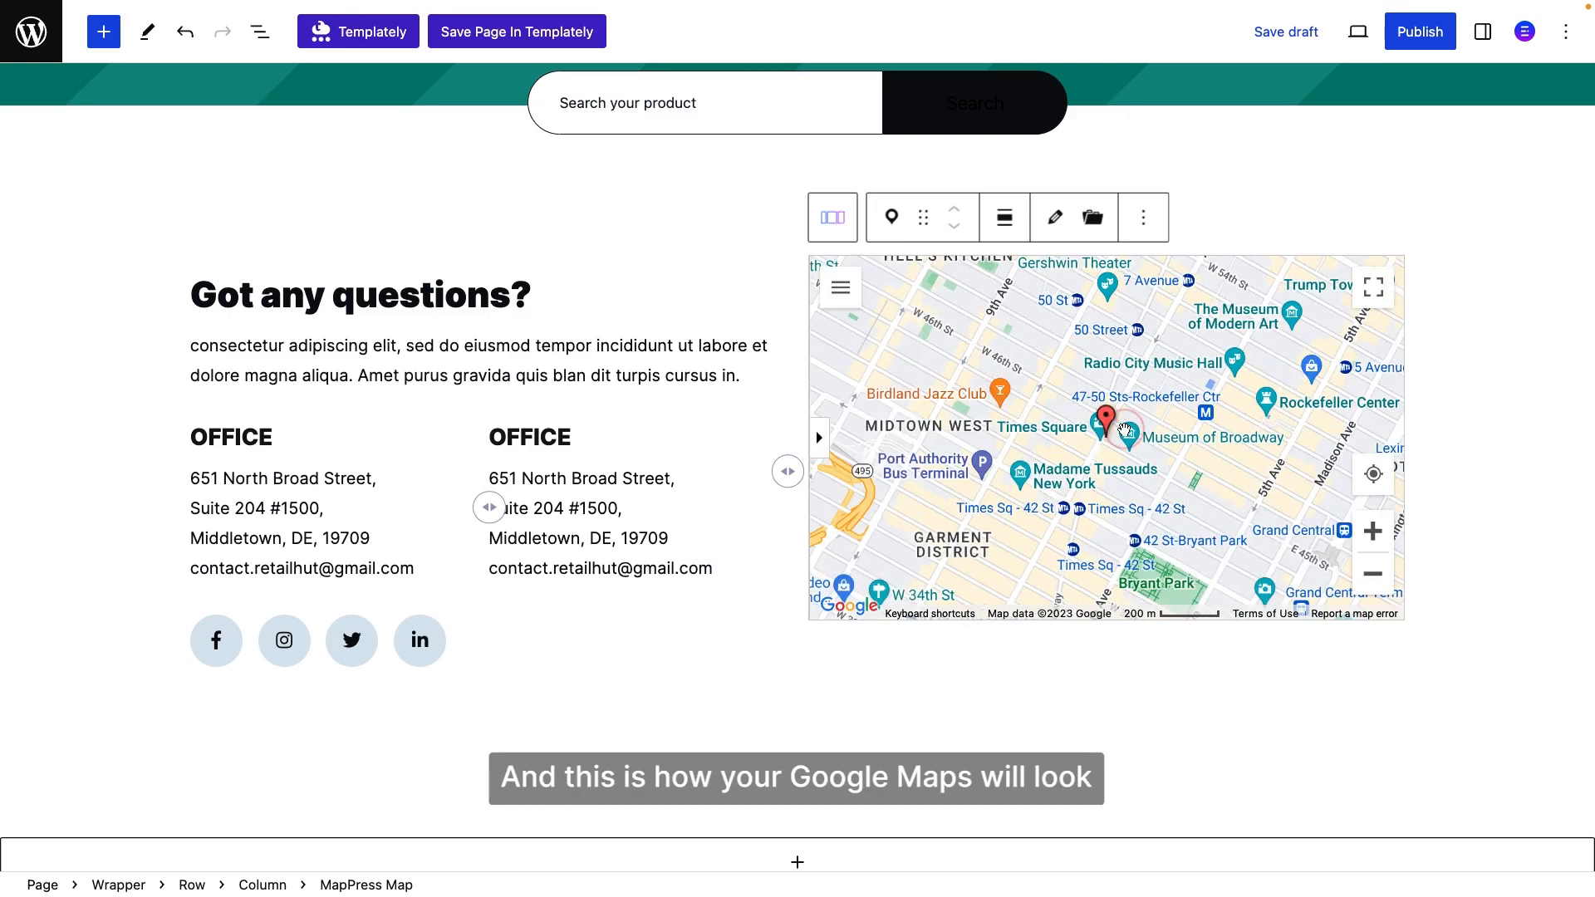
click(1375, 536)
click(1375, 536)
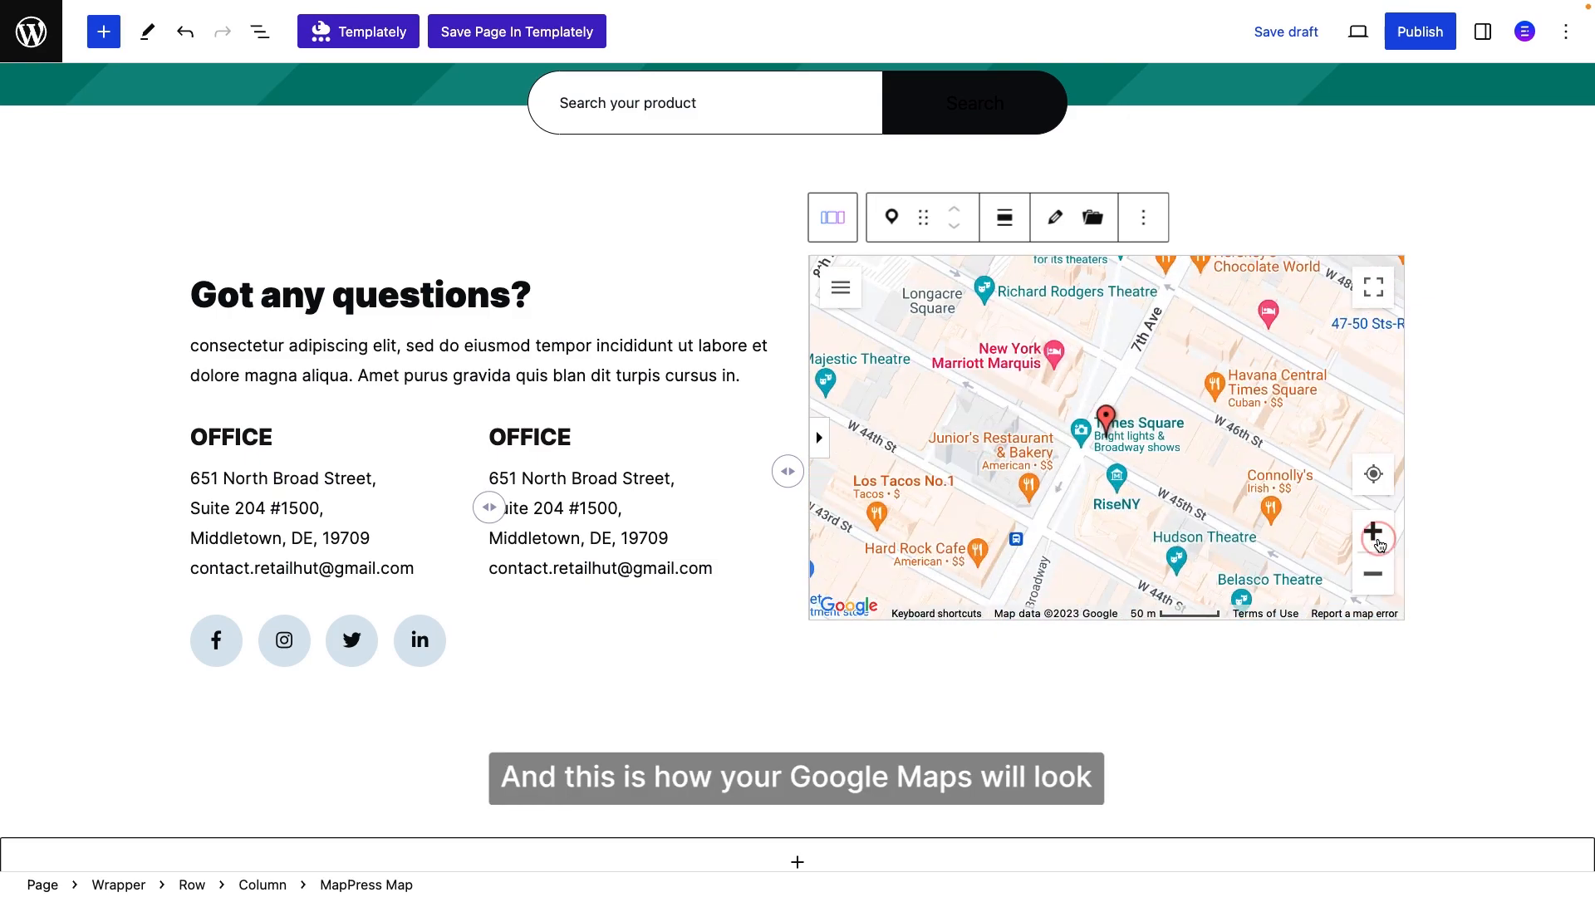
click(1377, 540)
scroll(1037, 416, down, 3)
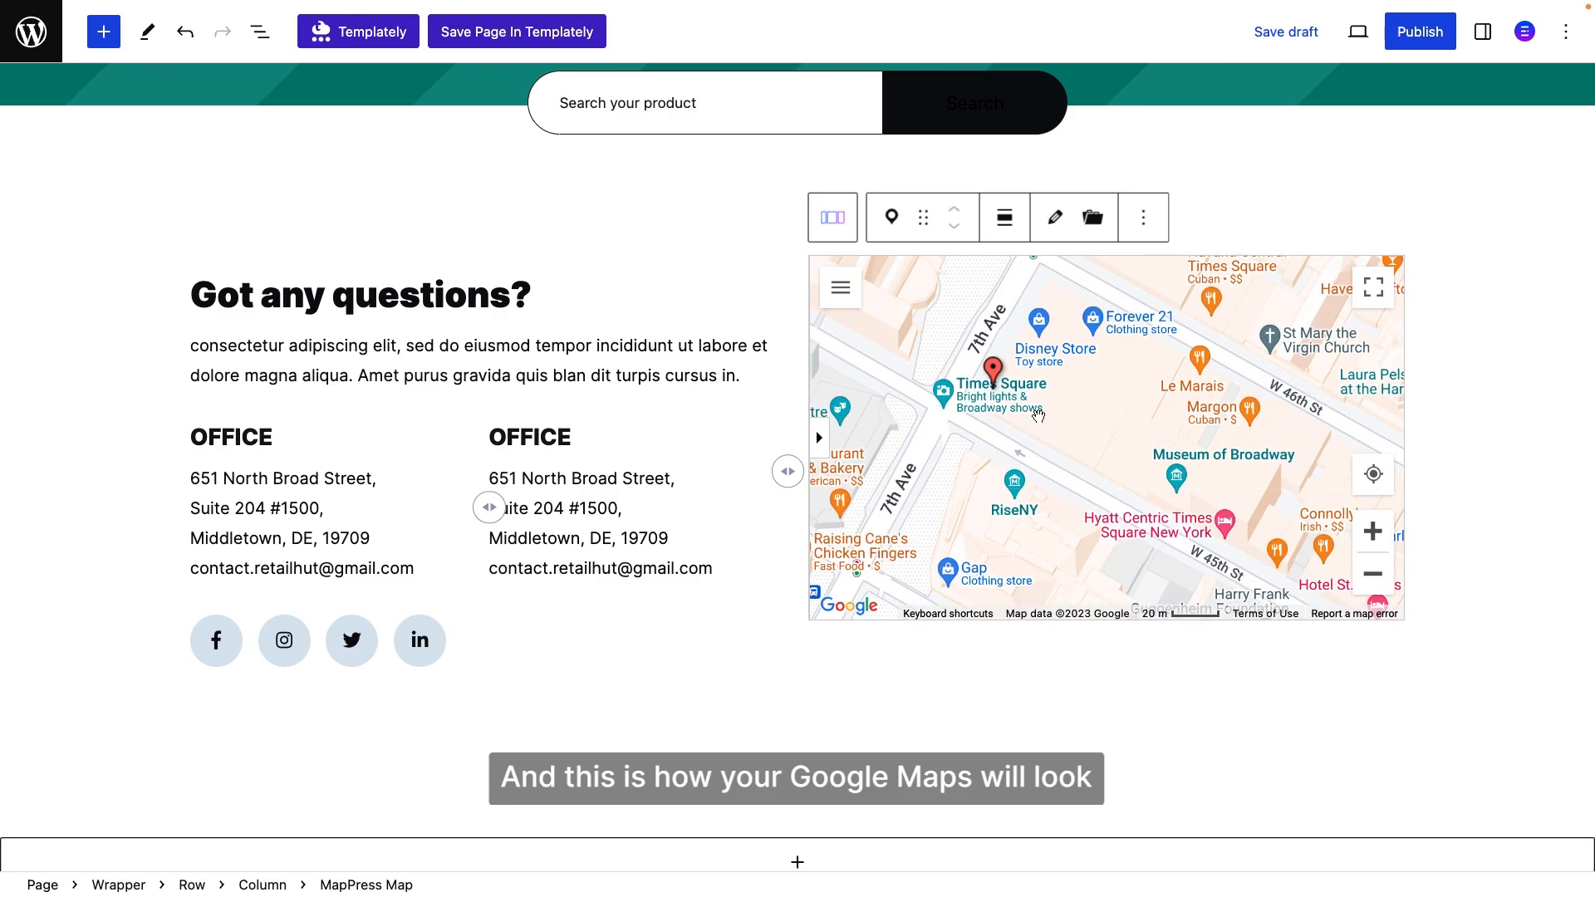
scroll(1037, 415, up, 2)
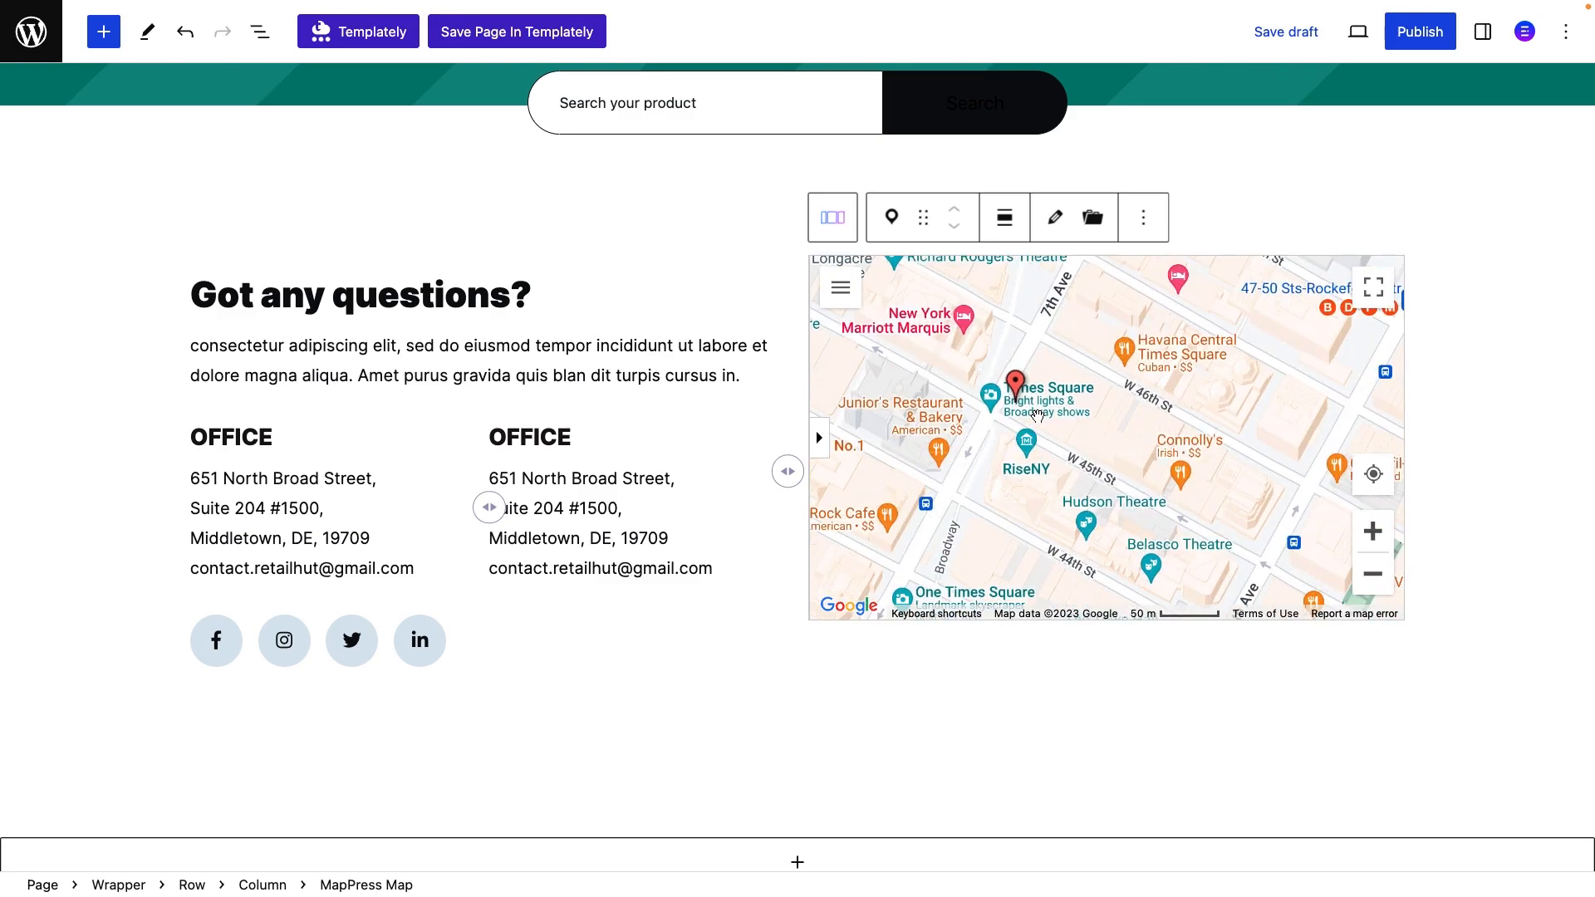